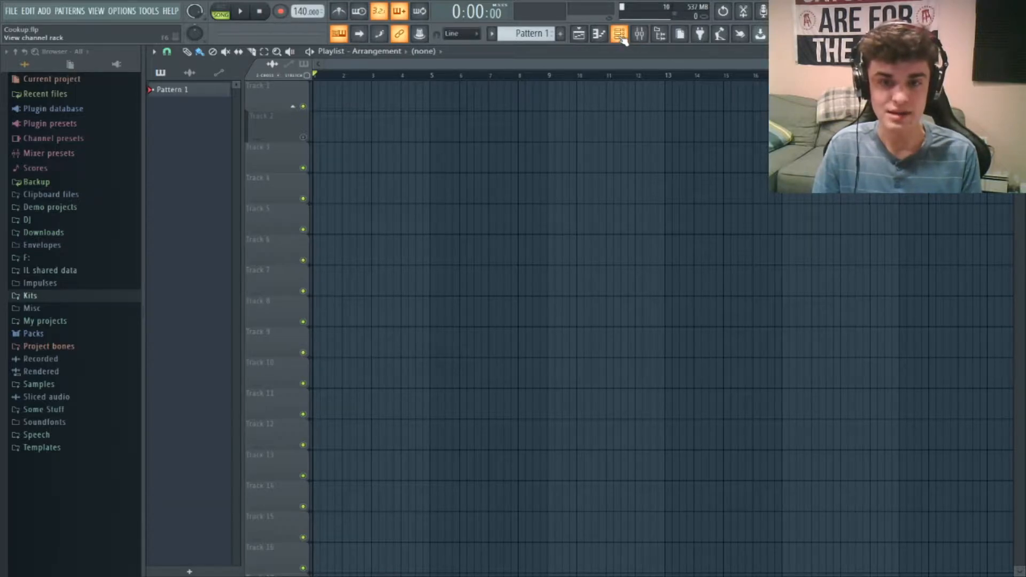
# - Open the channel rack, widen it to show more steps, and audition the ElectraX #2 and Omnisphere channels
pyautogui.click(620, 36)
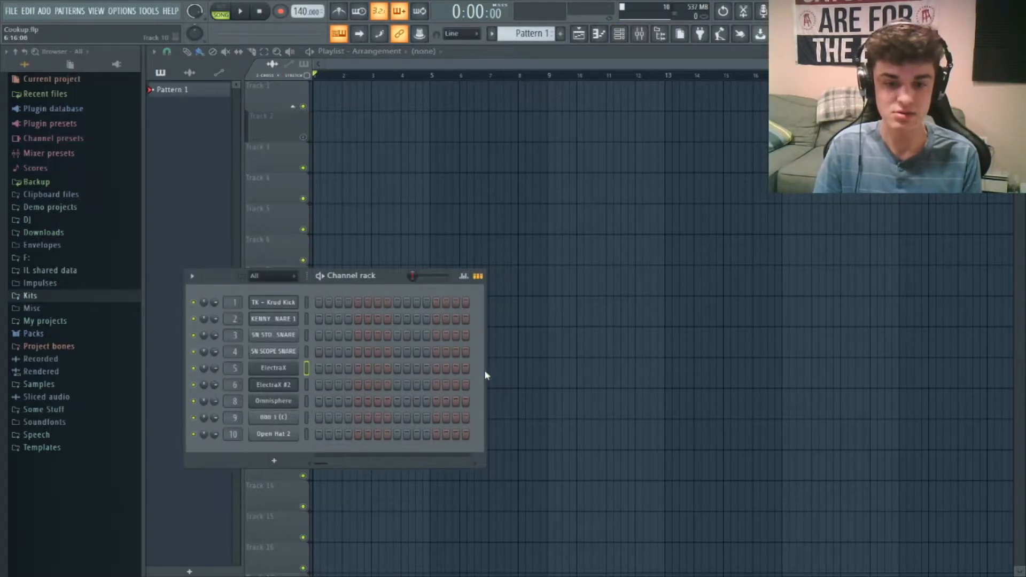
pyautogui.moveTo(484, 370); pyautogui.dragTo(955, 369)
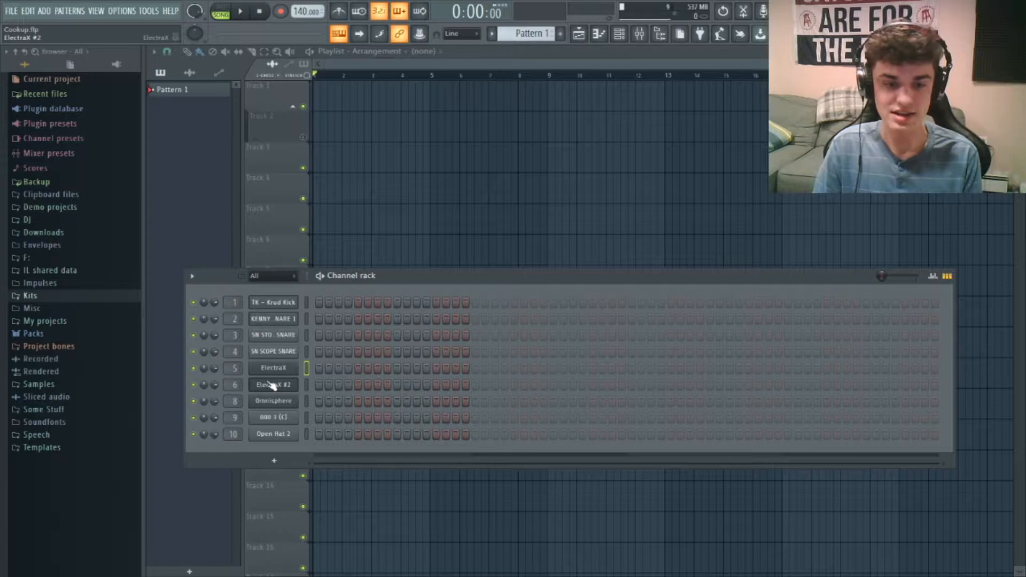
pyautogui.click(308, 367)
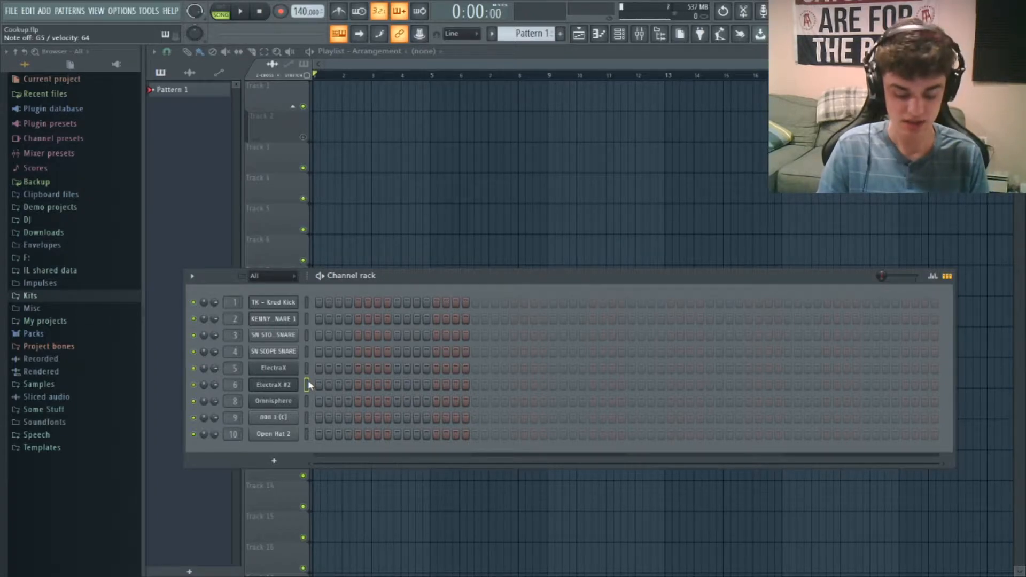
pyautogui.click(307, 402)
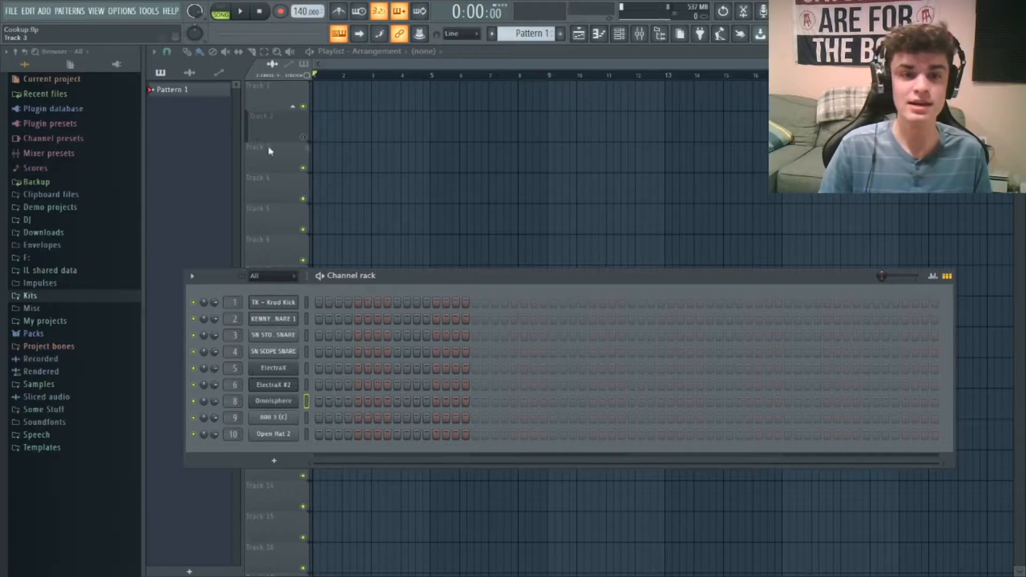
# - Unmute Track 2 in the playlist and place Pattern 1 at bar 1 of Track 1
pyautogui.rightClick(303, 138)
pyautogui.rightClick(303, 137)
pyautogui.moveTo(355, 89); pyautogui.dragTo(223, 110)
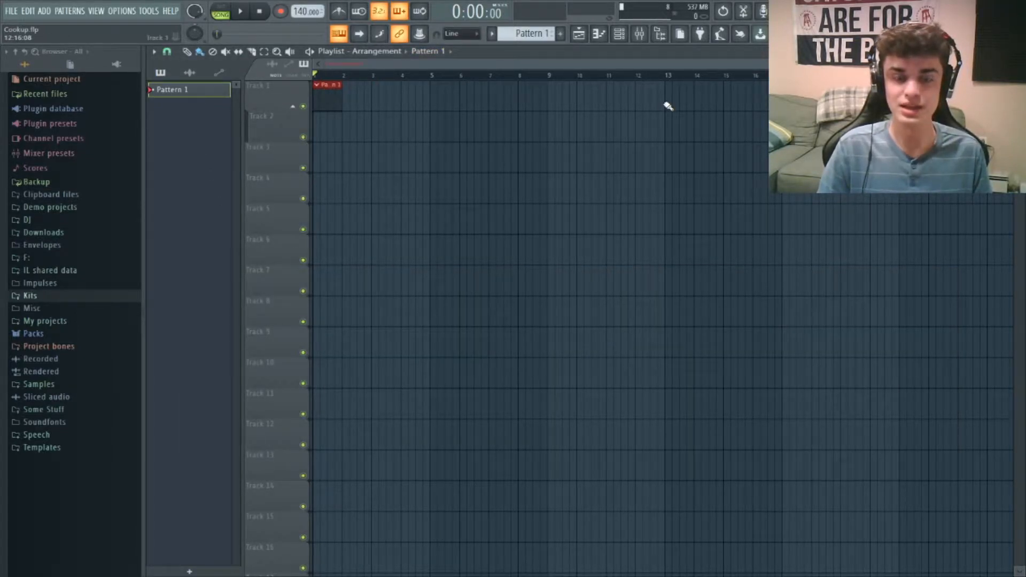
# - Load the Gross Beat effect in the first slot of mixer insert 5
pyautogui.click(599, 33)
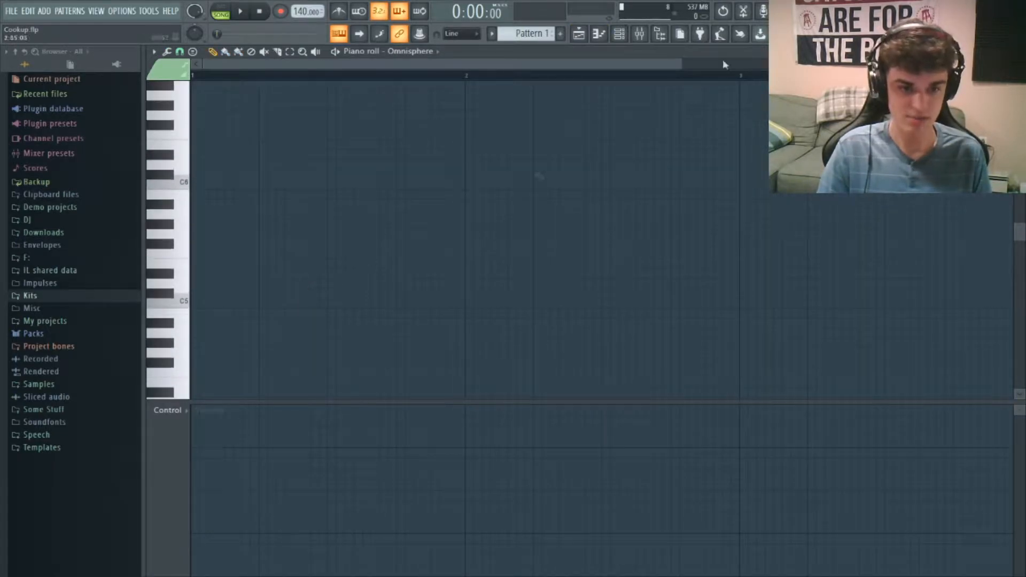
pyautogui.click(639, 34)
pyautogui.click(332, 202)
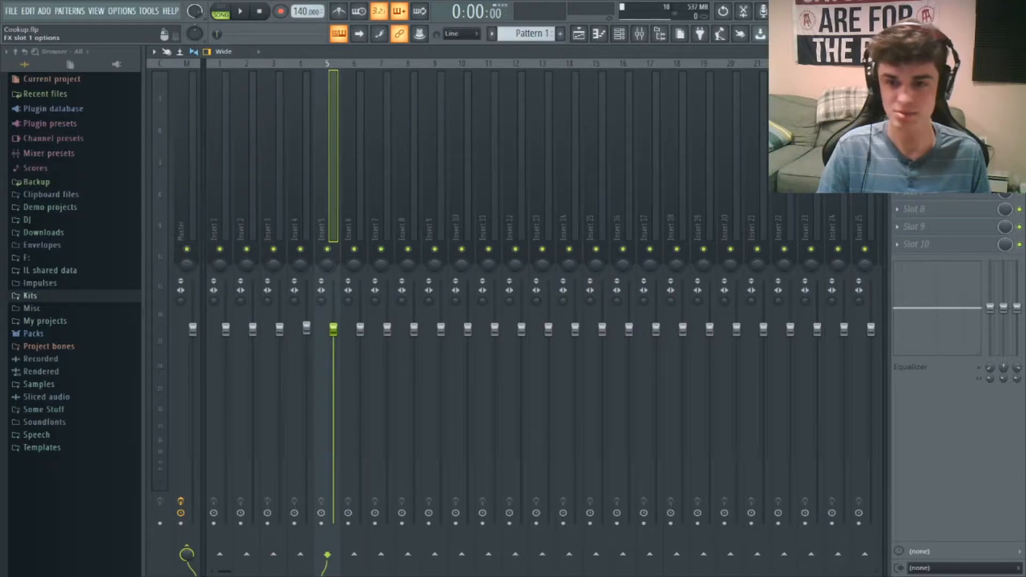
pyautogui.click(591, 183)
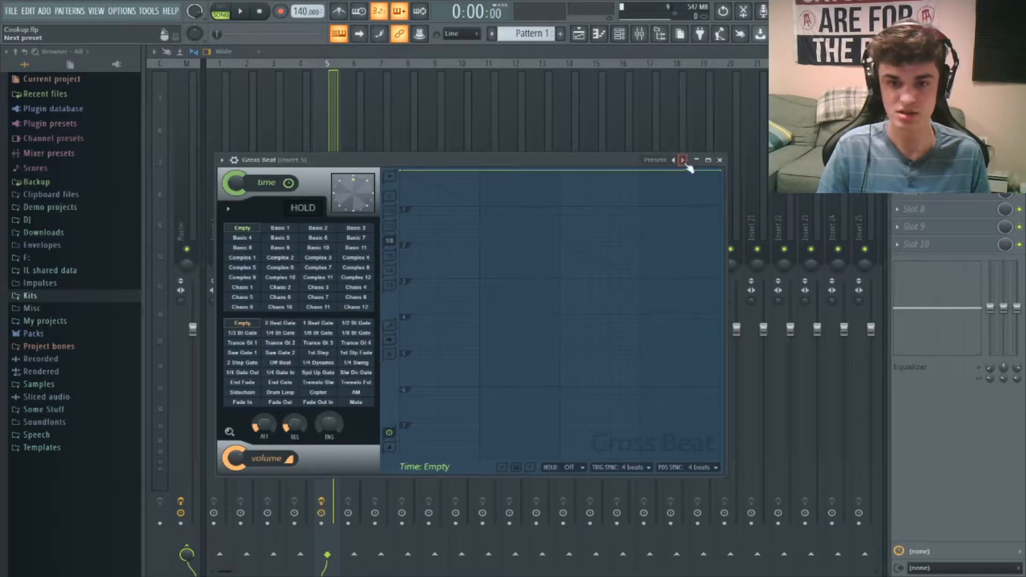
pyautogui.click(337, 300)
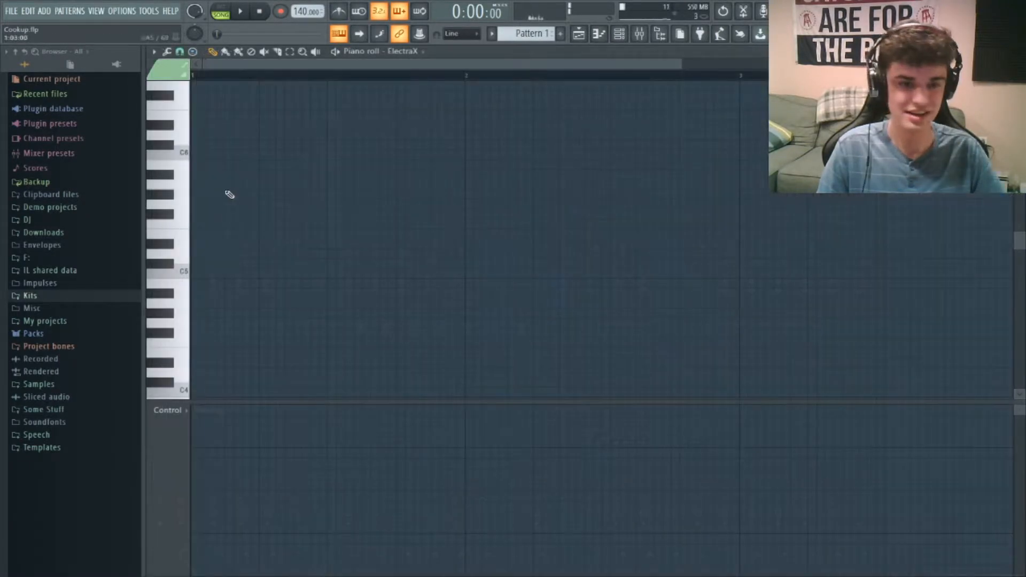
# - Draw a half-bar chord of A4, C5 and E5 at the start of bar 1 in the ElectraX piano roll
pyautogui.click(201, 307)
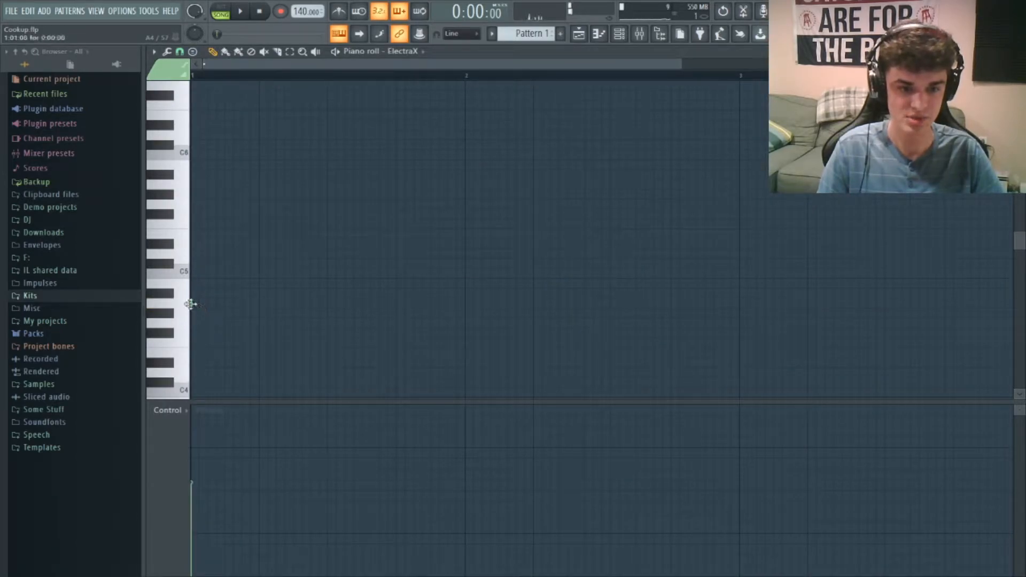
pyautogui.moveTo(193, 304); pyautogui.dragTo(334, 318)
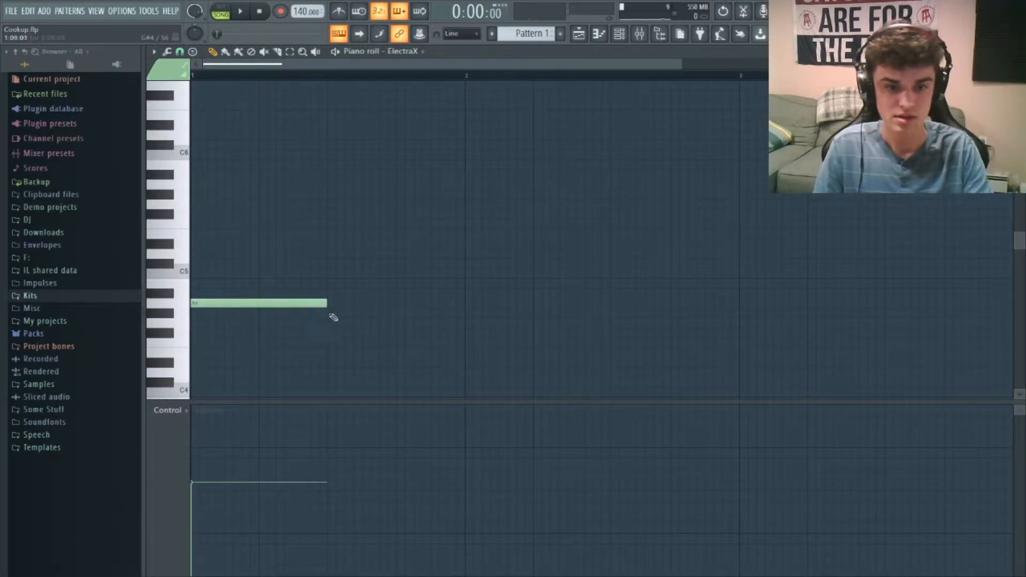
pyautogui.click(230, 274)
pyautogui.moveTo(230, 274); pyautogui.dragTo(195, 274)
pyautogui.click(219, 235)
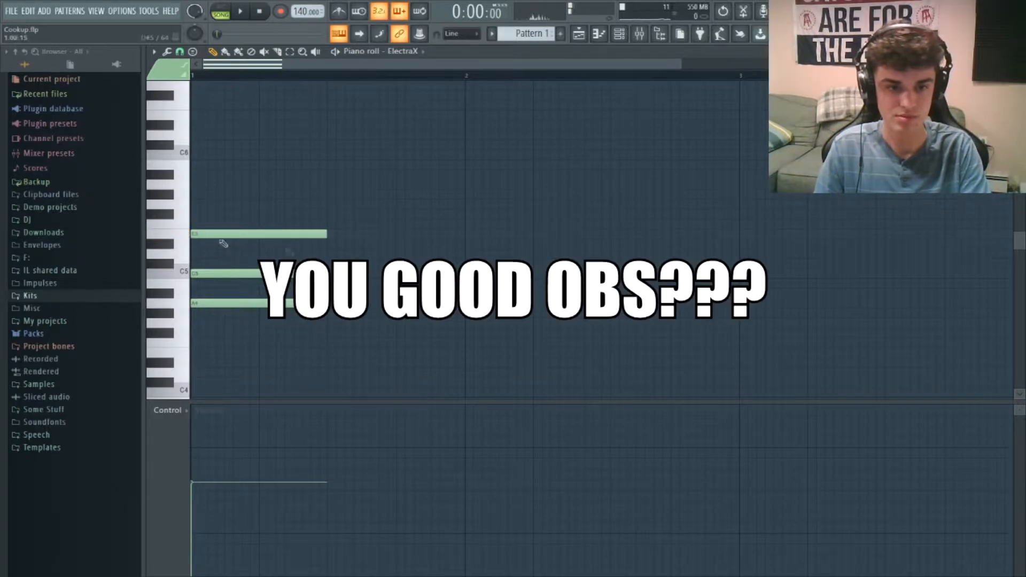
# - Draw a half-bar chord of A4, B4 and E5 at the start of bar 2 and play both chords back
pyautogui.click(465, 304)
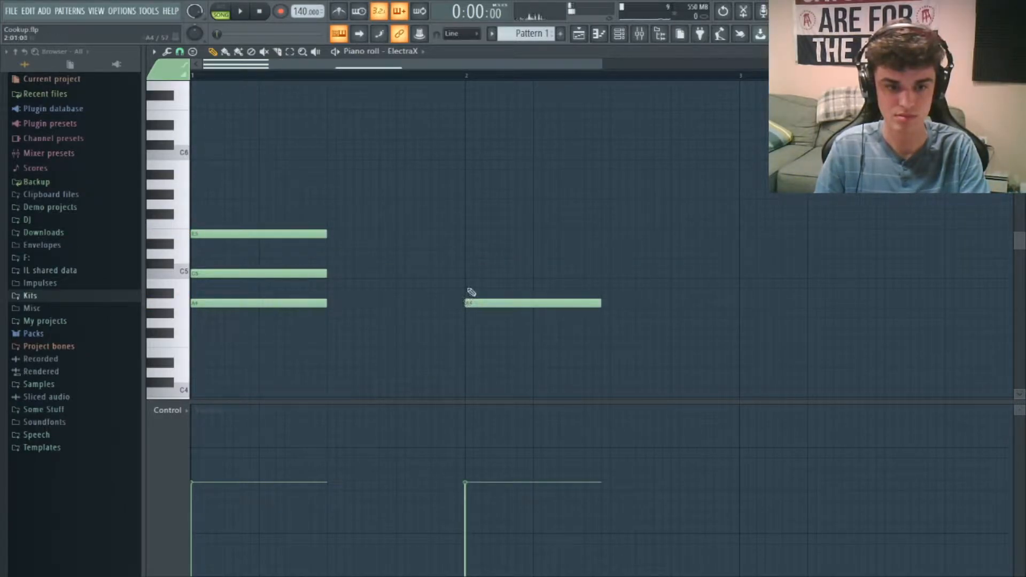
pyautogui.click(467, 283)
pyautogui.click(465, 234)
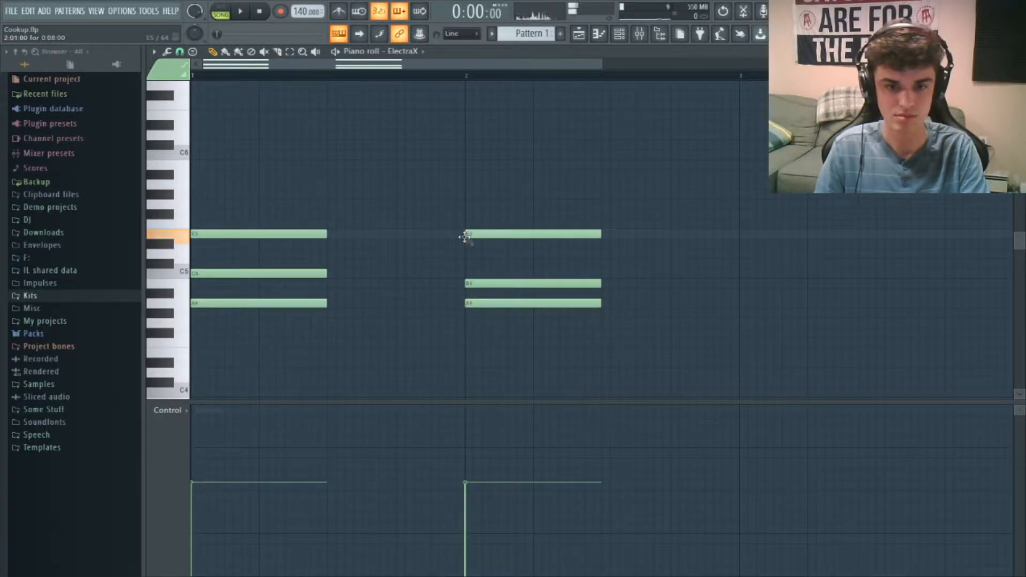
pyautogui.press('space')
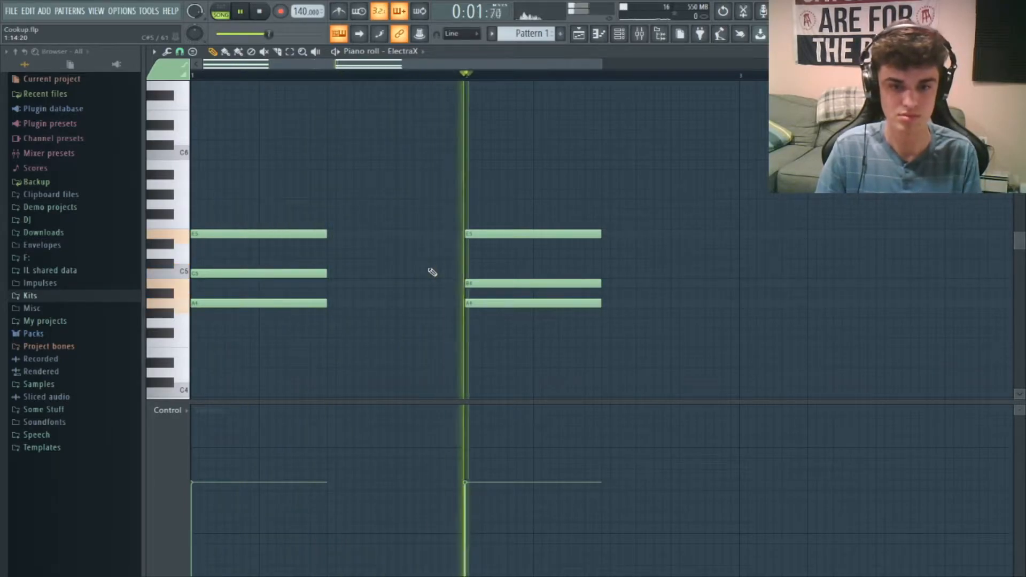
pyautogui.press('space')
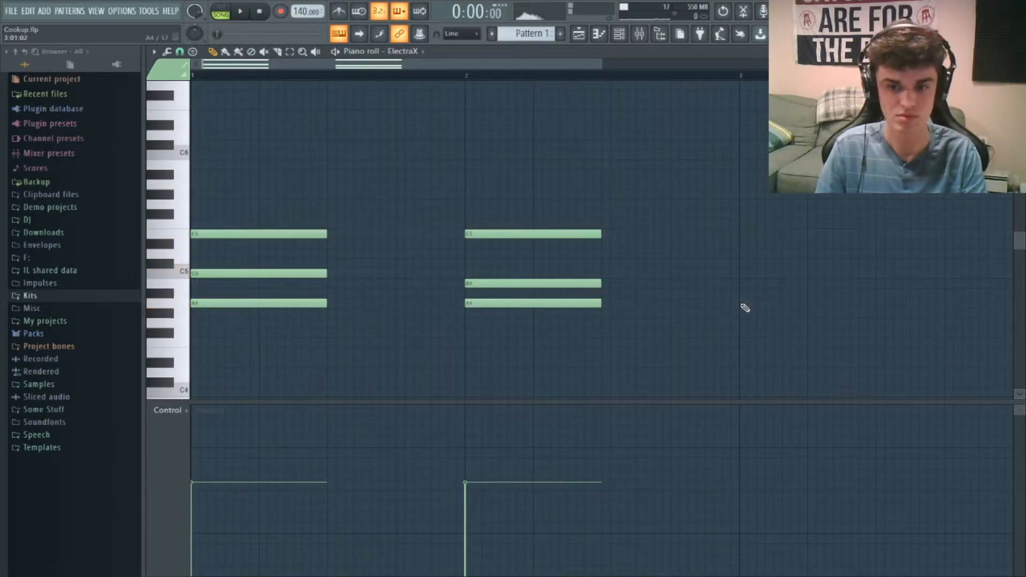
# - Duplicate the two chords from bars 1 and 2 into bars 3 and 4
pyautogui.click(743, 304)
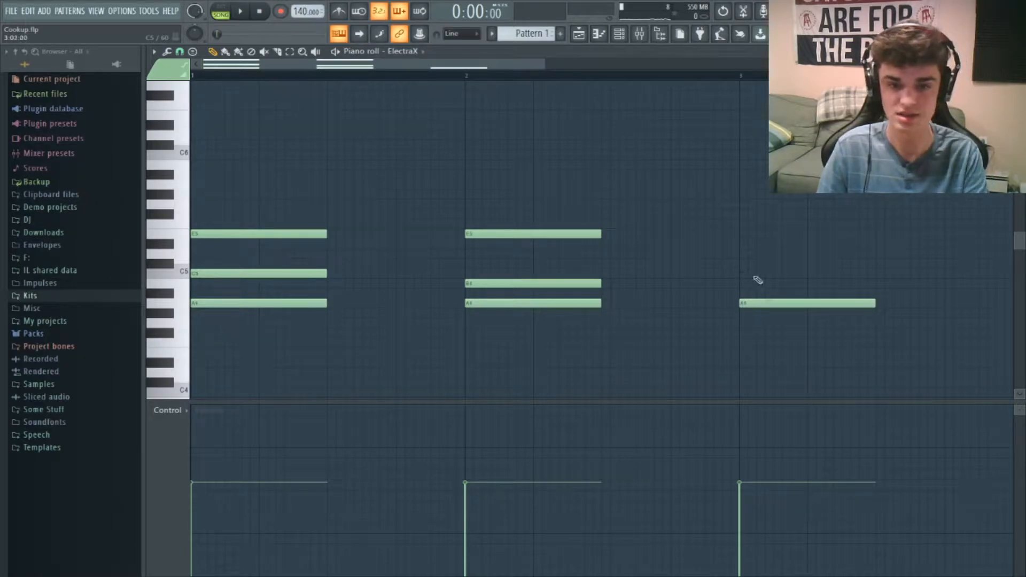
pyautogui.rightClick(749, 303)
pyautogui.hotkey('ctrl', 'a')
pyautogui.hotkey('ctrl', 'b')
pyautogui.keyDown('ctrl'); pyautogui.click(712, 155); pyautogui.keyUp('ctrl')
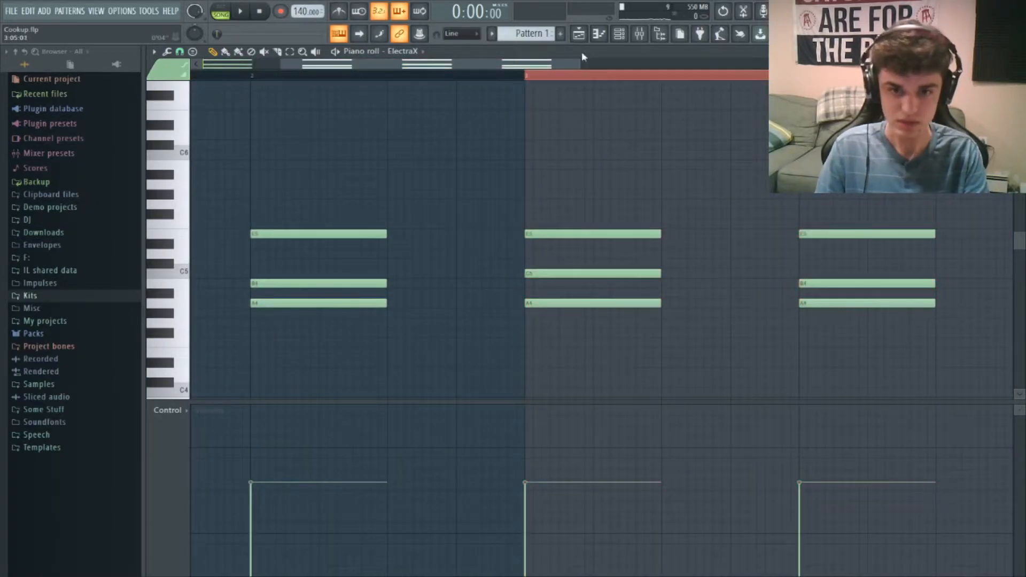
# - Duplicate the four-bar chord progression into bars 5 to 8 and clear the selection
pyautogui.moveTo(580, 62); pyautogui.dragTo(899, 62)
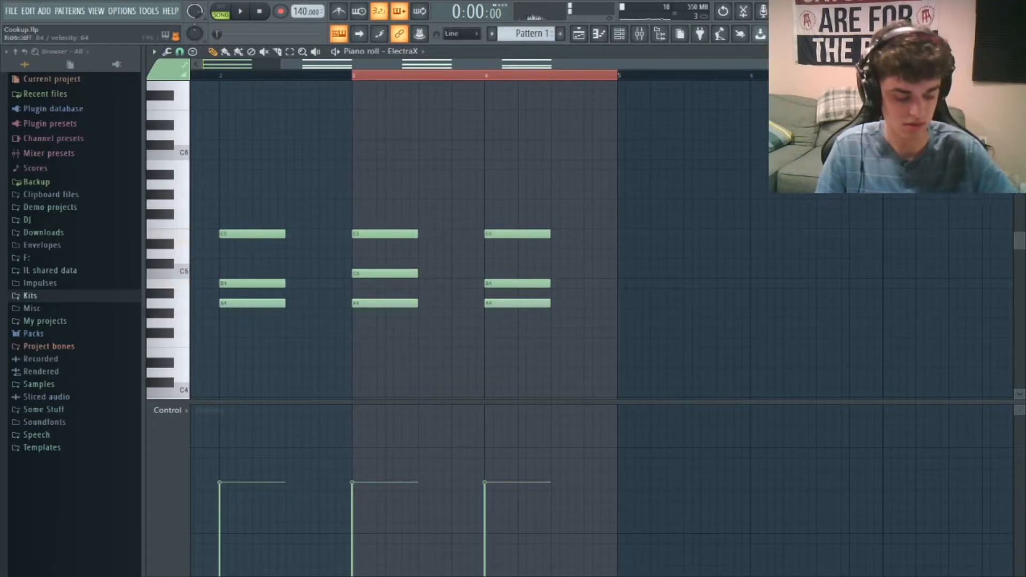
pyautogui.scroll(-2, 710, 187)
pyautogui.scroll(1, 711, 188)
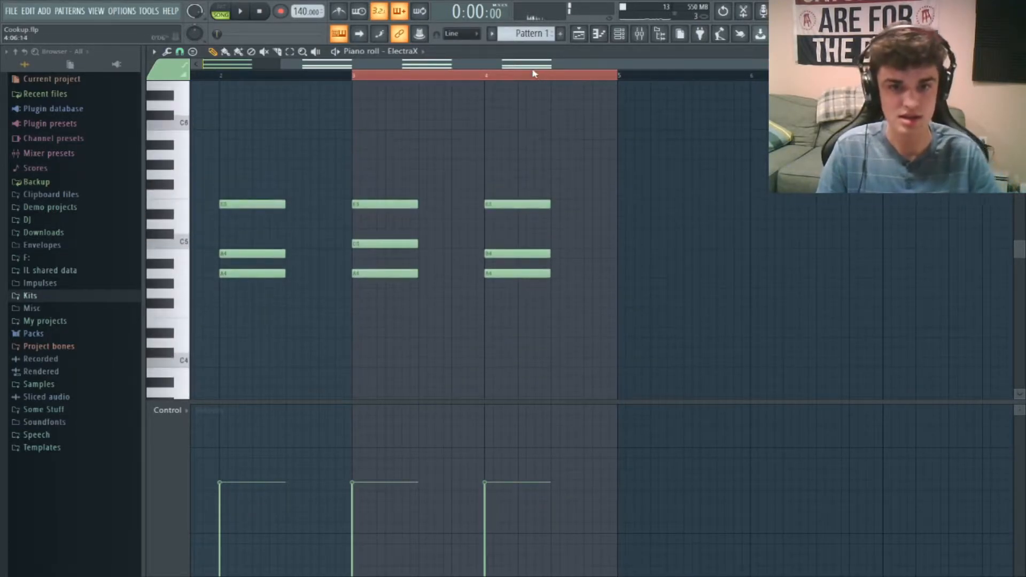
pyautogui.moveTo(534, 65); pyautogui.dragTo(396, 94)
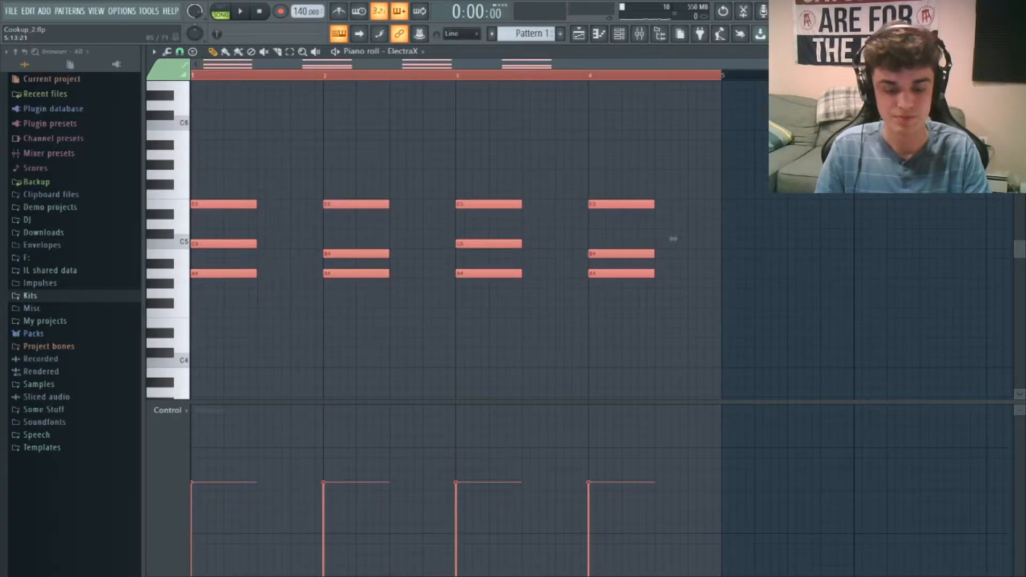
pyautogui.moveTo(671, 235); pyautogui.dragTo(954, 239)
pyautogui.hotkey('ctrl', 'd')
# - Select the lowest notes of the four chords in bars 5 to 8 and lower them to G4
pyautogui.click(264, 52)
pyautogui.click(289, 52)
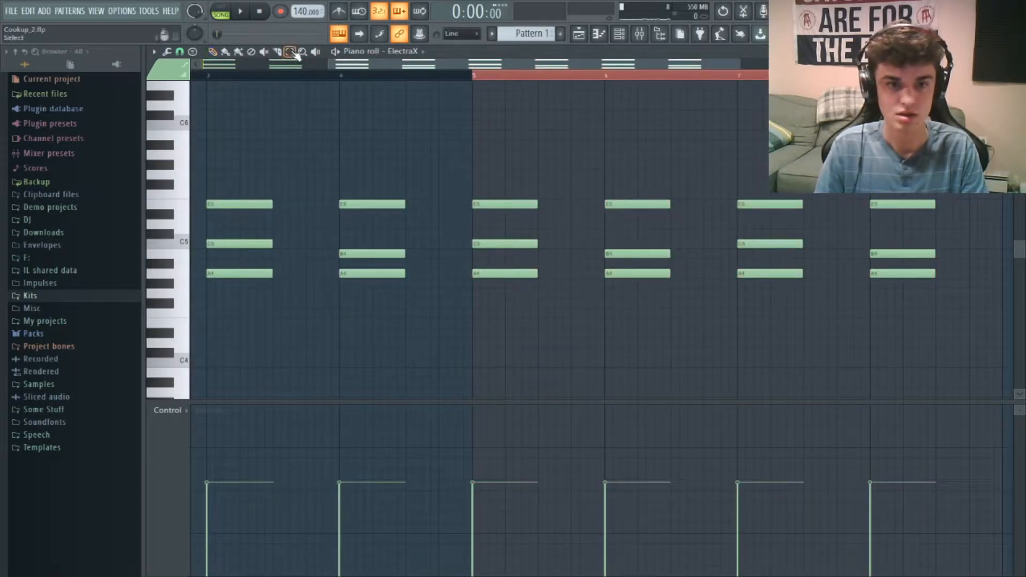
pyautogui.moveTo(484, 295); pyautogui.dragTo(933, 273)
pyautogui.hotkey('shift', 'Down')
pyautogui.hotkey('shift', 'Down')
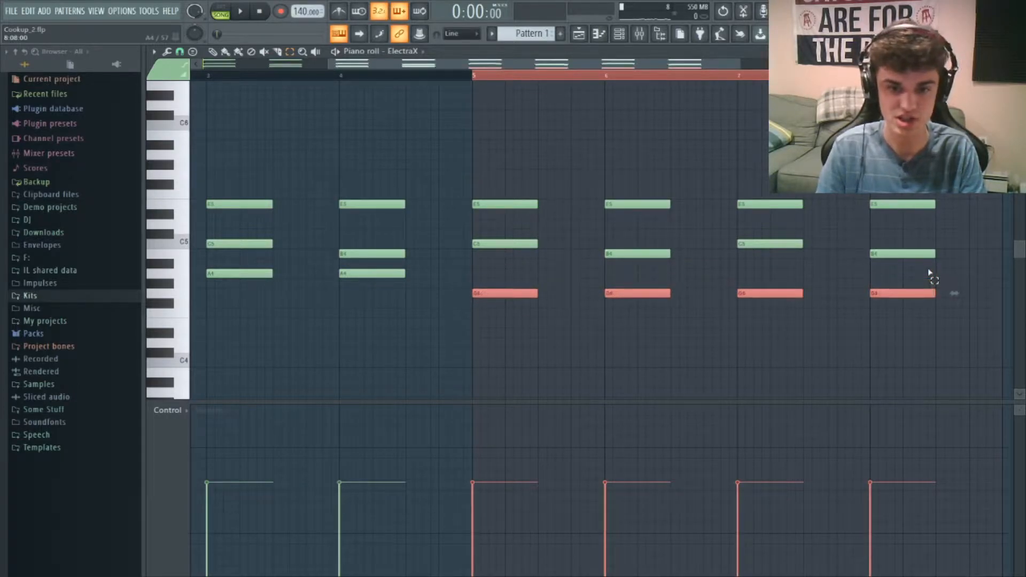
# - Lower the bottom notes of the chords in bars 6 and 8 to F#4
pyautogui.click(620, 298)
pyautogui.moveTo(850, 307); pyautogui.dragTo(936, 278)
pyautogui.hotkey('shift', 'Down')
# - Lower the middle notes of the chords in bars 5 and 7 to B4 and clear the selection
pyautogui.moveTo(485, 256); pyautogui.dragTo(593, 243)
pyautogui.moveTo(738, 256); pyautogui.dragTo(810, 235)
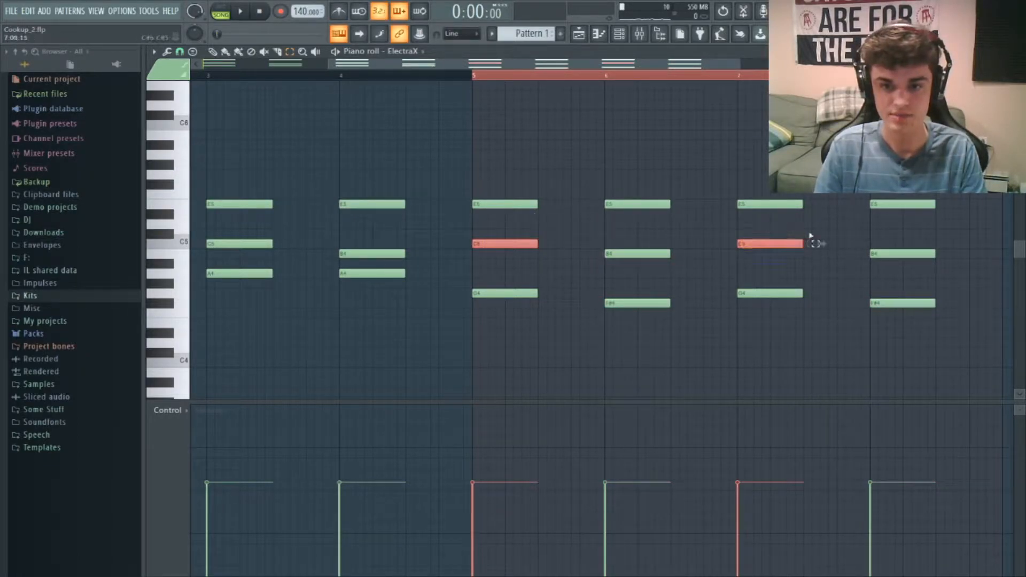
pyautogui.hotkey('shift', 'Down')
pyautogui.hotkey('ctrl', 'd')
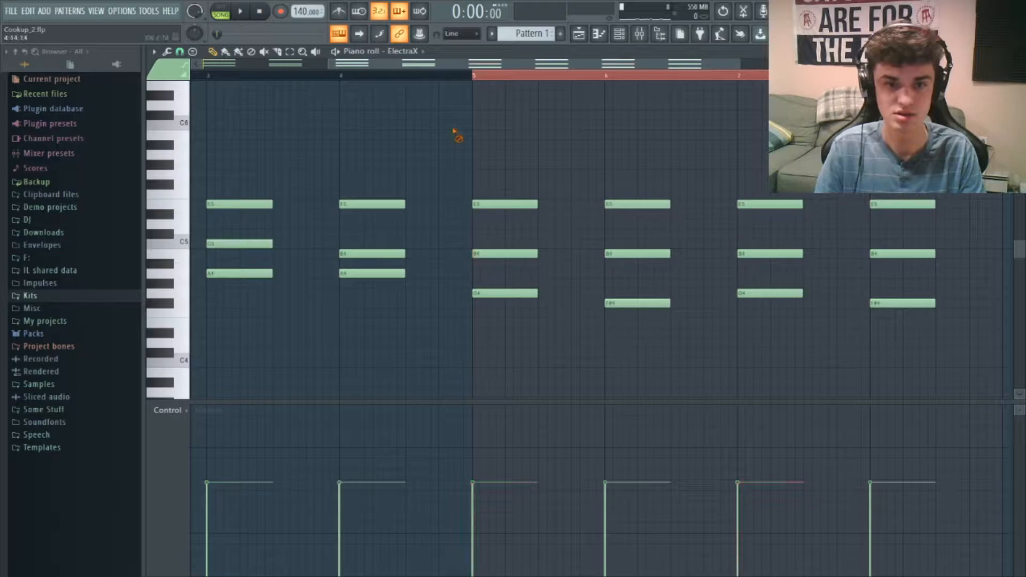
# - Play the eight-bar Pattern 1 in the playlist to hear the full chord progression
pyautogui.click(578, 33)
pyautogui.click(640, 33)
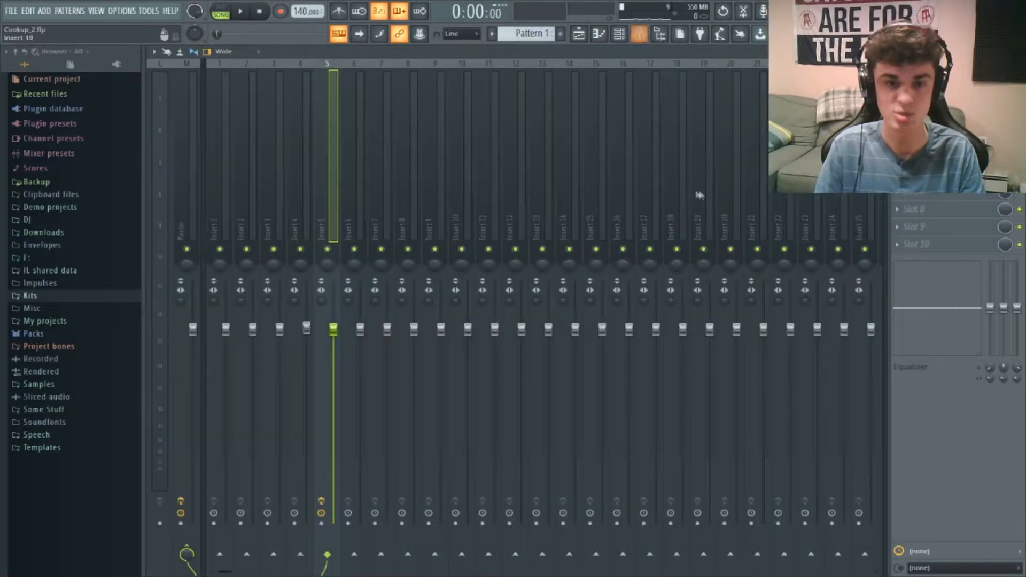
pyautogui.click(578, 33)
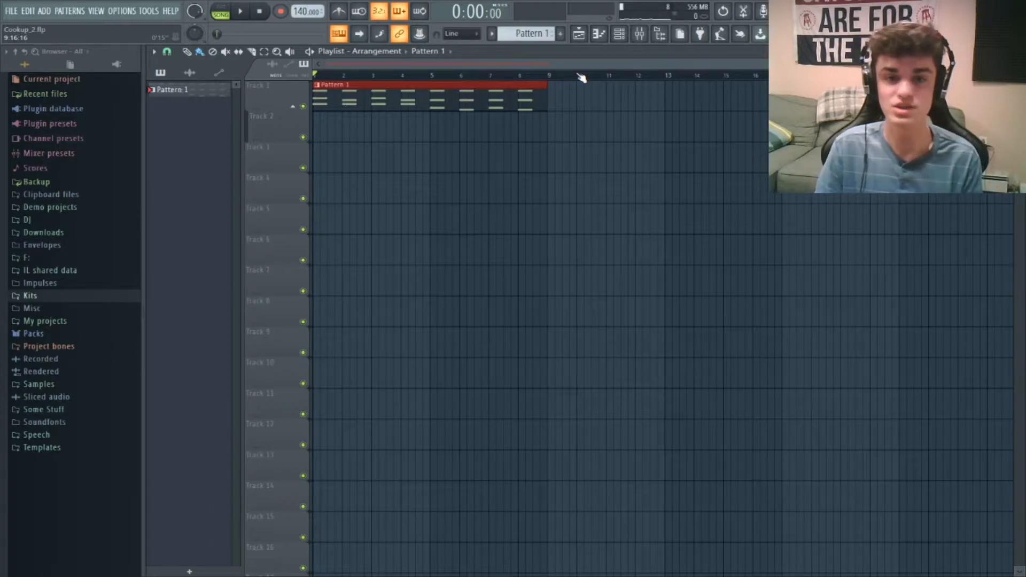
pyautogui.press('space')
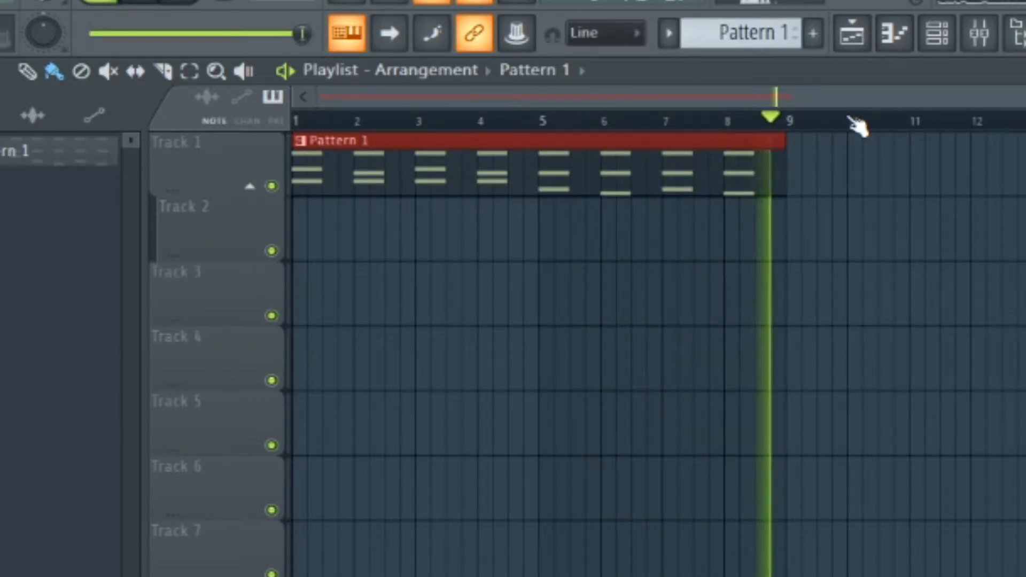
pyautogui.press('space')
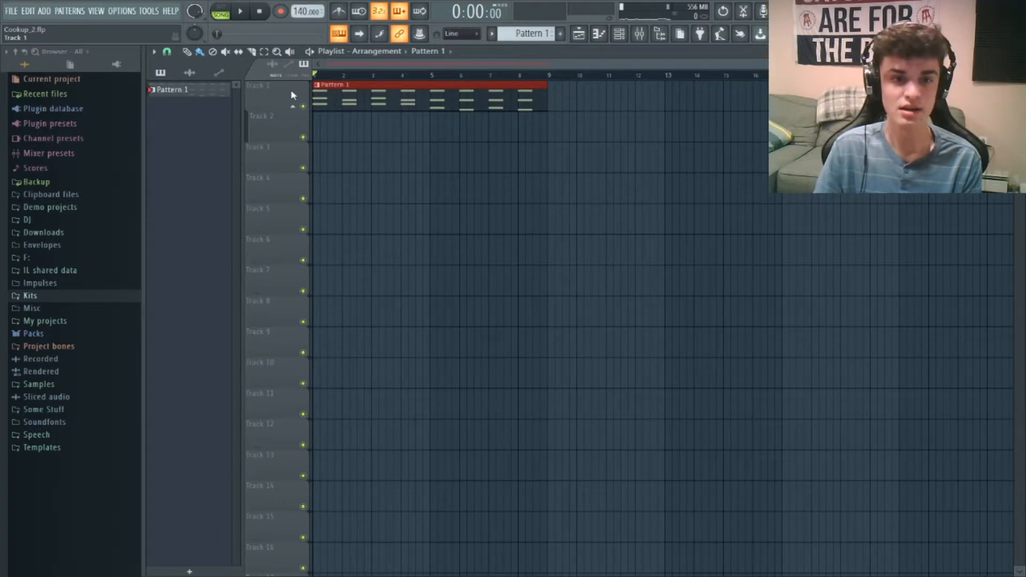
# - Consolidate the Pattern 1 clip on Track 1 into an audio clip
pyautogui.hotkey('ctrl', 'a')
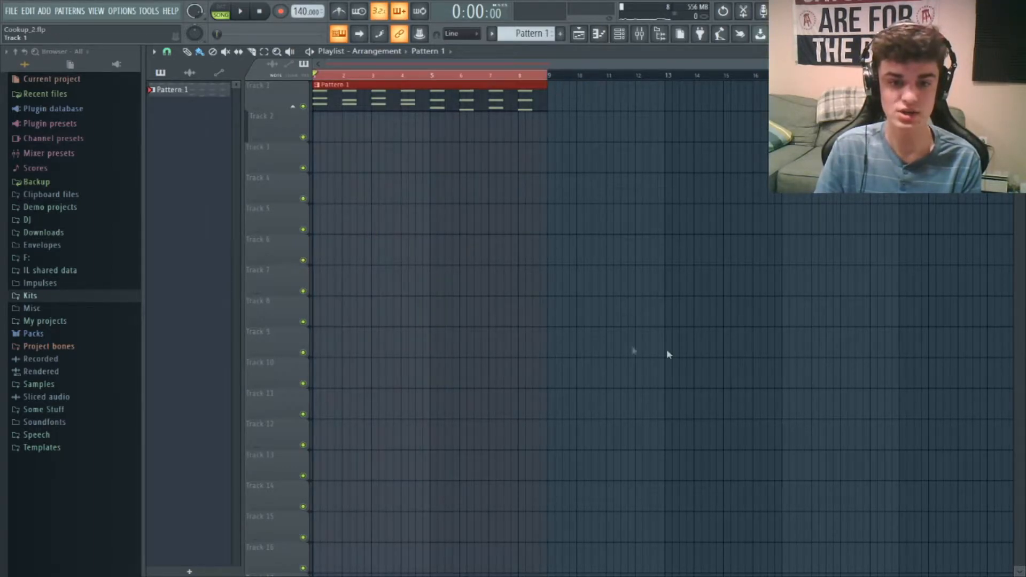
pyautogui.hotkey('ctrl', 'alt', 'c')
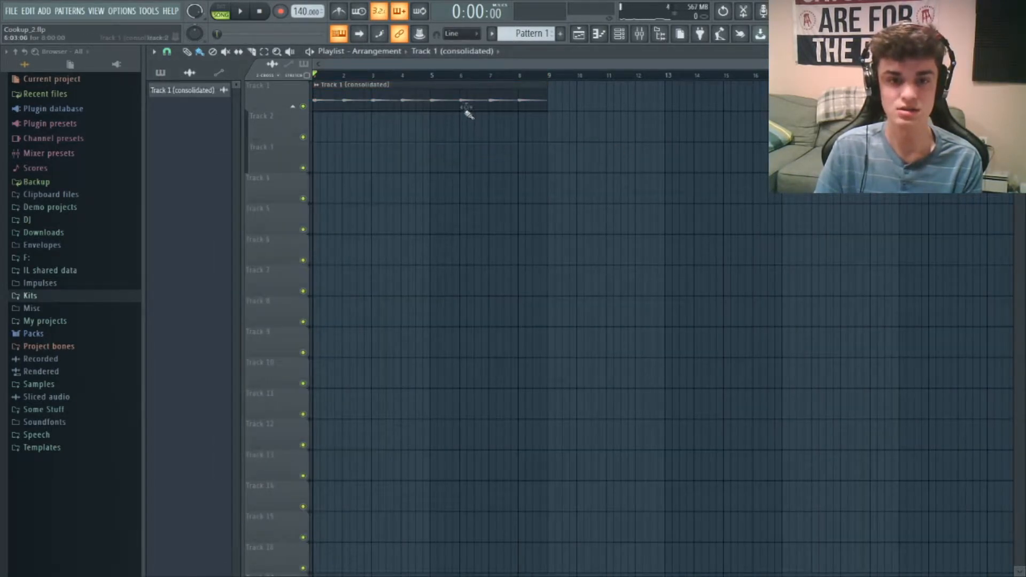
pyautogui.doubleClick(465, 108)
pyautogui.click(380, 247)
pyautogui.moveTo(414, 75); pyautogui.dragTo(314, 75)
# - Route the consolidated Track 1 audio channel to mixer track 7 in the channel rack
pyautogui.click(599, 35)
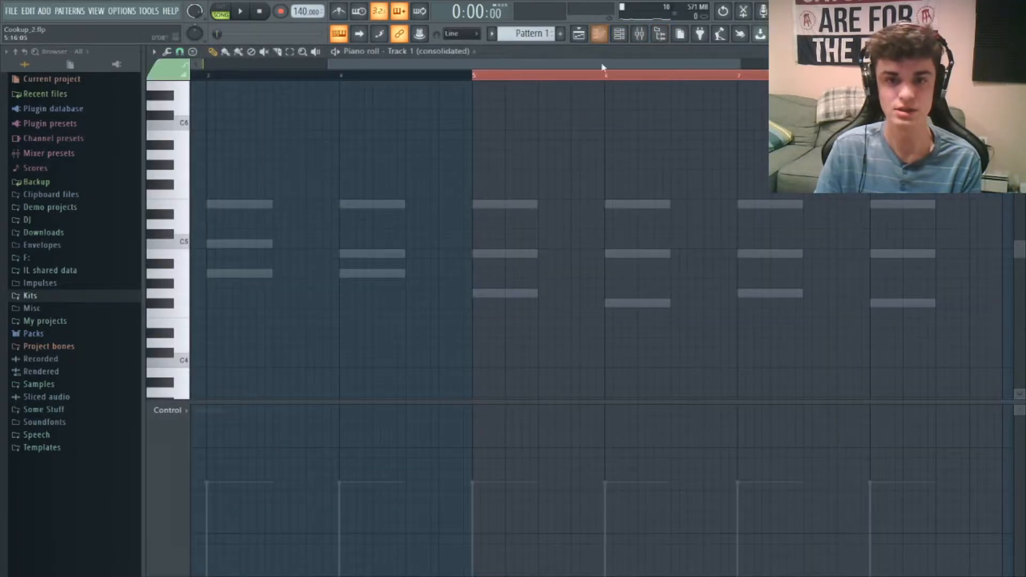
pyautogui.click(619, 33)
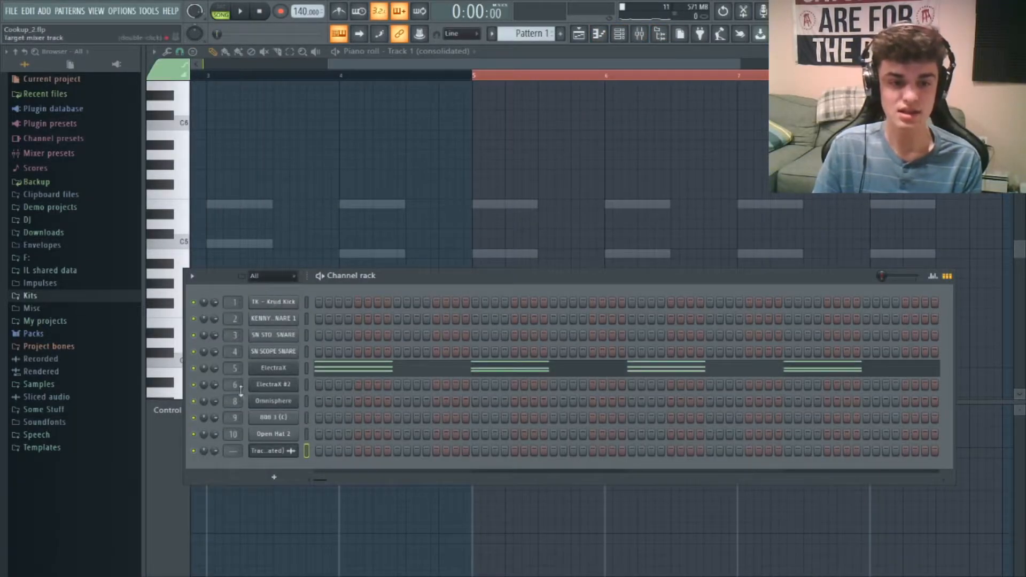
pyautogui.scroll(1, 240, 452)
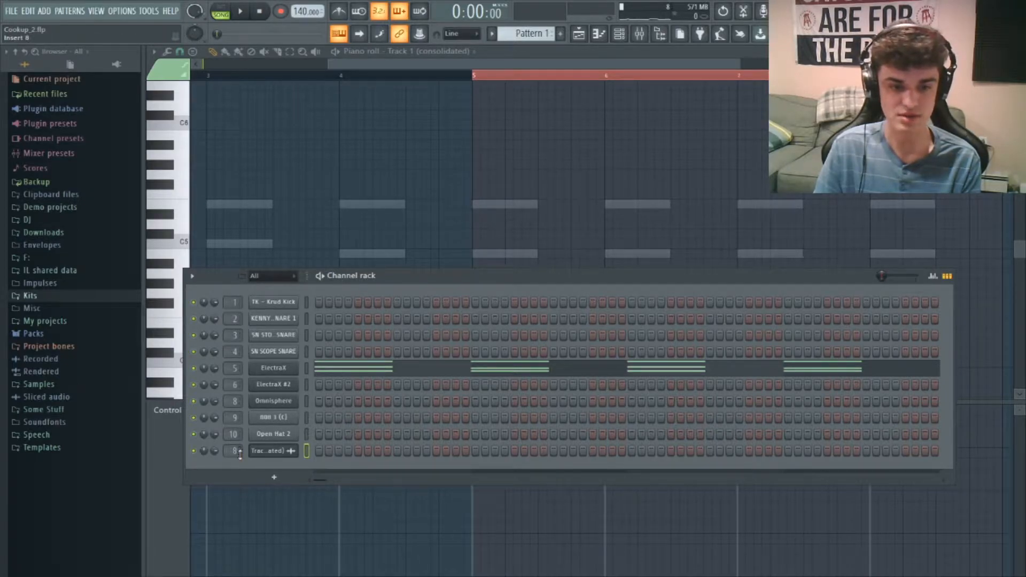
pyautogui.scroll(-1, 236, 452)
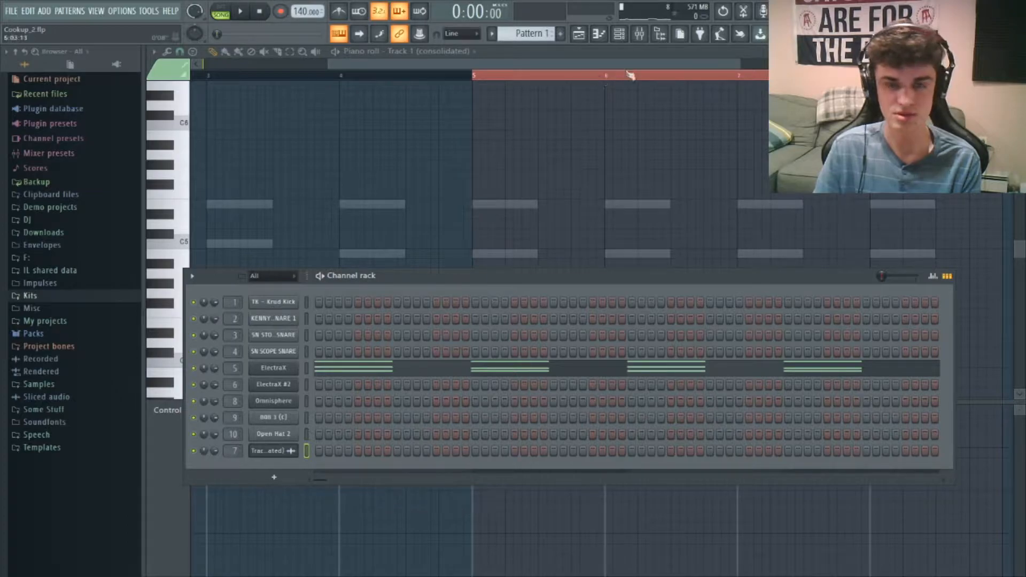
# - Add Fruity Parametric EQ 2 to mixer track 7 with the 20Hz + 18kHz cut preset and a high-pass at about 284 Hz
pyautogui.click(640, 36)
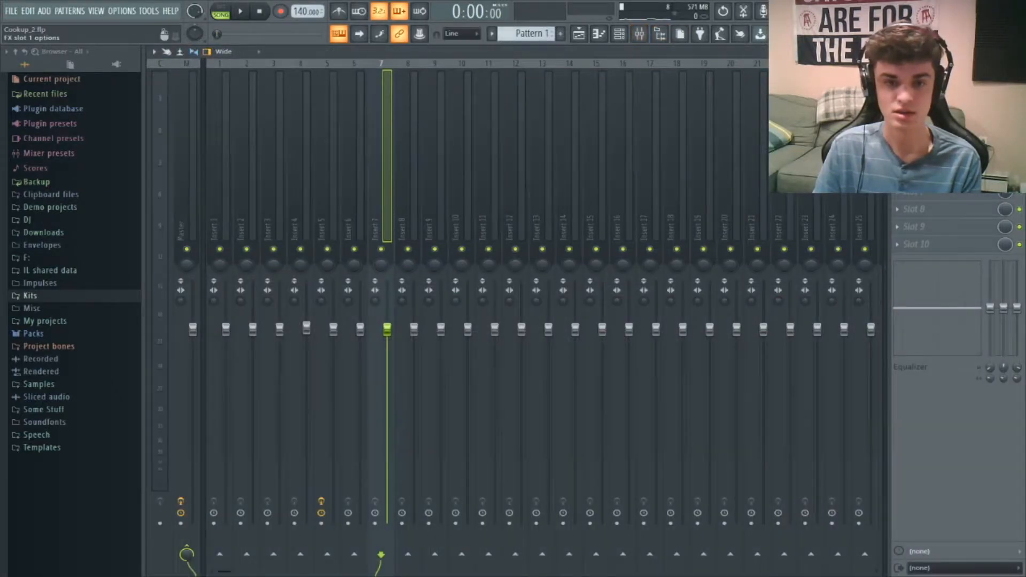
pyautogui.click(561, 195)
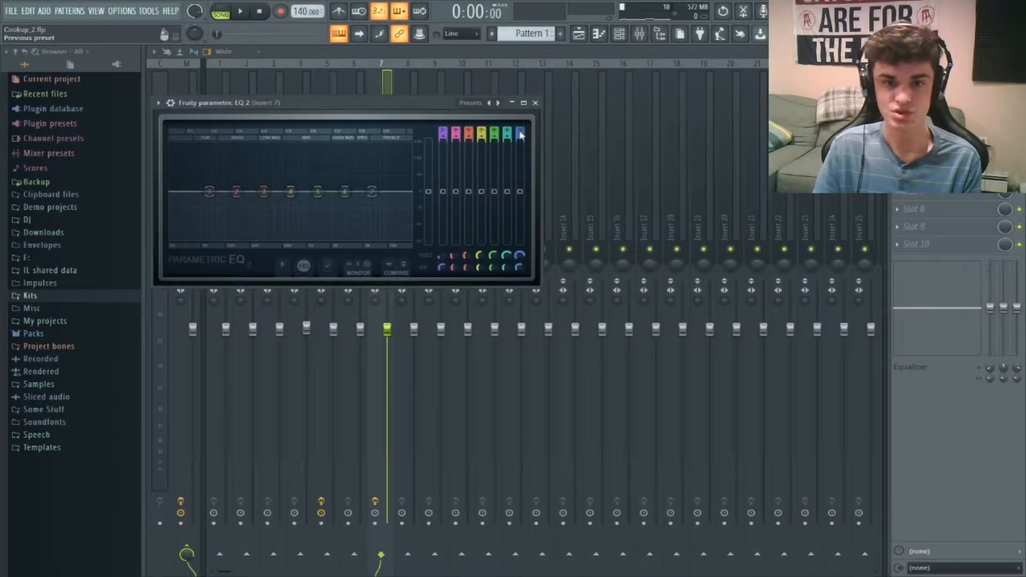
pyautogui.click(498, 103)
pyautogui.moveTo(171, 192); pyautogui.dragTo(263, 191)
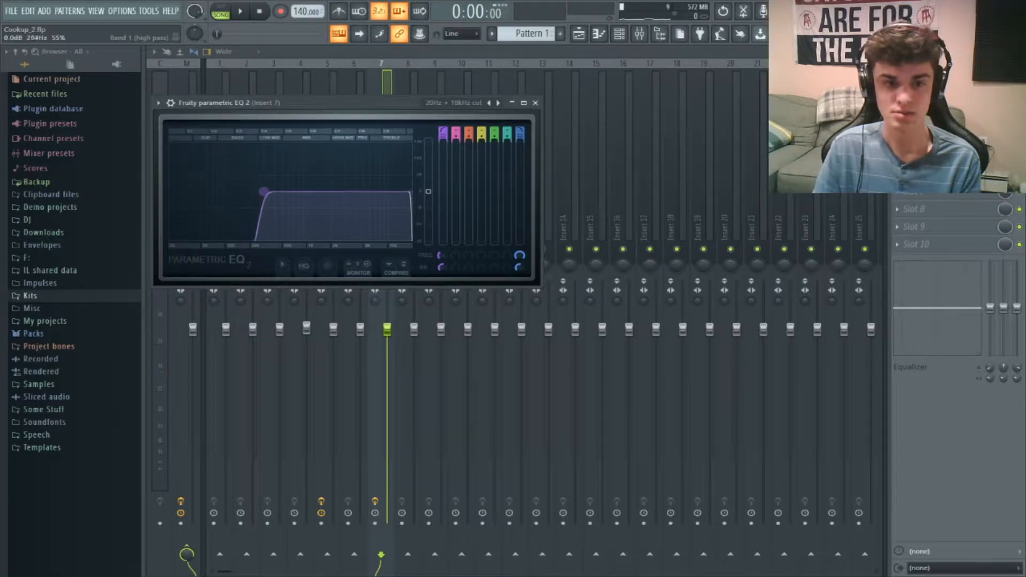
pyautogui.click(535, 102)
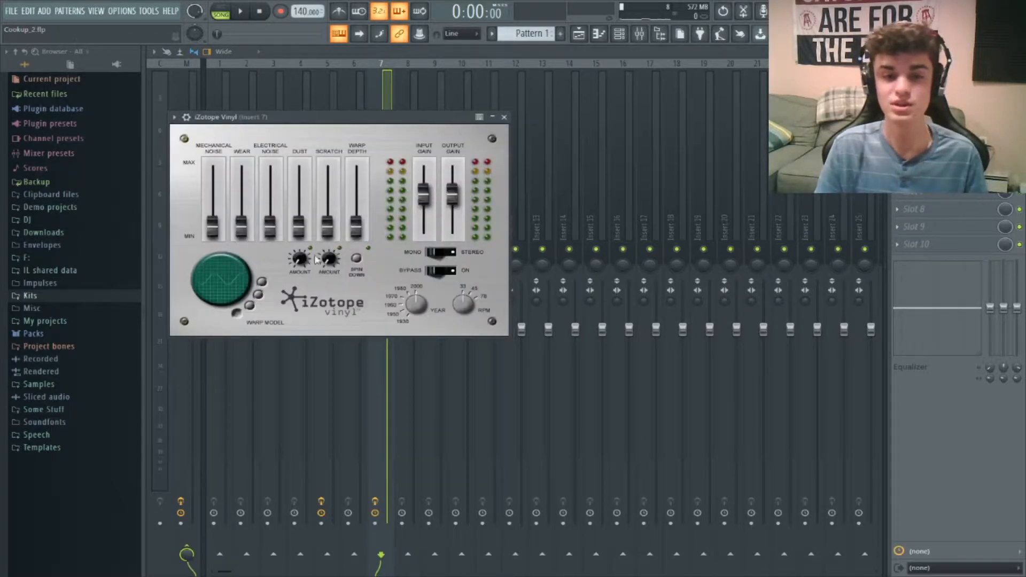
# - Set iZotope Vinyl on mixer track 7 to about 17% Wear, slightly raised Warp Depth and the year 1980
pyautogui.moveTo(241, 229); pyautogui.dragTo(241, 215)
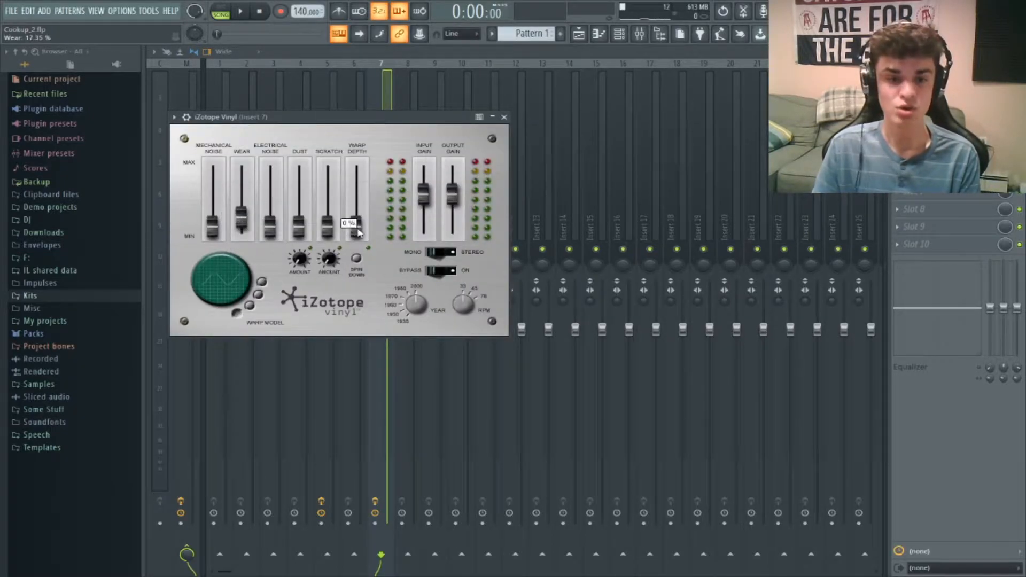
pyautogui.moveTo(358, 231); pyautogui.dragTo(358, 224)
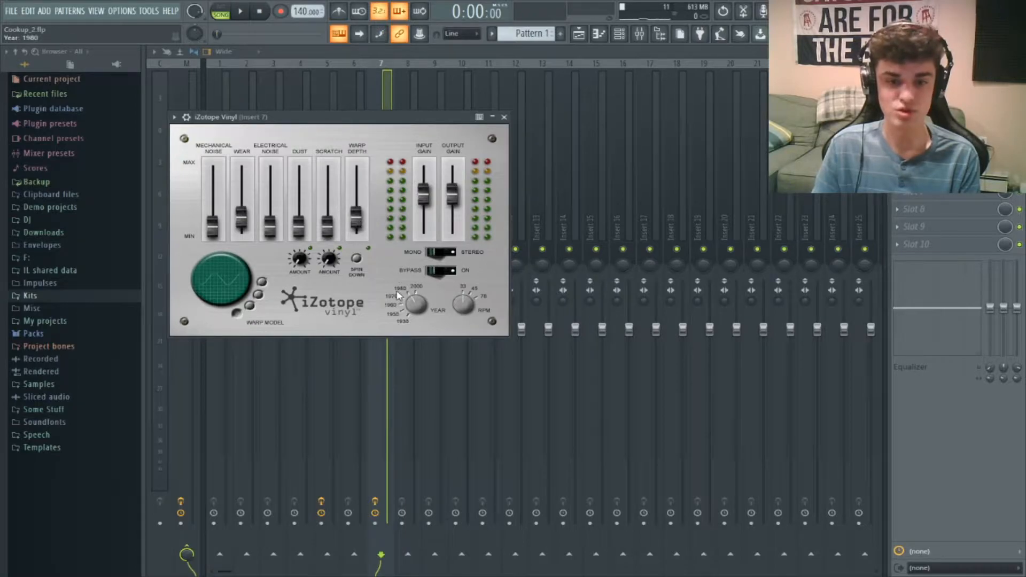
pyautogui.press('Escape')
# - Open the channel settings of the consolidated Track 1 audio clip from the playlist
pyautogui.click(579, 35)
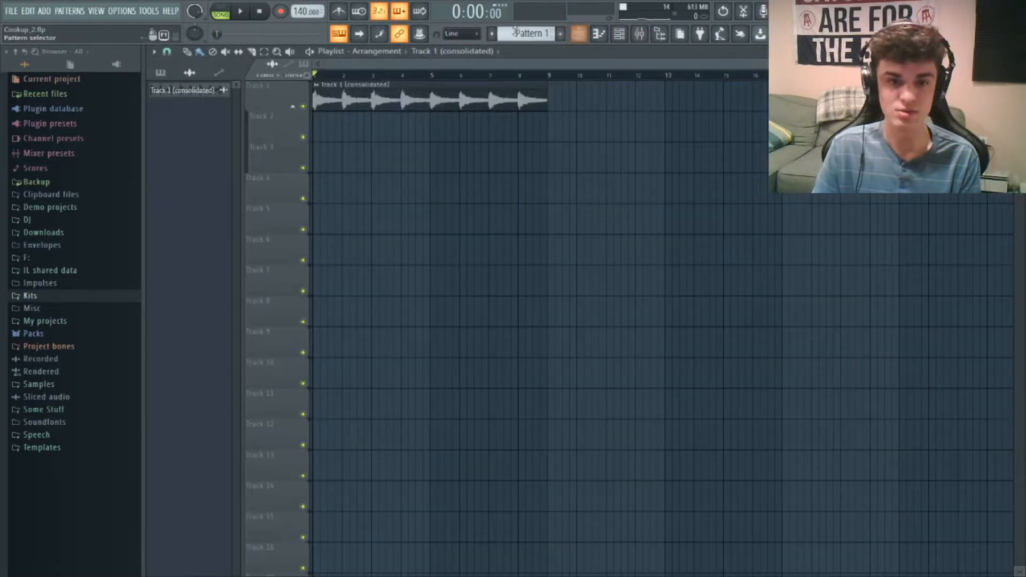
pyautogui.scroll(-1, 515, 32)
pyautogui.doubleClick(459, 98)
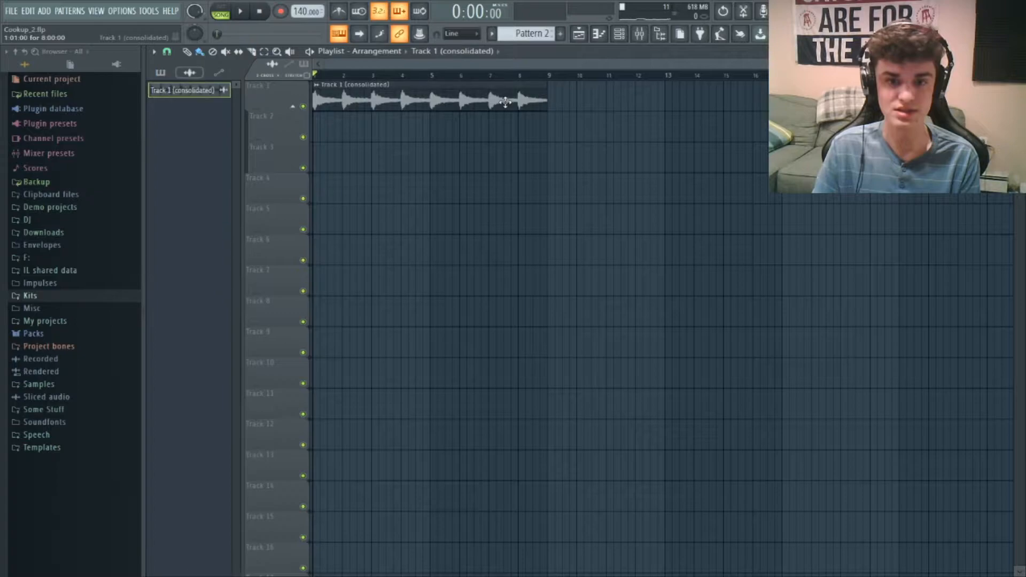
pyautogui.scroll(1, 309, 238)
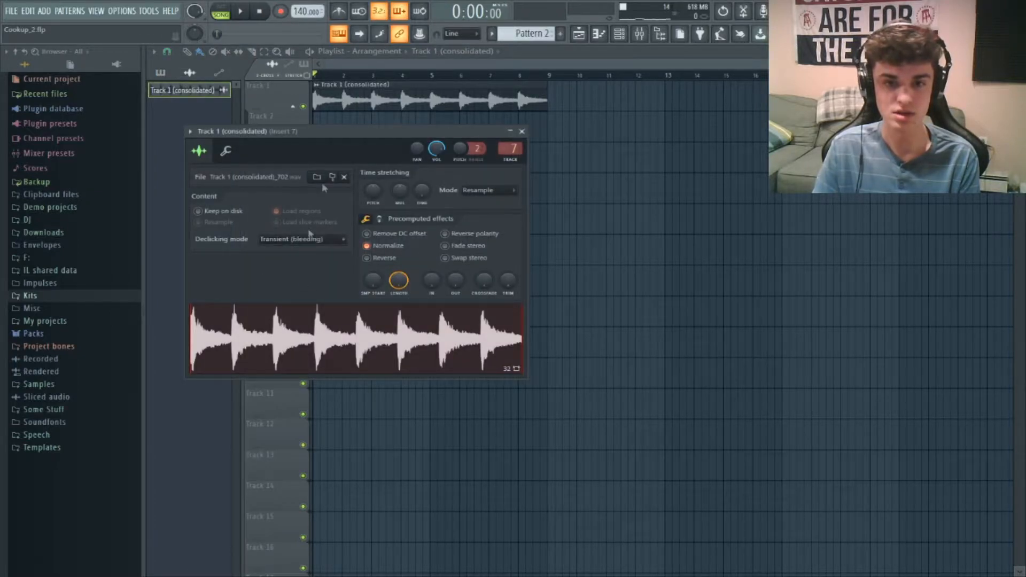
pyautogui.moveTo(331, 65); pyautogui.dragTo(555, 65)
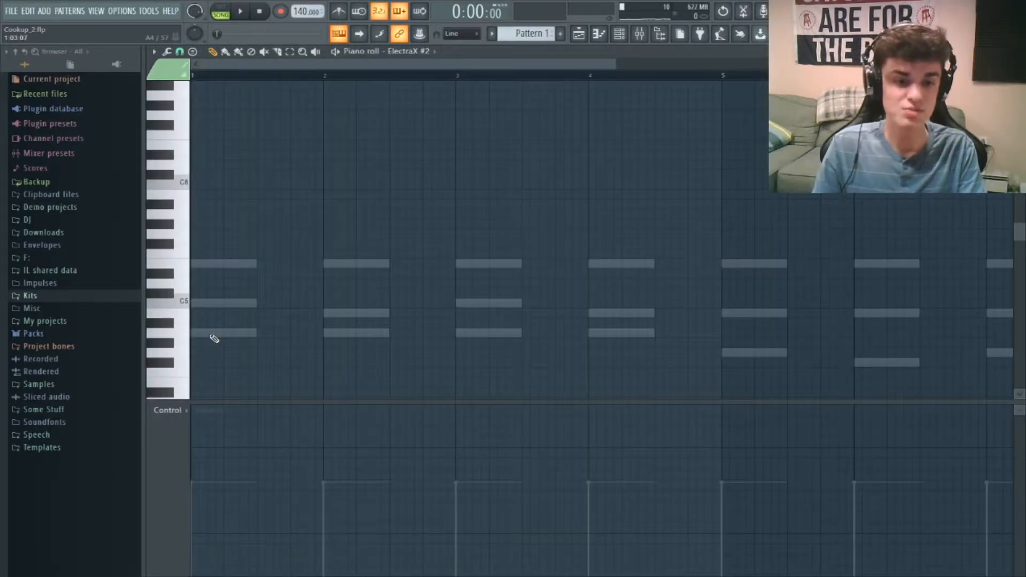
# - Try a G#4 note at the start of bar 1 in the ElectraX #2 piano roll and remove it
pyautogui.click(214, 333)
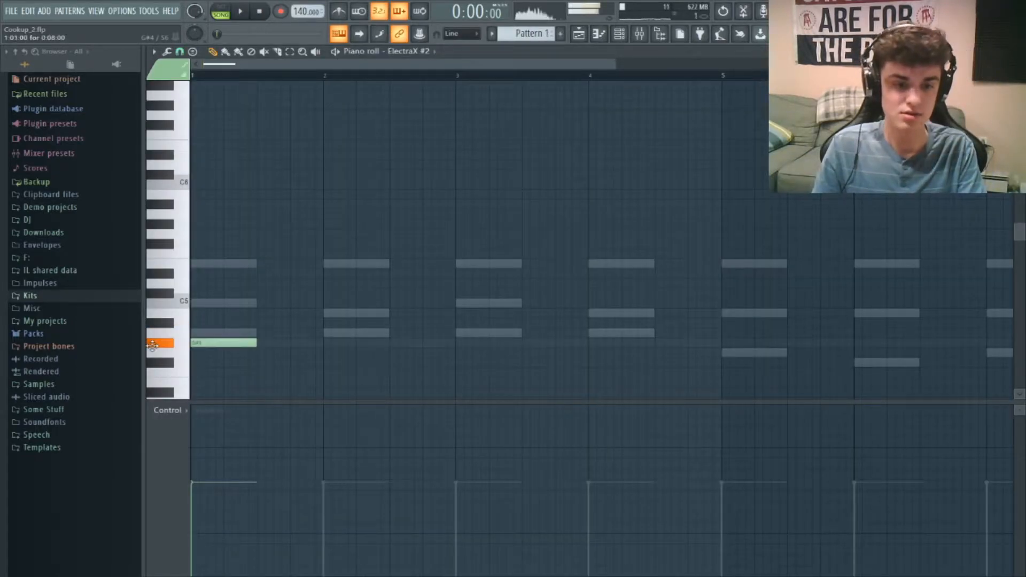
pyautogui.click(232, 334)
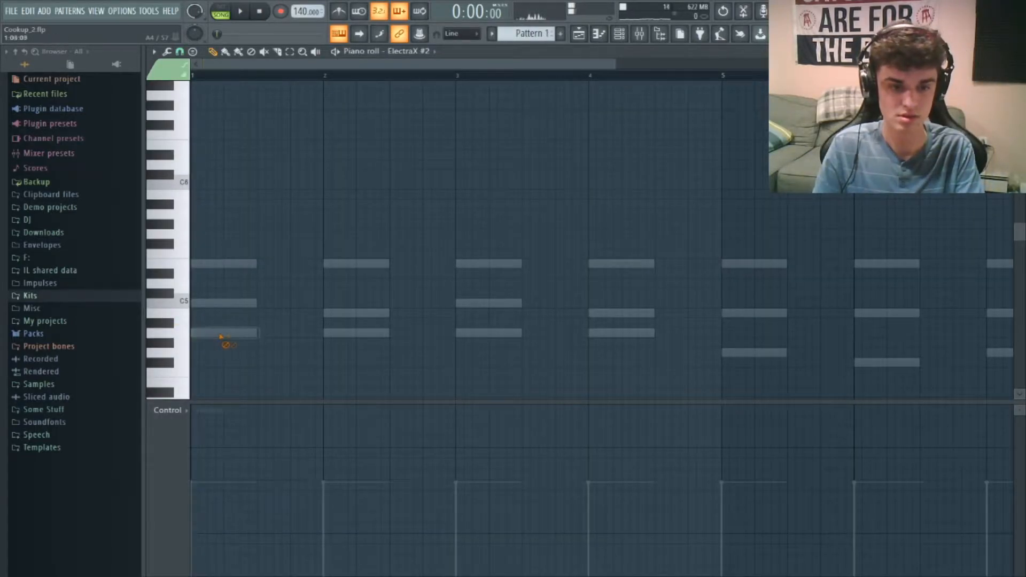
# - Mute mixer tracks 5 and 6
pyautogui.click(639, 33)
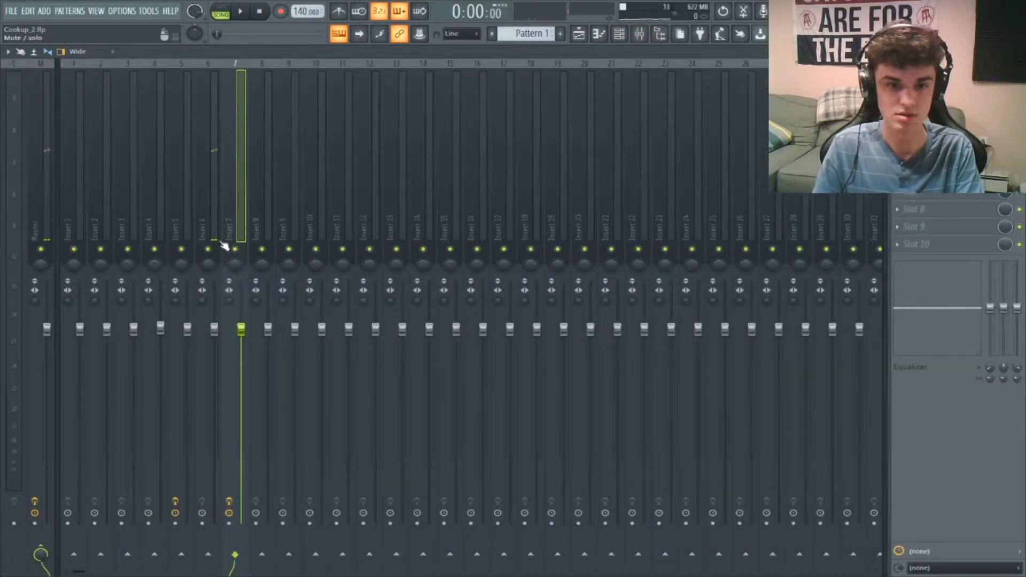
pyautogui.click(208, 249)
pyautogui.click(661, 34)
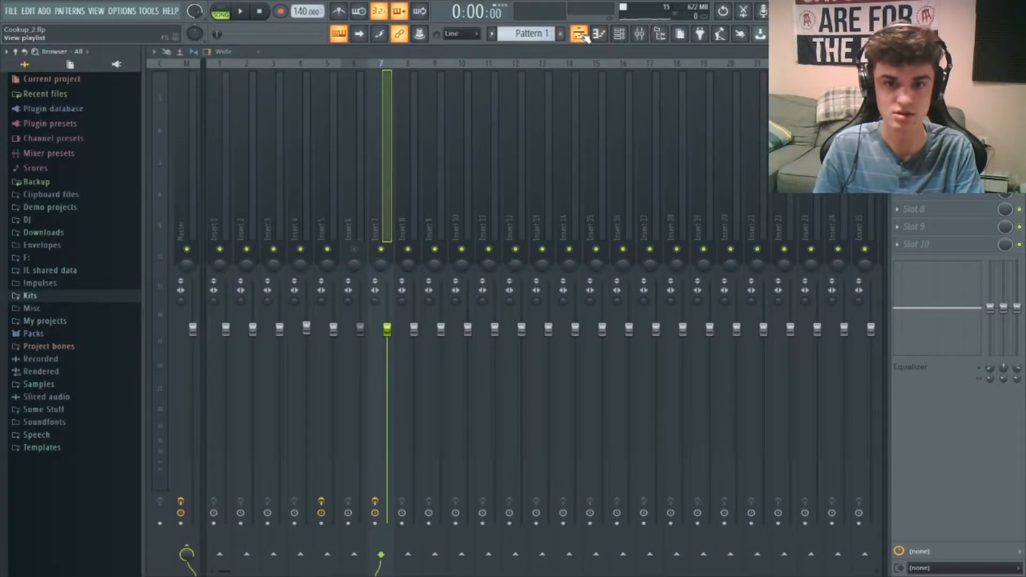
pyautogui.click(640, 34)
pyautogui.click(646, 34)
pyautogui.click(328, 249)
# - Lower the volume of mixer track 7 while playing back the arrangement
pyautogui.moveTo(391, 335); pyautogui.dragTo(389, 410)
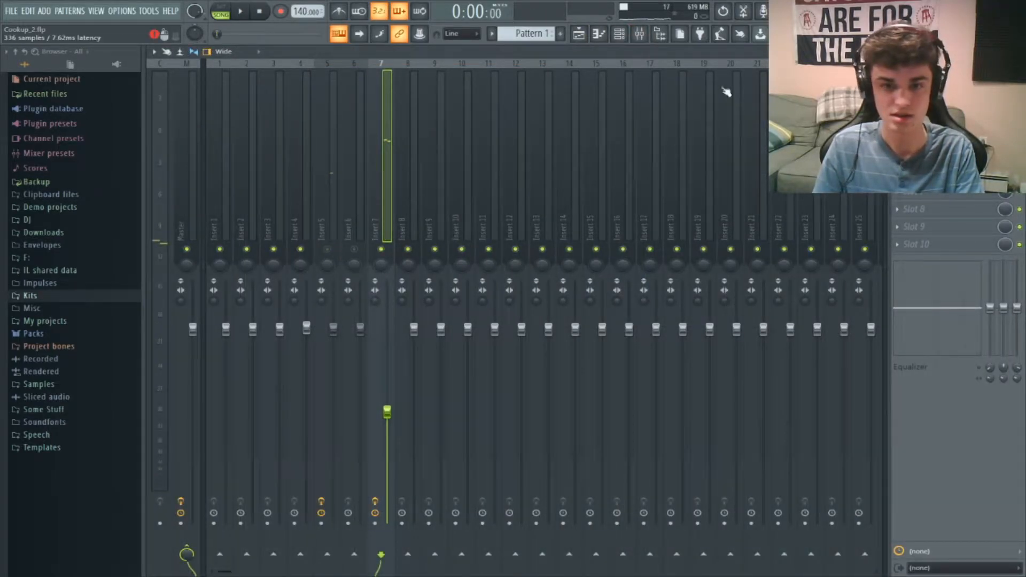
pyautogui.click(394, 87)
pyautogui.press('space')
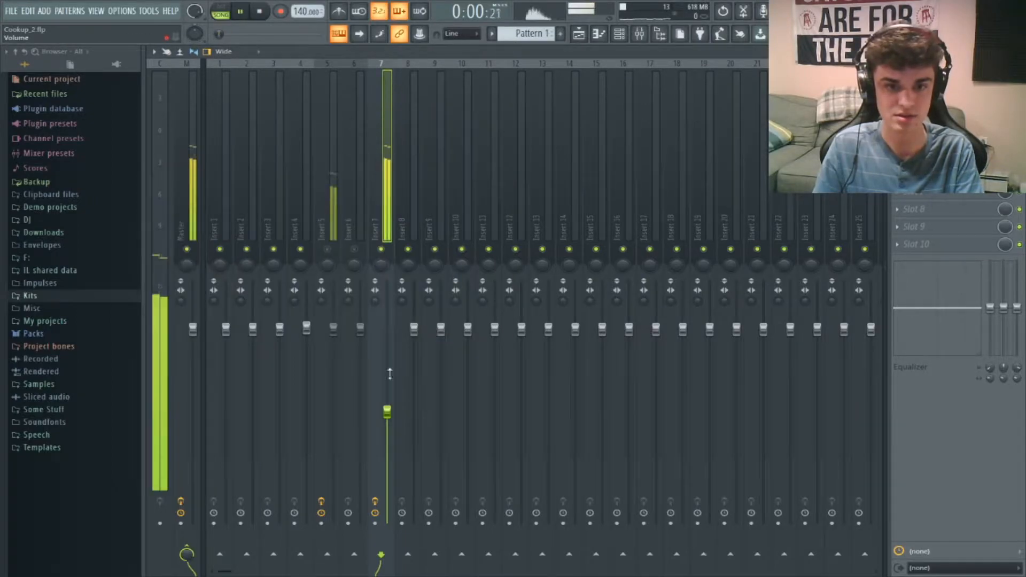
pyautogui.moveTo(391, 412); pyautogui.dragTo(391, 422)
# - Open the Pattern 1 clip's notes and place an A5 note at the start of bar 1 for ElectraX #2
pyautogui.click(579, 34)
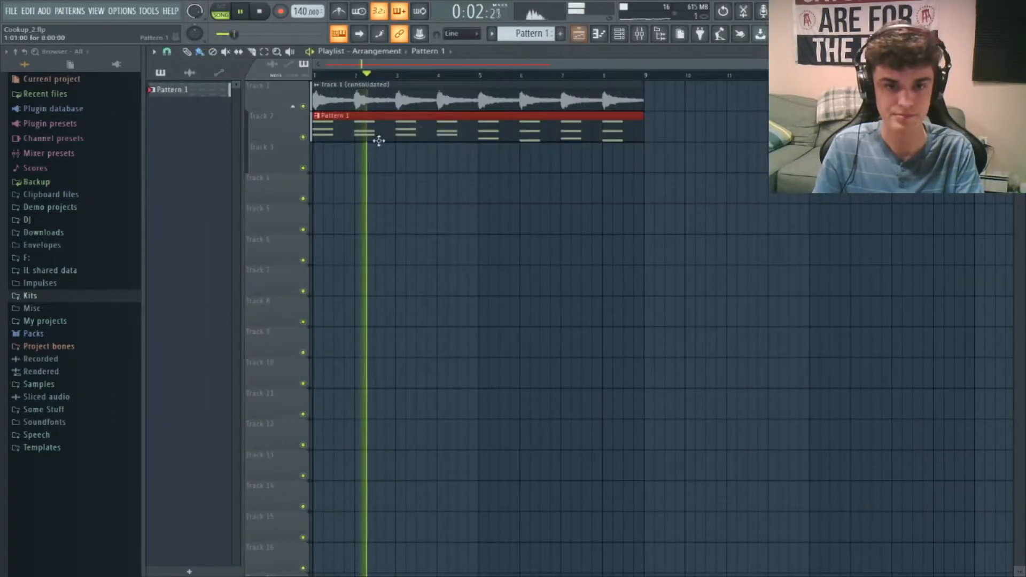
pyautogui.press('space')
pyautogui.doubleClick(379, 138)
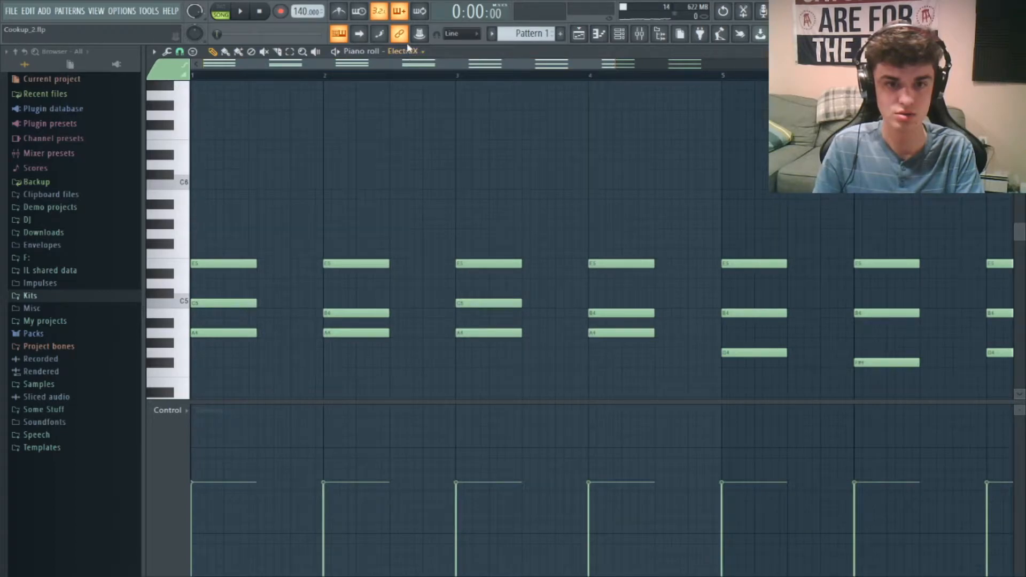
pyautogui.moveTo(234, 297); pyautogui.dragTo(169, 208)
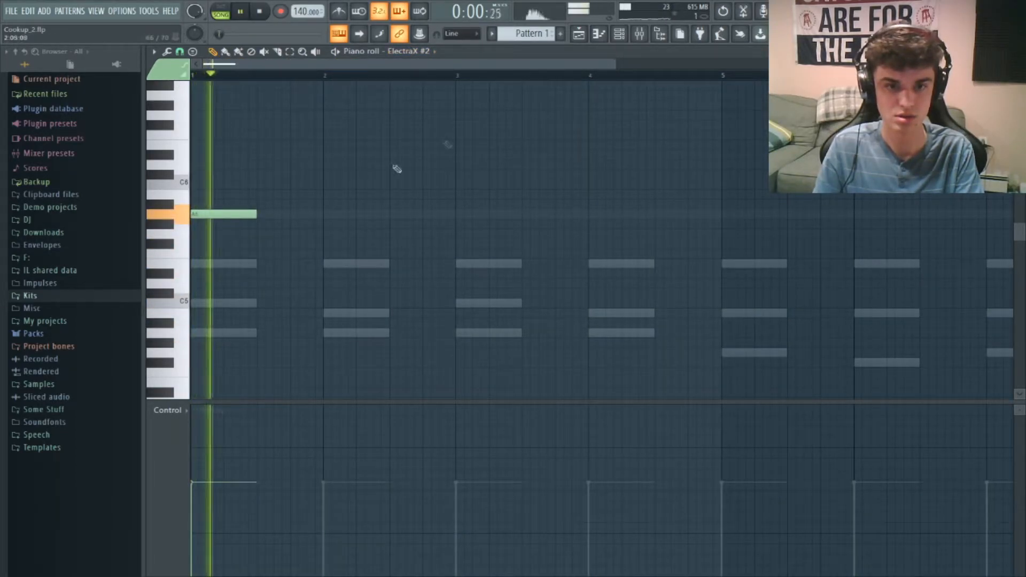
# - Unmute mixer track 6 and lower its volume
pyautogui.press('F9')
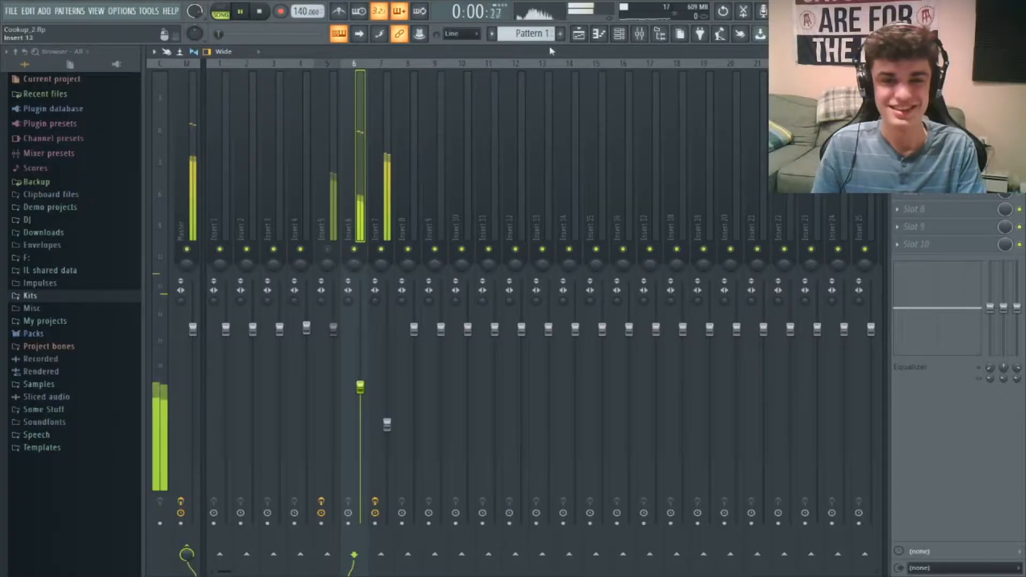
pyautogui.press('F5')
# - Shorten the opening A5 note of the ElectraX #2 melody to just under one beat
pyautogui.doubleClick(356, 133)
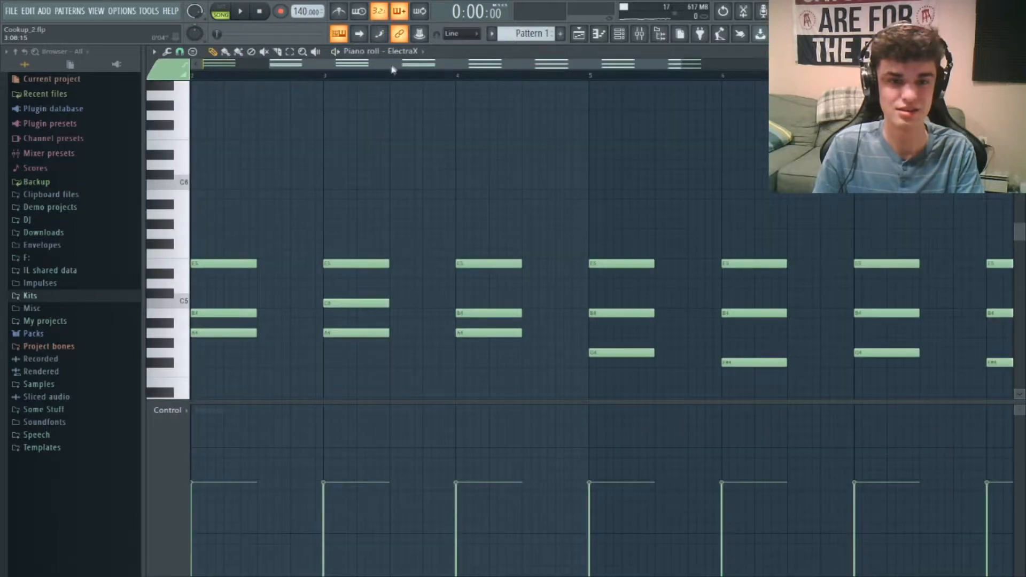
pyautogui.press('space')
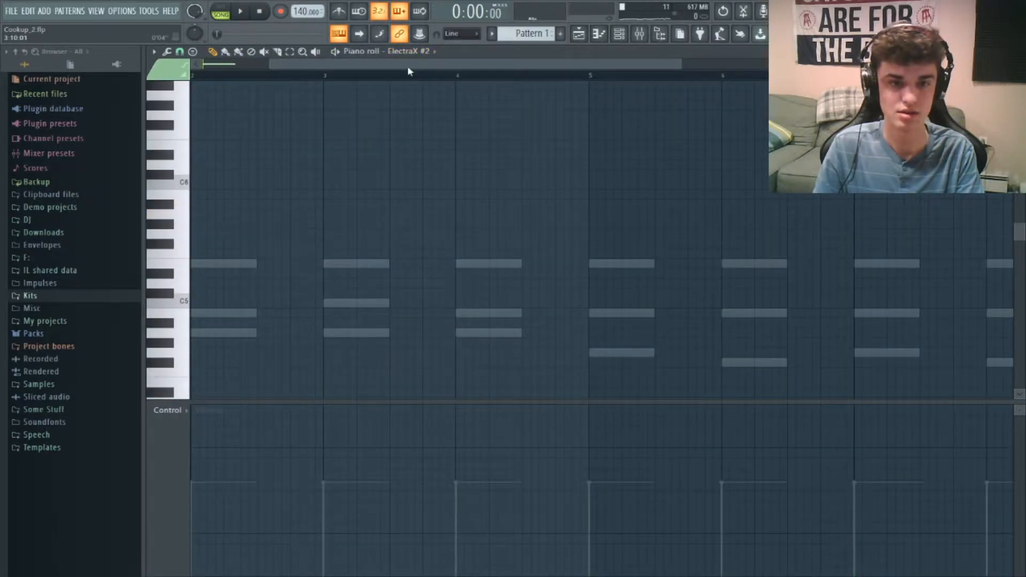
pyautogui.press('space')
pyautogui.click(198, 214)
pyautogui.moveTo(257, 213); pyautogui.dragTo(220, 218)
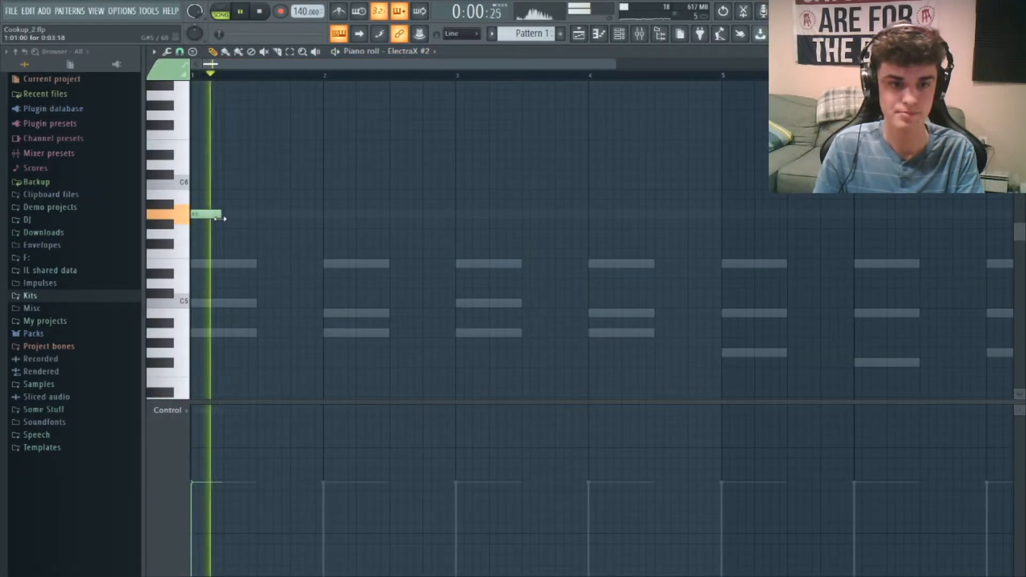
pyautogui.press('space')
# - Add a descending run of short E6, D6, C6 and B5 notes after the opening A5 in bar 1, auditioning it
pyautogui.click(223, 143)
pyautogui.moveTo(254, 144); pyautogui.dragTo(245, 147)
pyautogui.press('space')
pyautogui.click(242, 164)
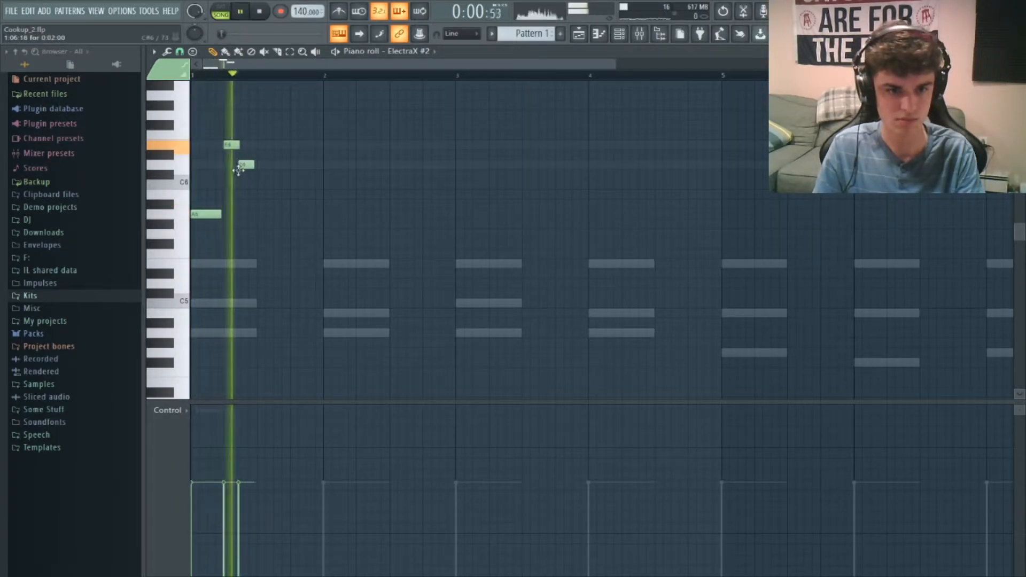
pyautogui.click(257, 184)
pyautogui.press('space')
pyautogui.click(275, 194)
pyautogui.press('space')
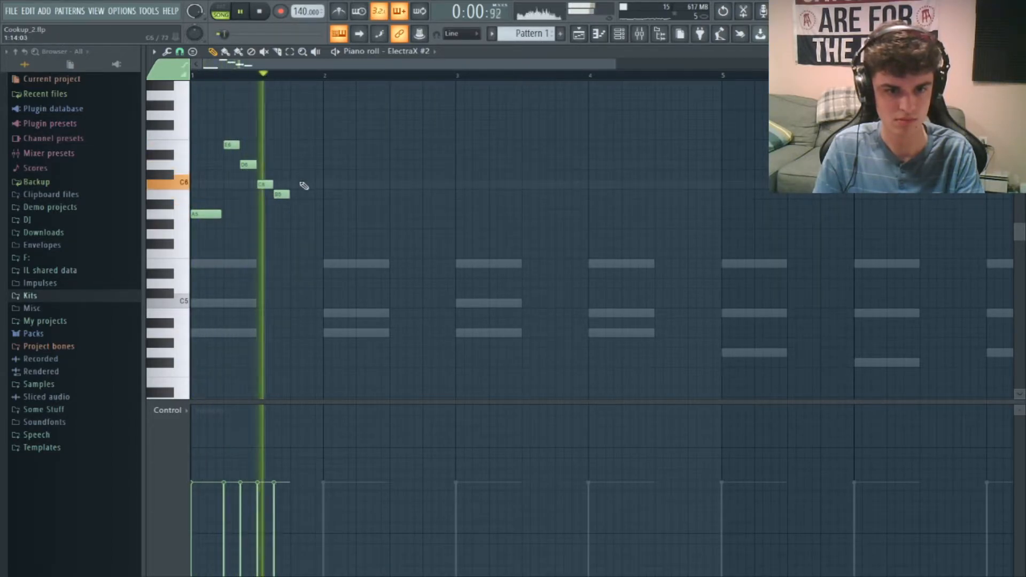
# - Add a longer C6 note at the end of bar 1 and a B5 note at the start of bar 2
pyautogui.click(293, 184)
pyautogui.press('space')
pyautogui.moveTo(325, 203); pyautogui.dragTo(323, 192)
pyautogui.press('space')
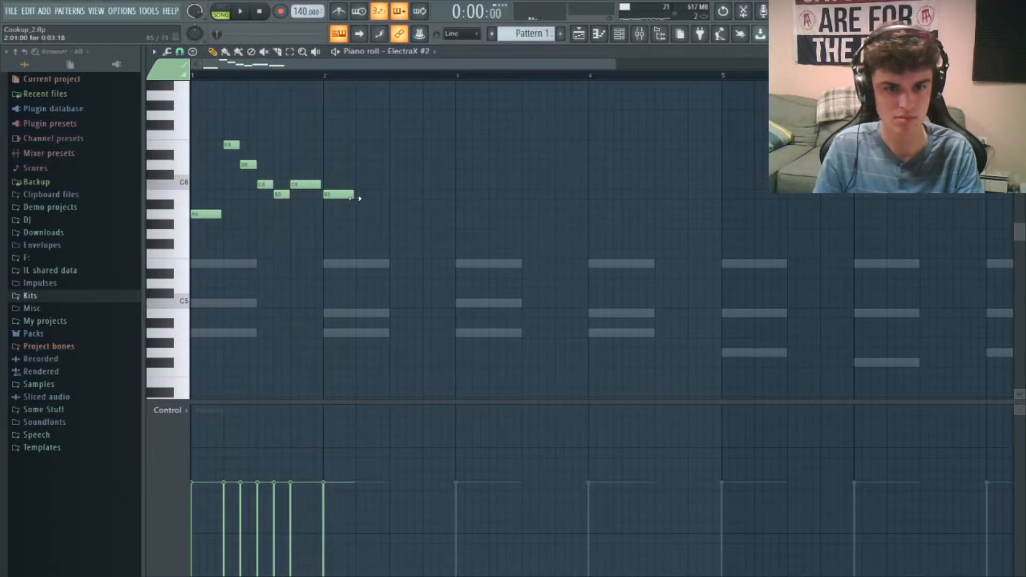
# - Continue the bar 2 melody with short A5, G5, B5 and C6 notes and play it back
pyautogui.click(356, 214)
pyautogui.press('space')
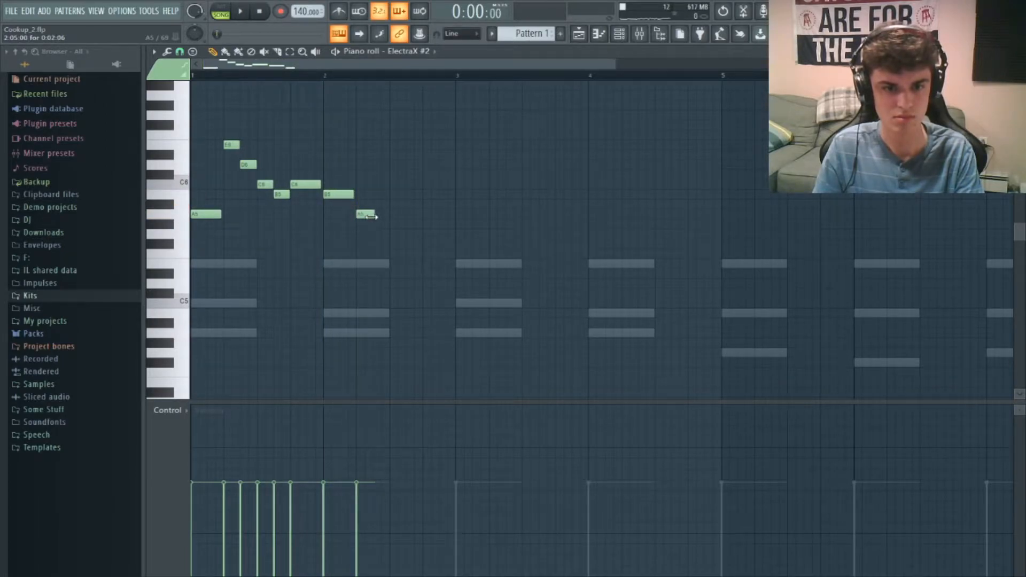
pyautogui.click(373, 232)
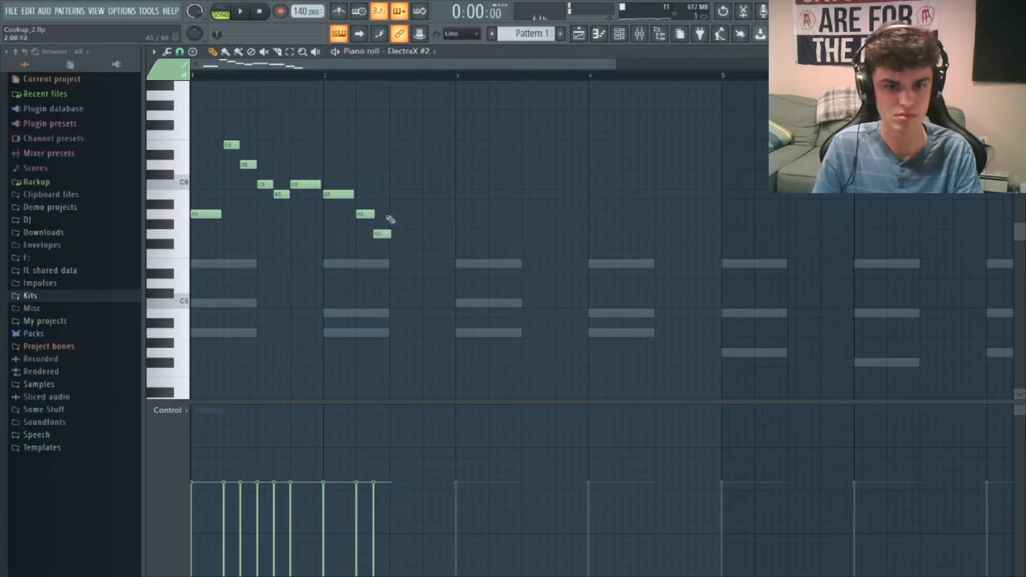
pyautogui.moveTo(390, 214); pyautogui.dragTo(394, 195)
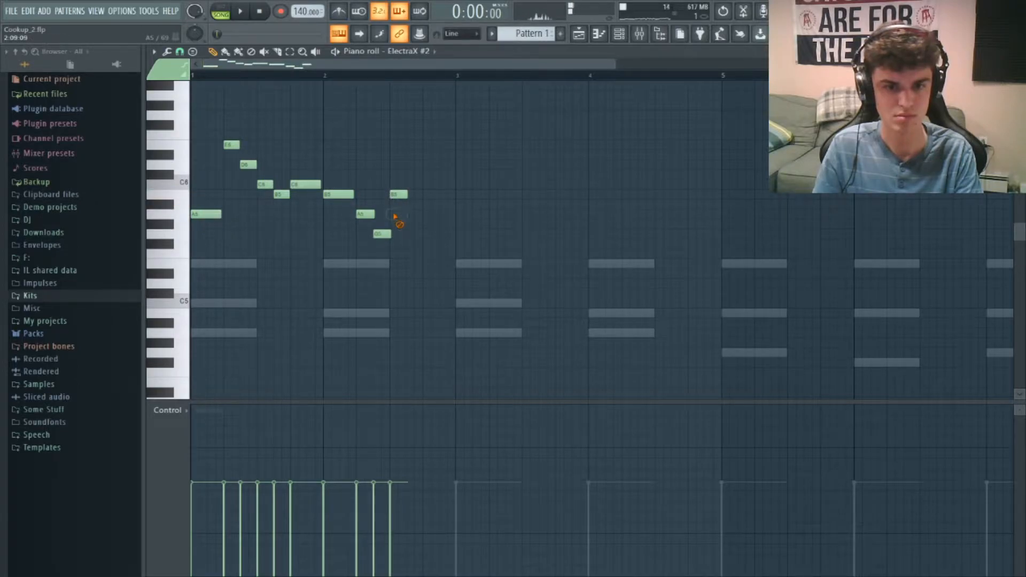
pyautogui.click(424, 185)
pyautogui.press('space')
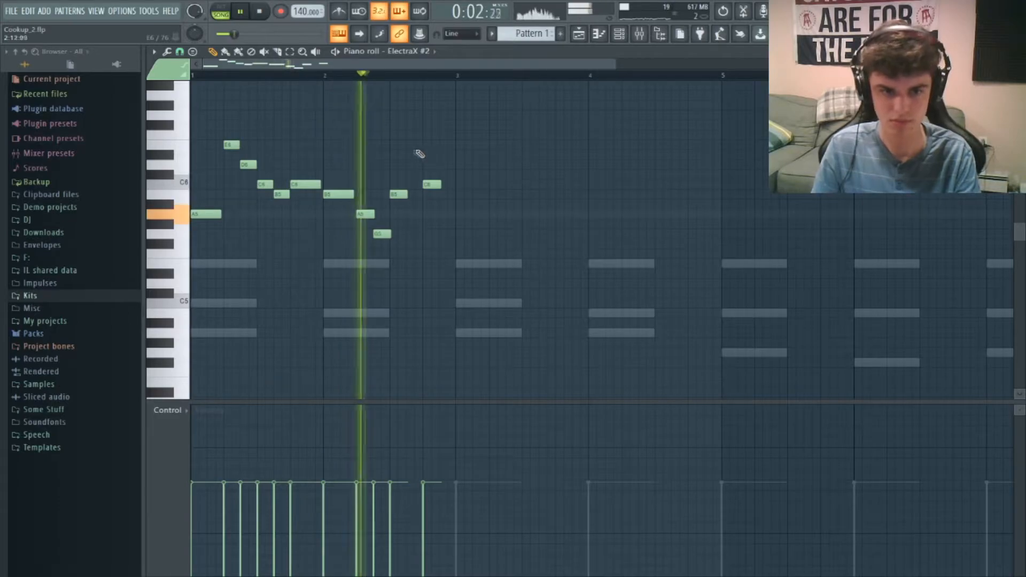
# - Shorten the B5 at the start of bar 2, insert a short G5 right after it and audition the melody
pyautogui.press('space')
pyautogui.click(340, 234)
pyautogui.press('space')
pyautogui.press('space')
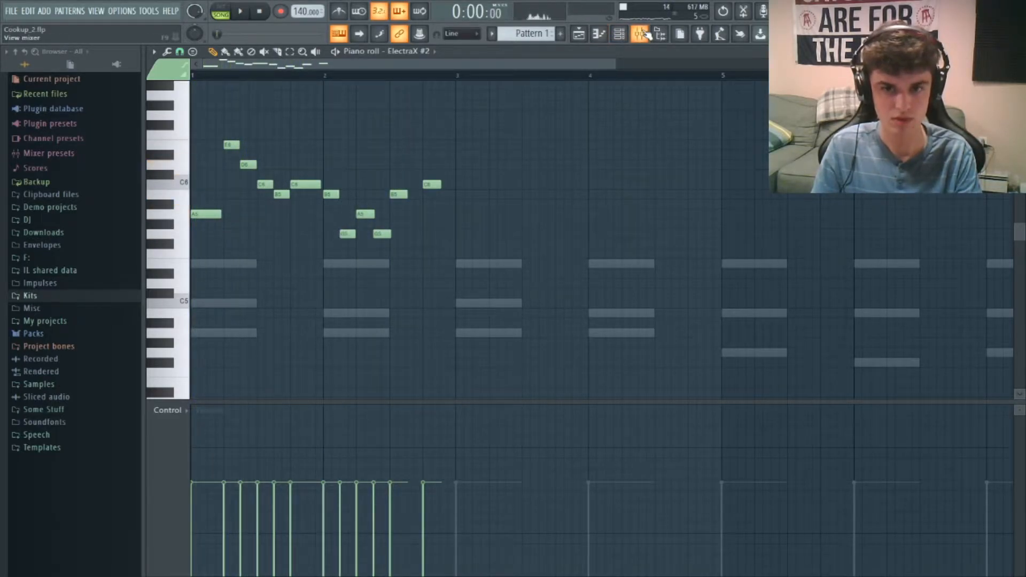
# - Add Fruity Parametric EQ 2 to mixer track 6 with the 20Hz + 18kHz cut preset and a high-pass at about 617 Hz
pyautogui.press('F9')
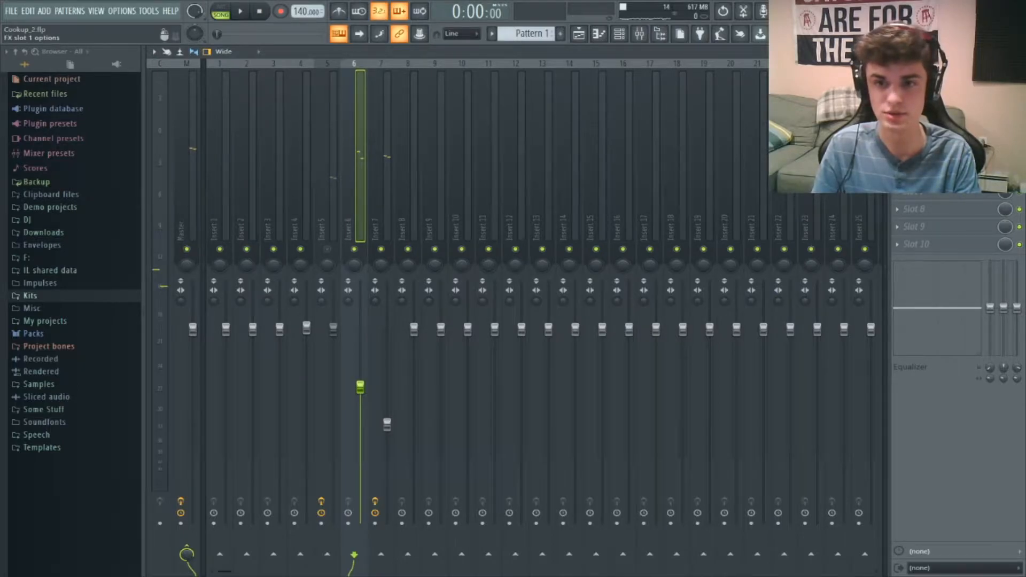
pyautogui.click(600, 142)
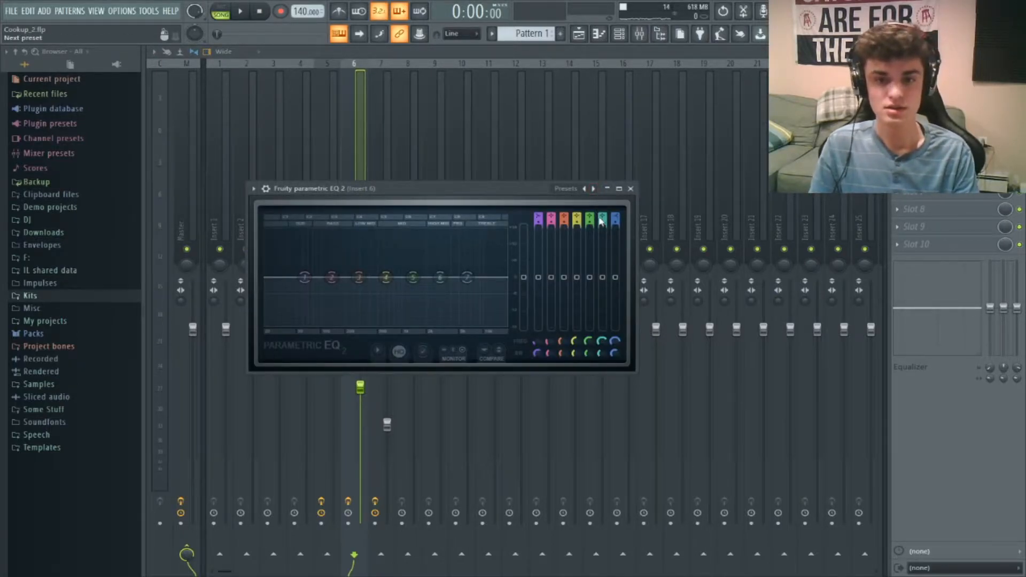
pyautogui.click(593, 189)
pyautogui.moveTo(266, 277); pyautogui.dragTo(384, 277)
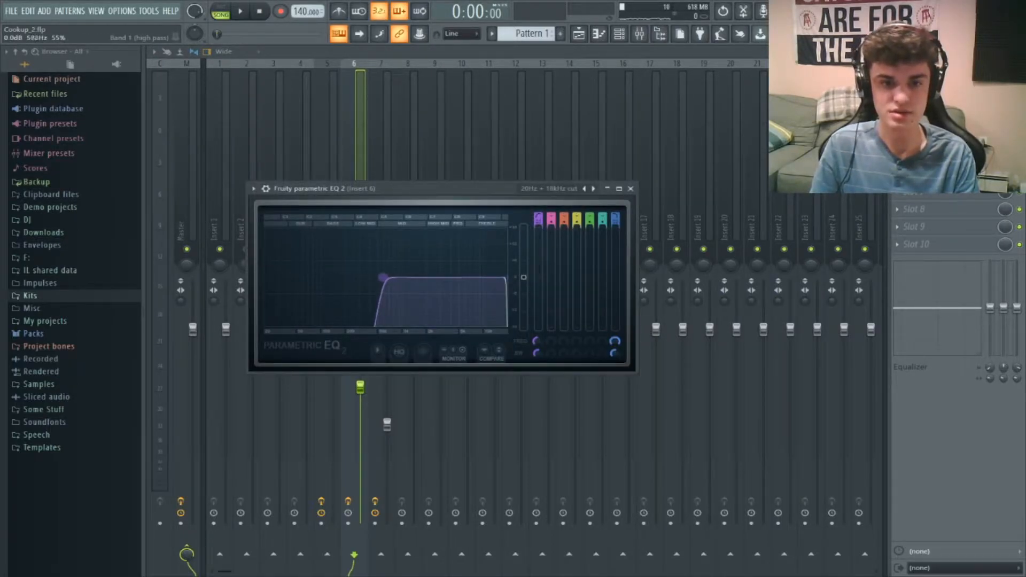
pyautogui.press('space')
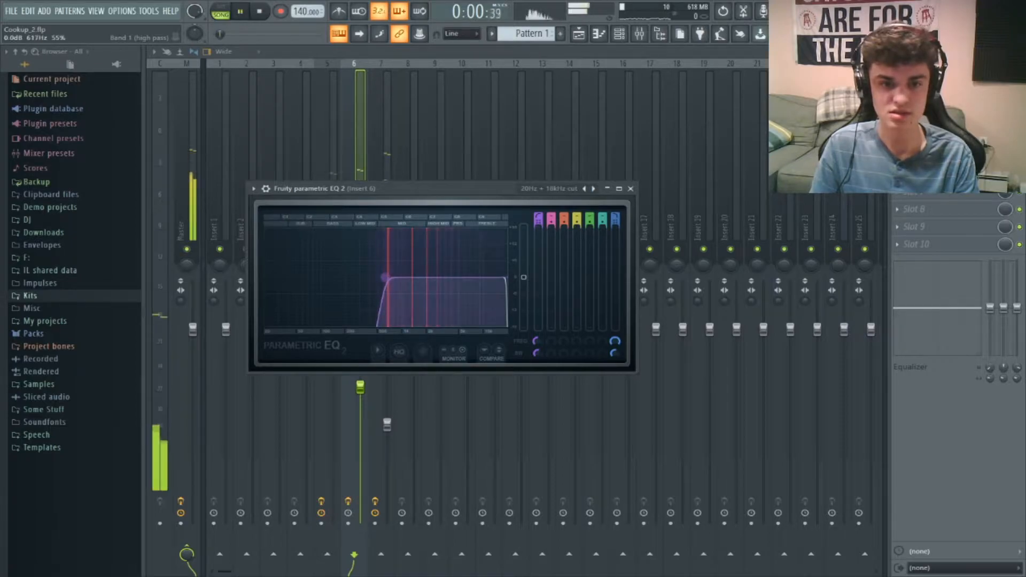
# - Open Pattern 1's piano roll from the playlist and audition the ElectraX #2 melody
pyautogui.click(582, 36)
pyautogui.doubleClick(390, 127)
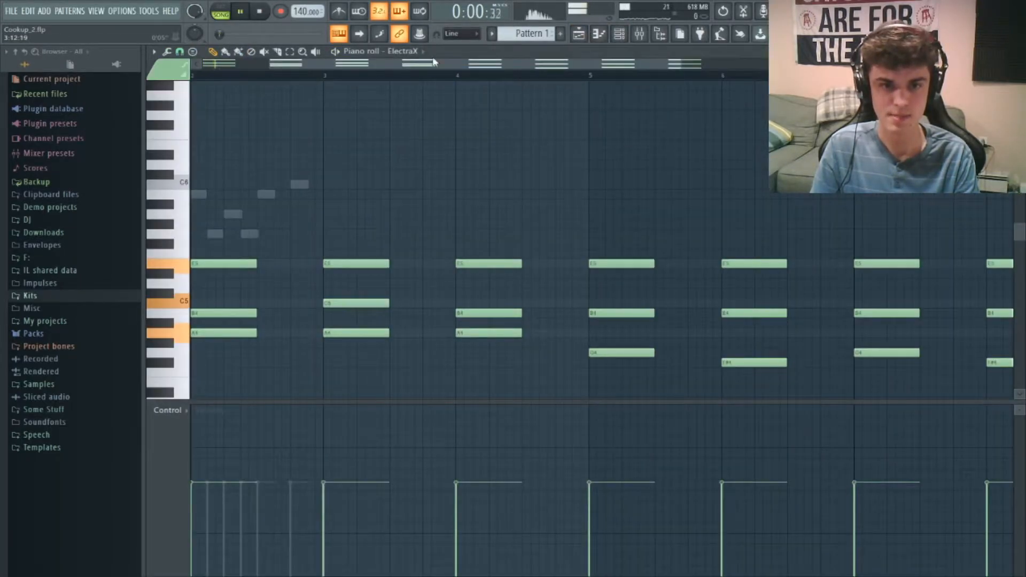
pyautogui.click(426, 153)
pyautogui.moveTo(453, 65); pyautogui.dragTo(57, 92)
pyautogui.press('space')
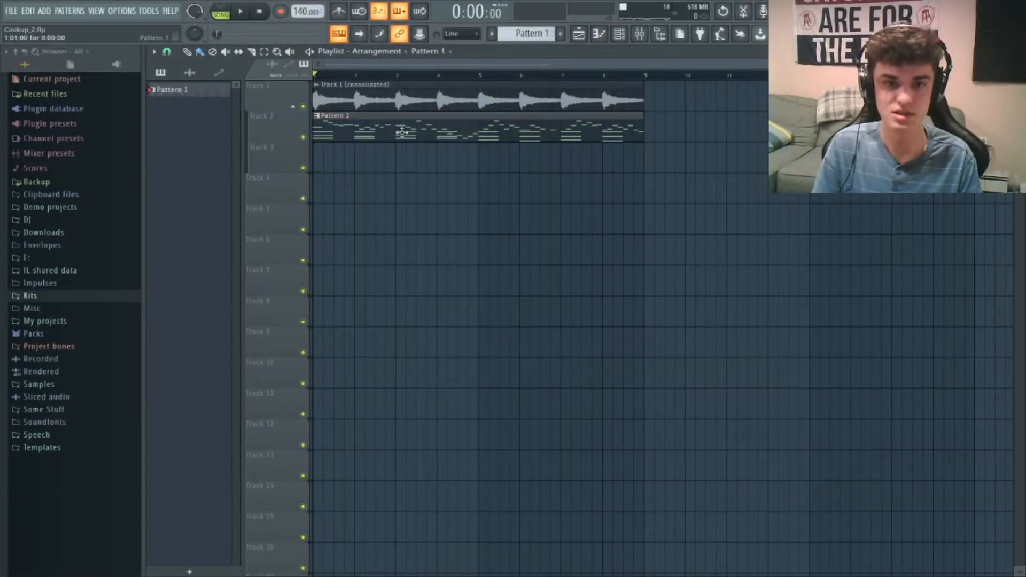
# - Cut all ElectraX #2 melody notes out of Pattern 1 and switch to the empty Pattern 2
pyautogui.doubleClick(354, 122)
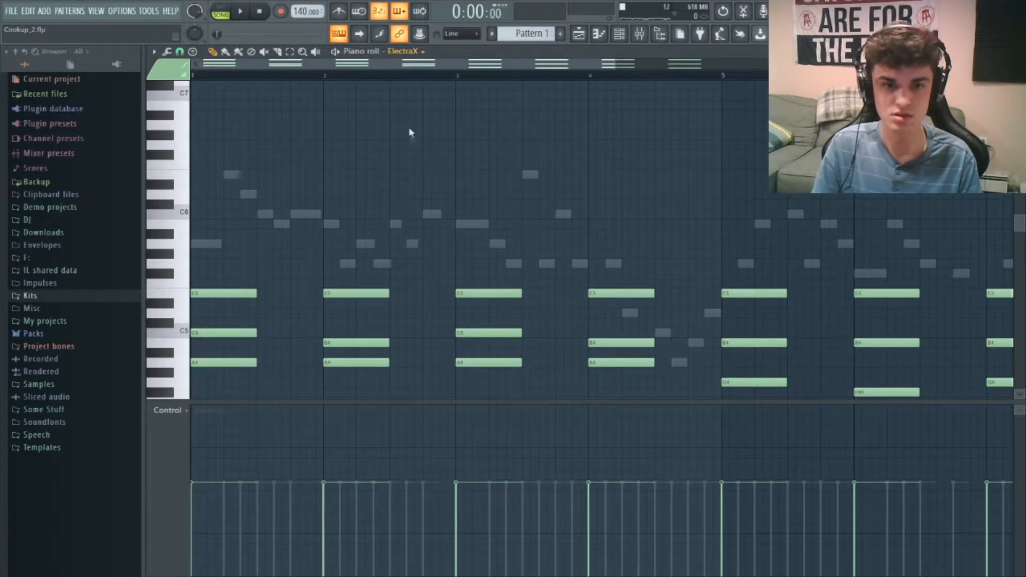
pyautogui.press('Down')
pyautogui.hotkey('ctrl', 'a')
pyautogui.hotkey('ctrl', 'x')
pyautogui.click(579, 33)
pyautogui.scroll(1, 537, 35)
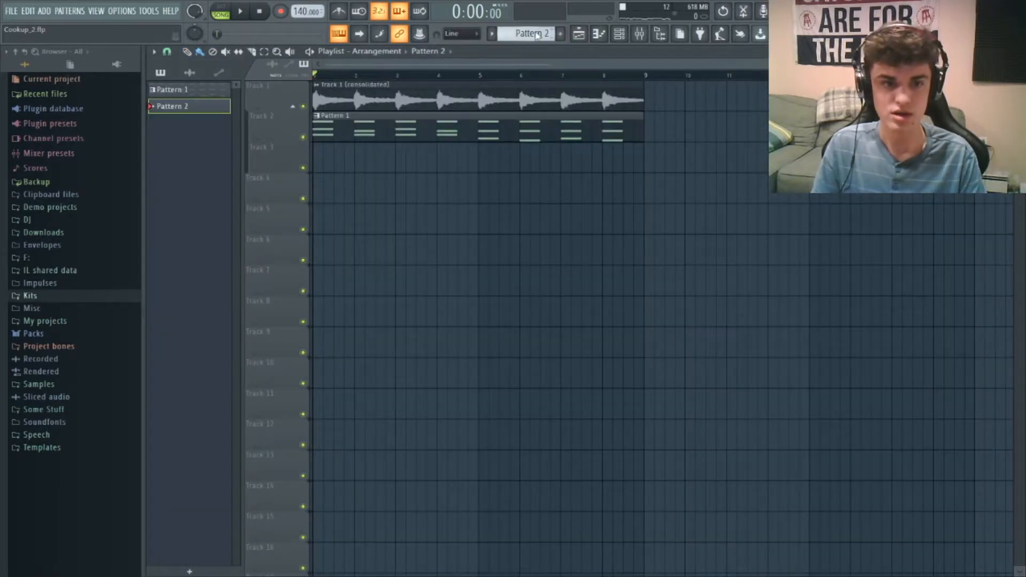
# - Replace the Pattern 1 clip on Track 2 with a Pattern 2 clip and paste the melody into its ElectraX #2 piano roll
pyautogui.click(371, 155)
pyautogui.moveTo(380, 160); pyautogui.dragTo(326, 130)
pyautogui.rightClick(377, 132)
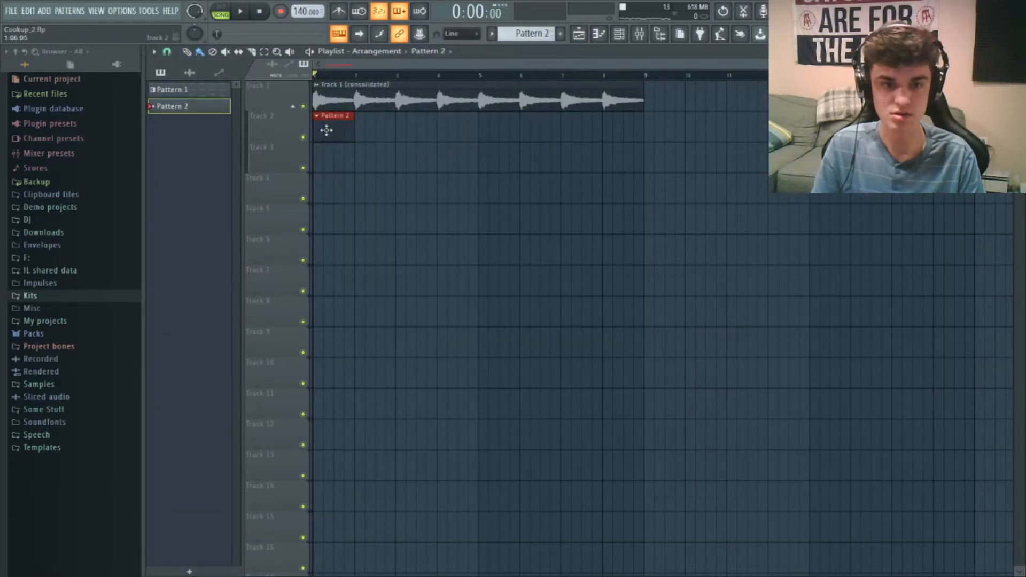
pyautogui.click(598, 34)
pyautogui.hotkey('ctrl', 'v')
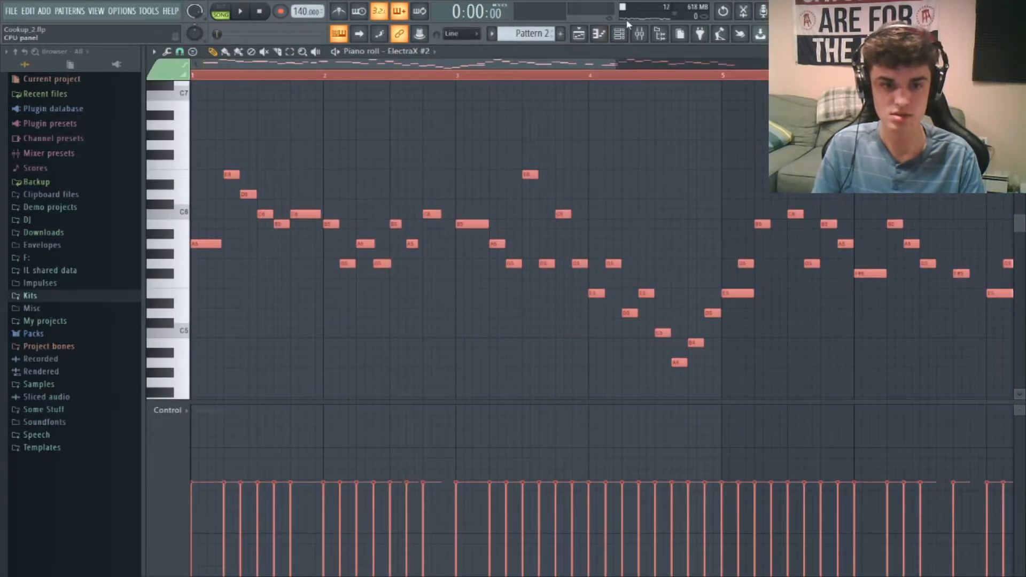
pyautogui.click(651, 36)
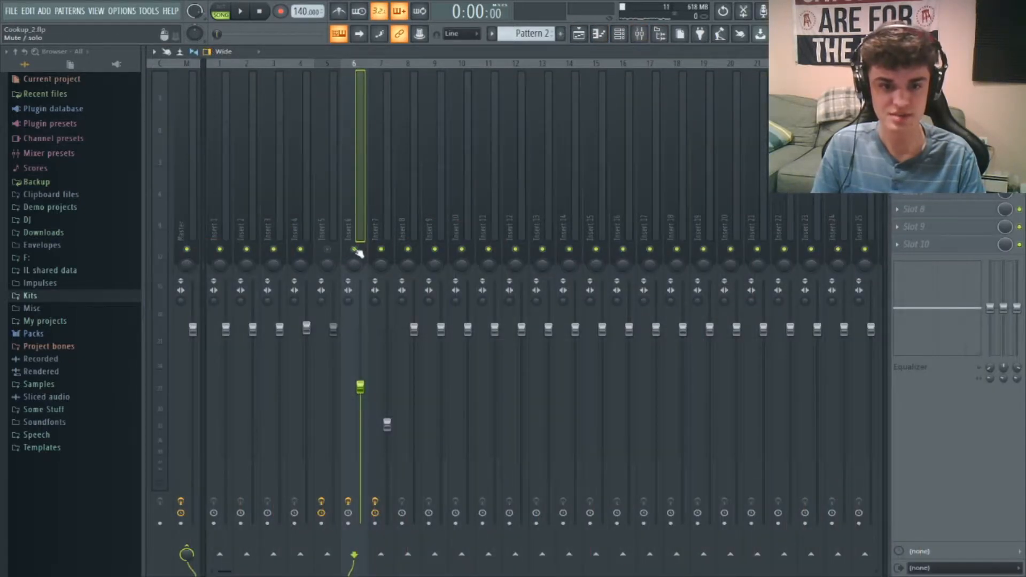
pyautogui.click(587, 40)
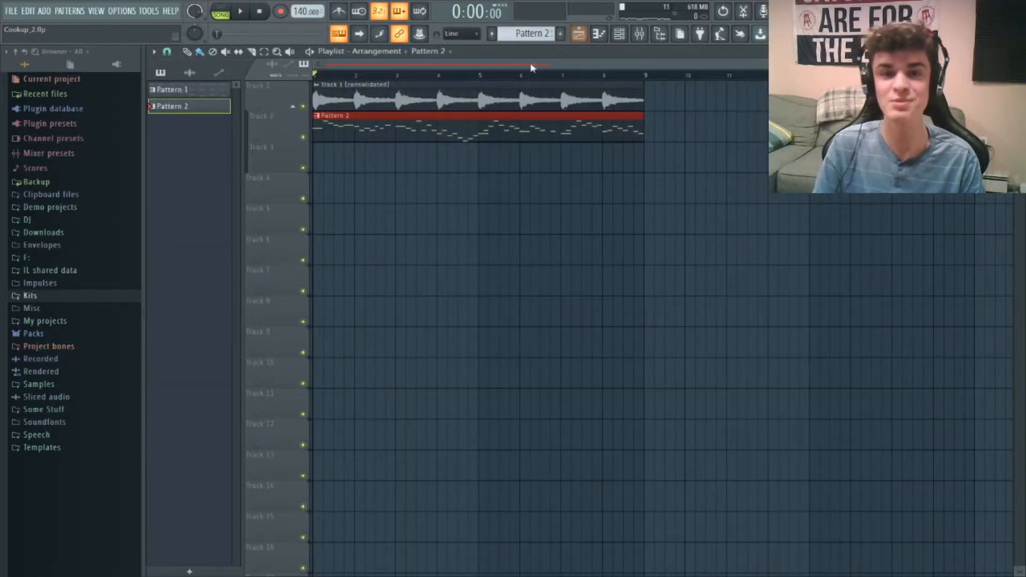
# - Randomize the velocities of all ElectraX #2 melody notes in Pattern 2 slightly and play the result
pyautogui.doubleClick(372, 122)
pyautogui.moveTo(393, 64); pyautogui.dragTo(996, 66)
pyautogui.press('space')
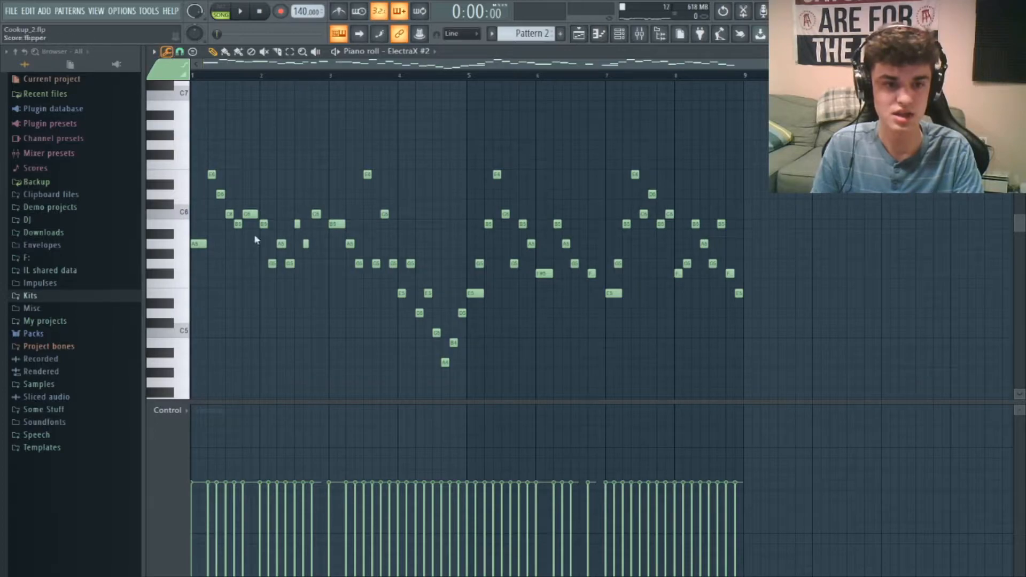
pyautogui.click(218, 245)
pyautogui.moveTo(552, 393)
pyautogui.mouseDown()
pyautogui.moveTo(551, 383)
pyautogui.moveTo(551, 393)
pyautogui.mouseUp()
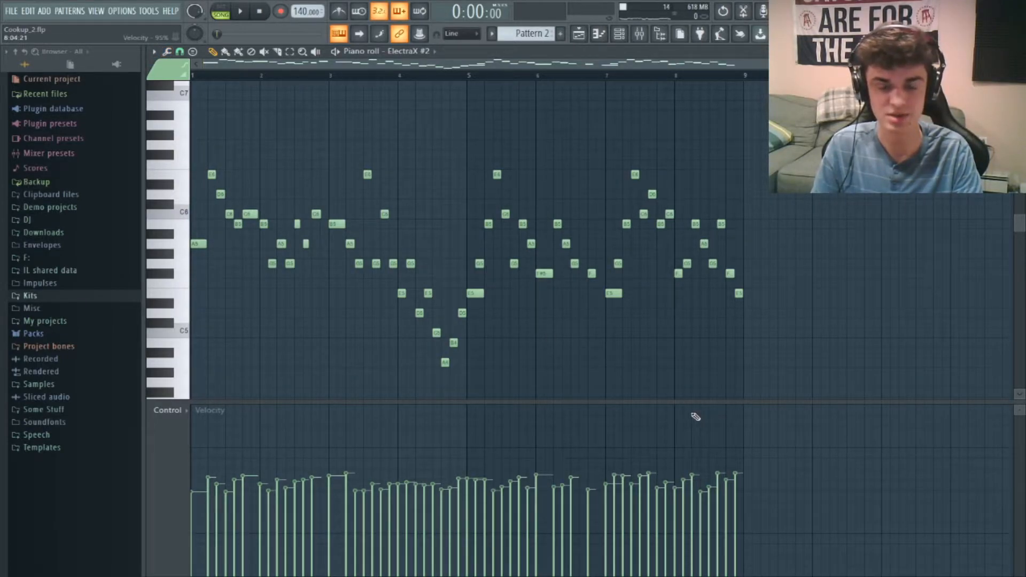
pyautogui.press('space')
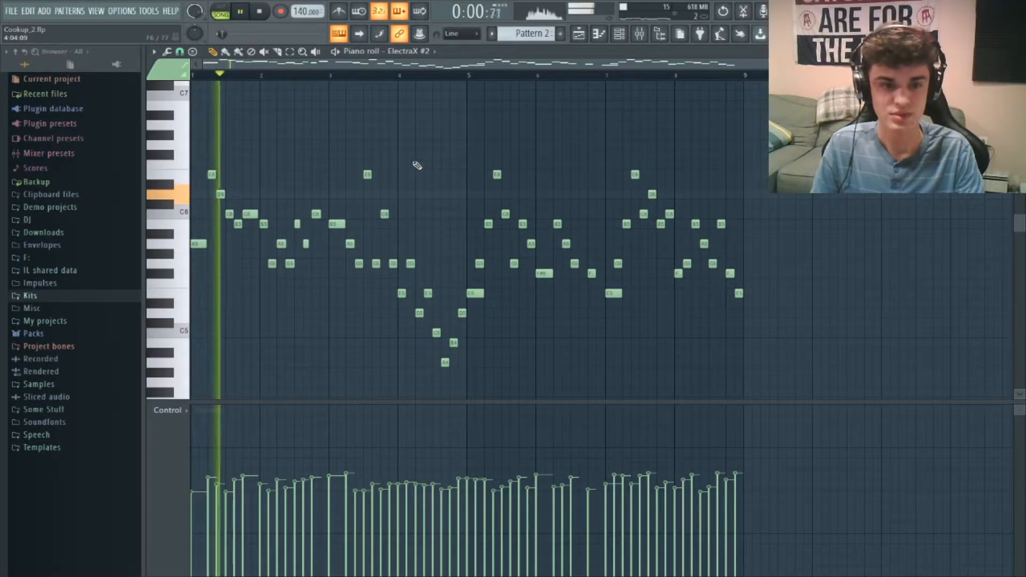
pyautogui.press('space')
# - Lower the Insert 6 fader slightly and load iZotope Vinyl on that mixer track
pyautogui.click(639, 33)
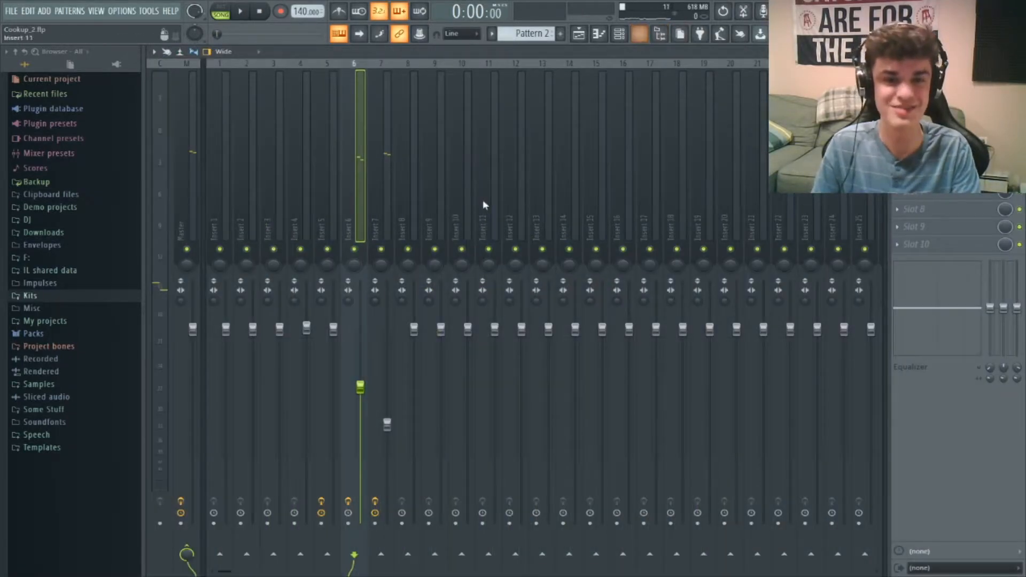
pyautogui.click(374, 232)
pyautogui.moveTo(357, 388); pyautogui.dragTo(357, 397)
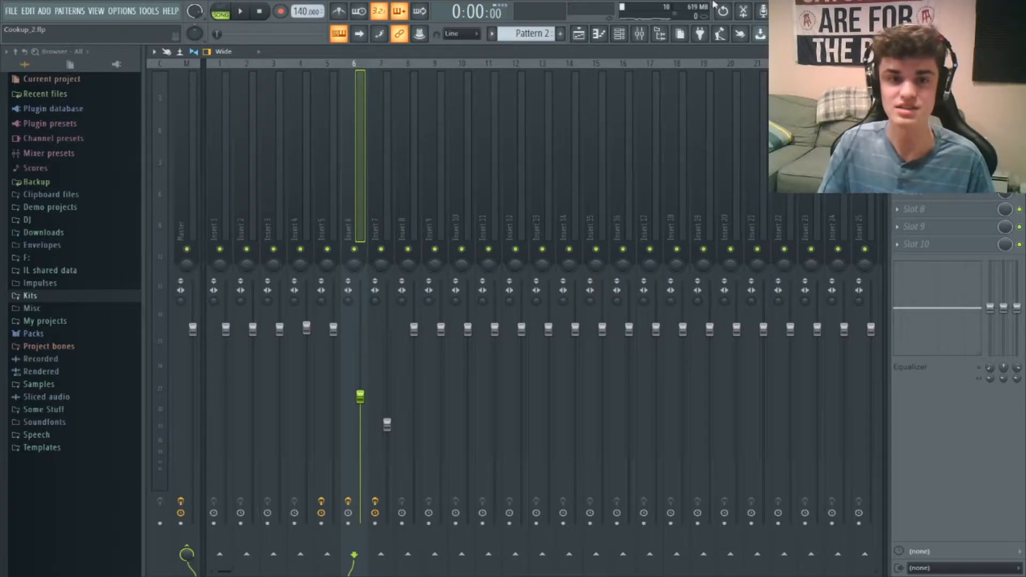
pyautogui.click(432, 54)
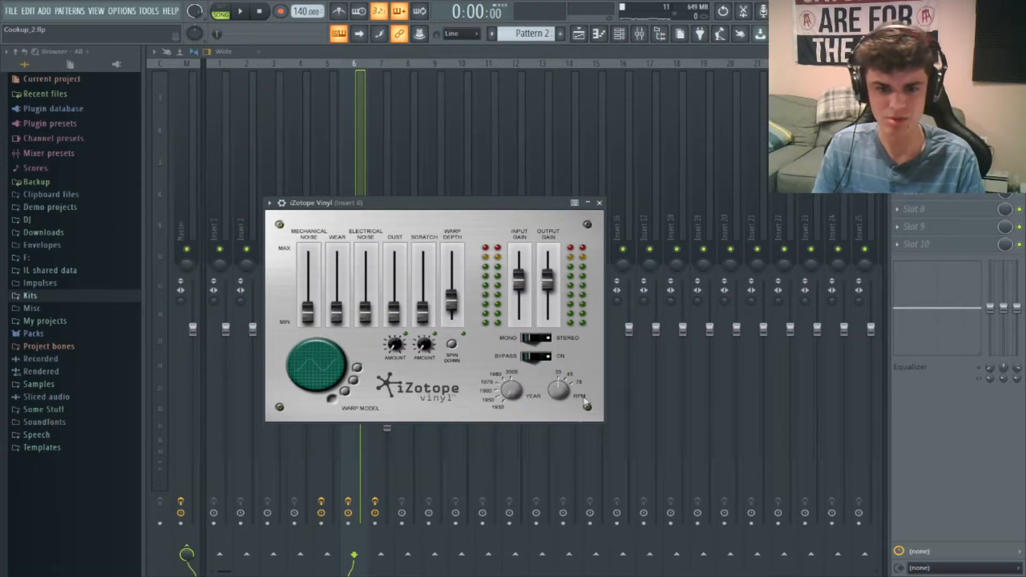
# - Balance the melody and chord levels during playback, setting Insert 7 to about -11.3 dB and Insert 6 slightly lower
pyautogui.click(353, 132)
pyautogui.press('space')
pyautogui.moveTo(362, 398); pyautogui.dragTo(391, 422)
pyautogui.click(362, 430)
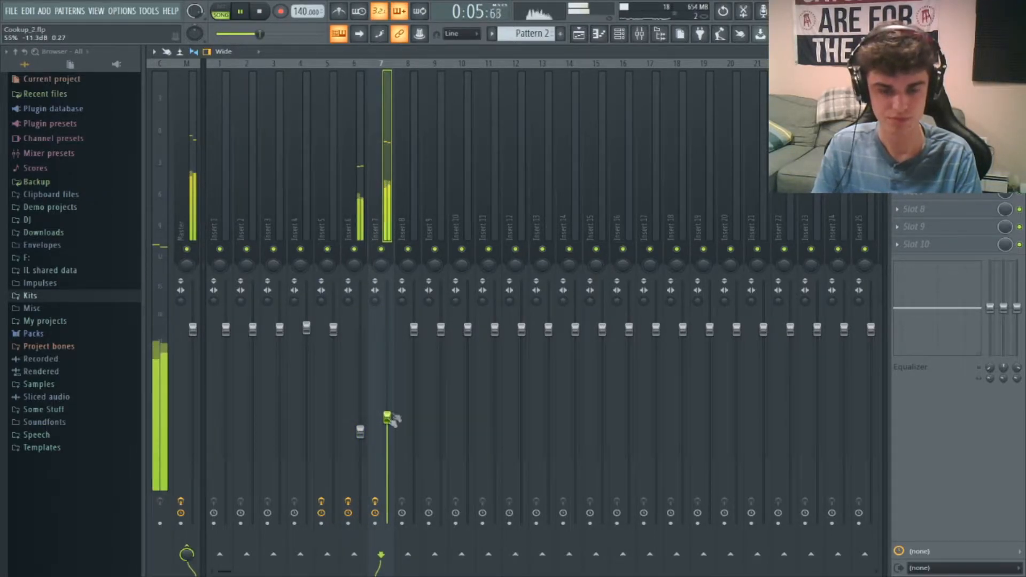
pyautogui.click(363, 159)
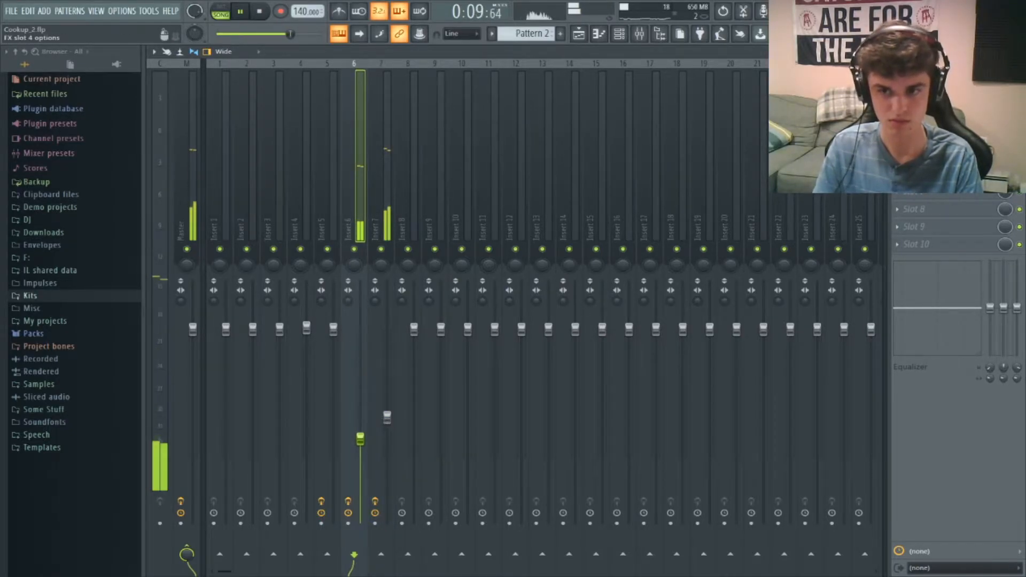
pyautogui.press('space')
# - Move the low-pass band of Insert 6's Fruity Parametric EQ 2 down to about 5260 Hz during playback
pyautogui.click(924, 86)
pyautogui.moveTo(501, 273); pyautogui.dragTo(462, 282)
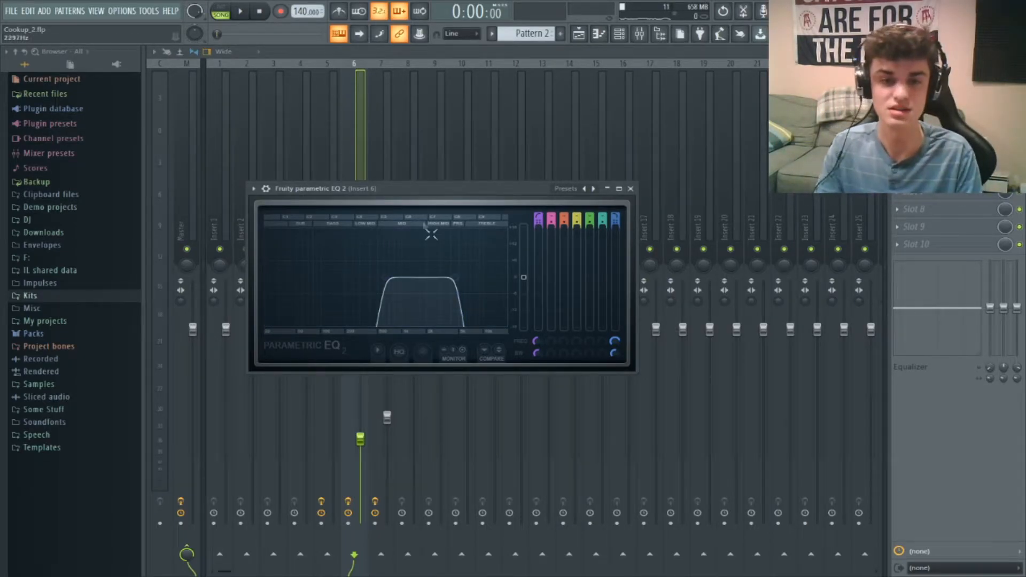
pyautogui.press('space')
pyautogui.moveTo(455, 278); pyautogui.dragTo(460, 277)
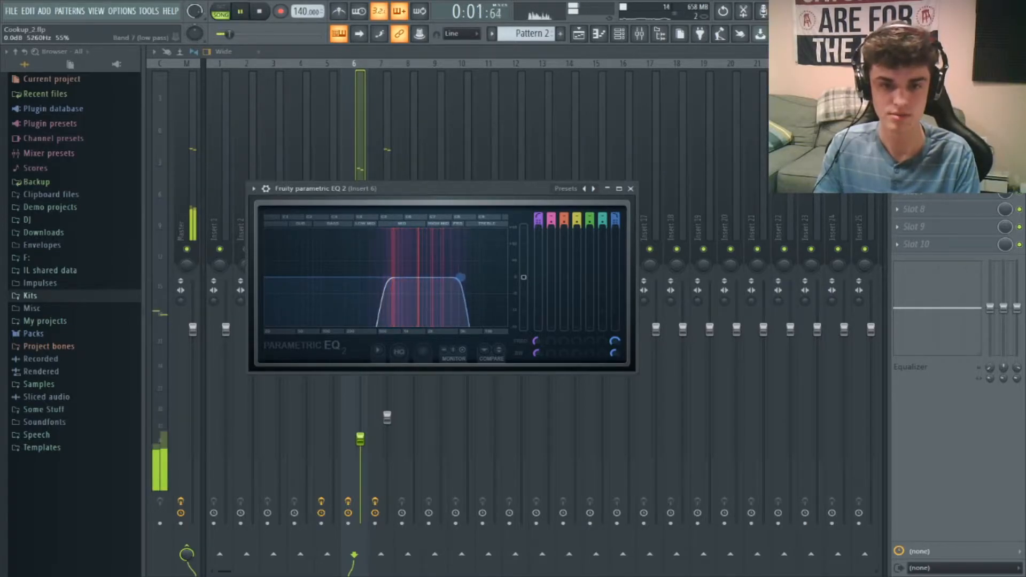
# - Lower the Insert 7 fader and raise the Insert 6 fader until both sit at nearly the same level
pyautogui.click(367, 147)
pyautogui.moveTo(387, 417); pyautogui.dragTo(360, 427)
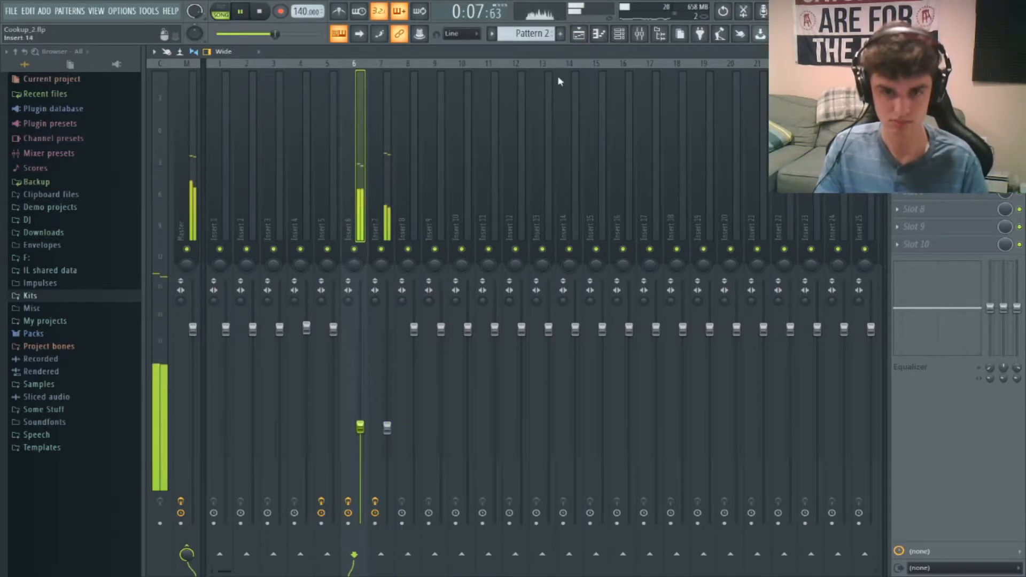
pyautogui.press('space')
# - Place a Pattern 3 clip at the start of Track 3 and open the Omnisphere channel's piano roll
pyautogui.click(580, 34)
pyautogui.scroll(1, 511, 34)
pyautogui.click(431, 161)
pyautogui.moveTo(431, 161); pyautogui.dragTo(201, 176)
pyautogui.click(619, 34)
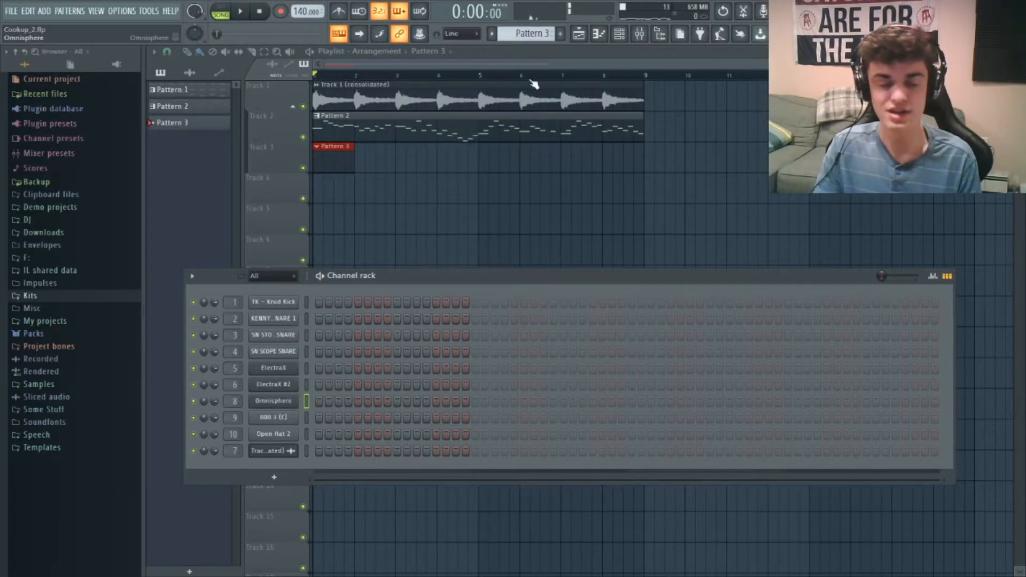
pyautogui.press('F7')
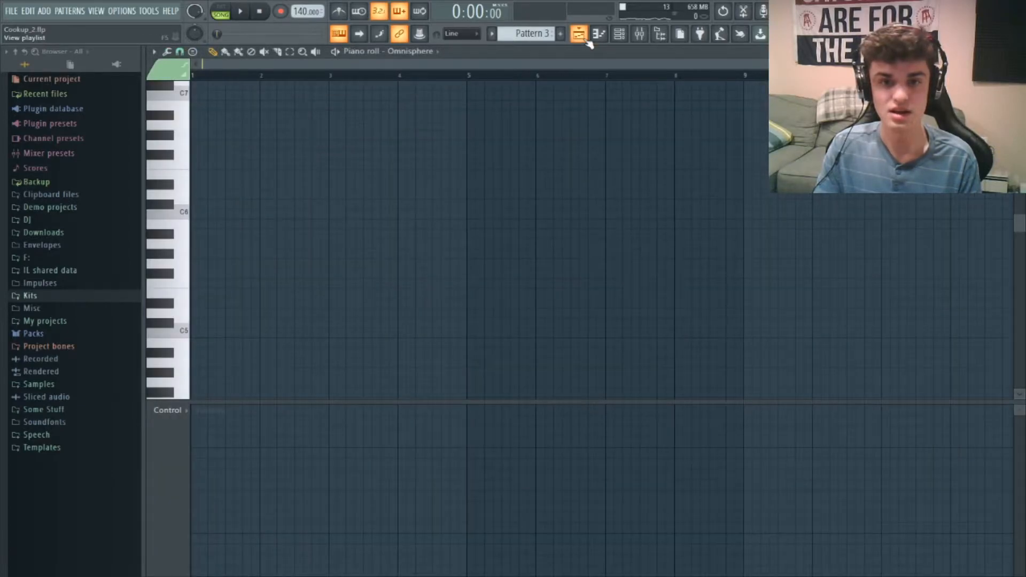
# - Compare the ElectraX and Omnisphere sounds by alternately selecting their channels and playing notes
pyautogui.click(619, 34)
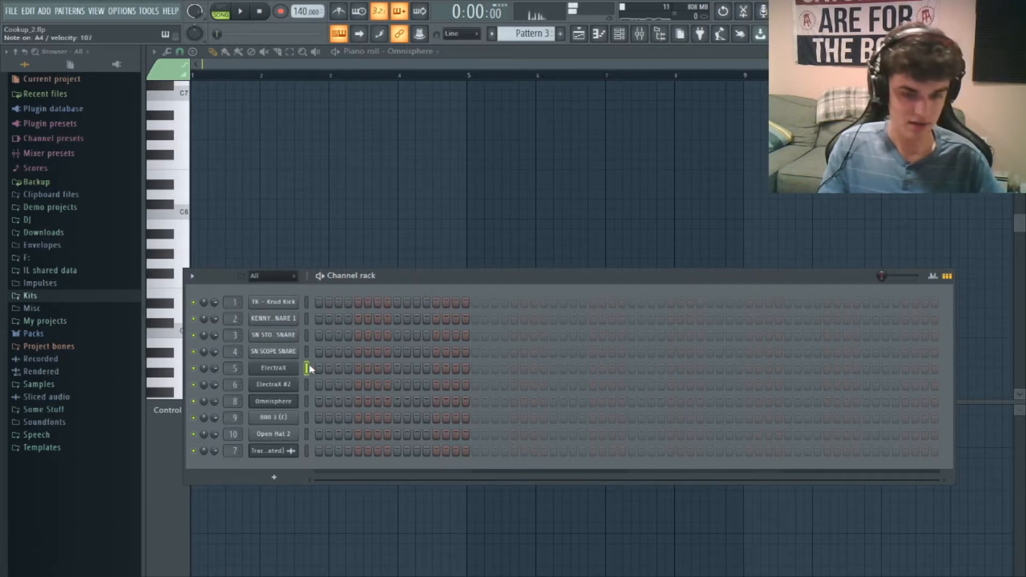
pyautogui.click(306, 402)
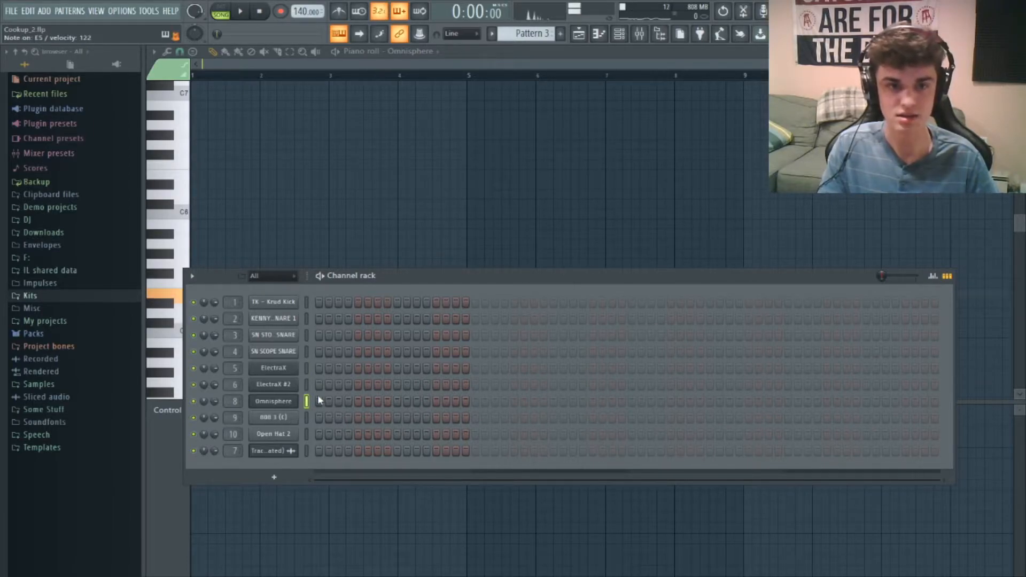
pyautogui.click(307, 368)
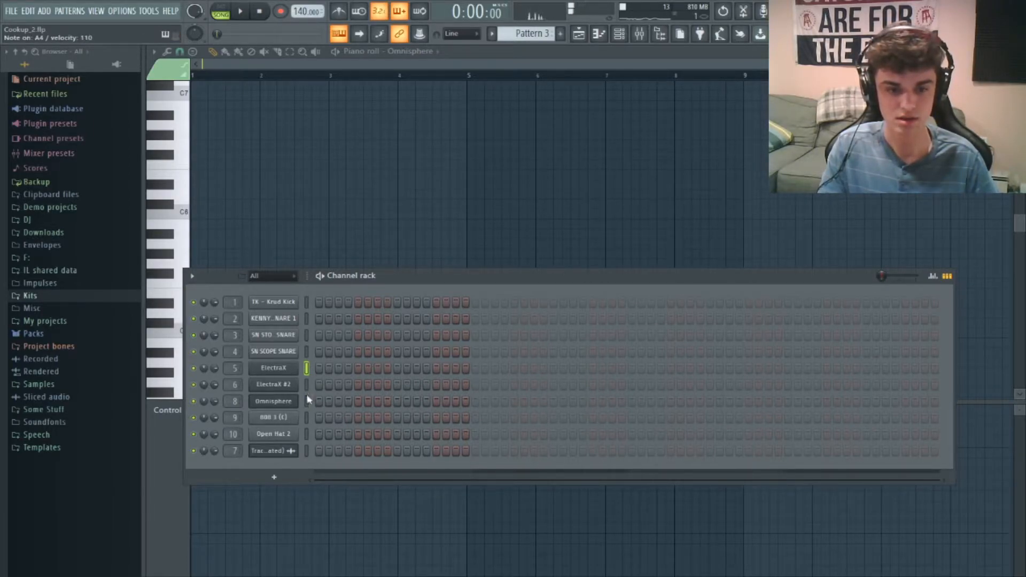
pyautogui.click(307, 368)
pyautogui.click(307, 401)
pyautogui.press('F6')
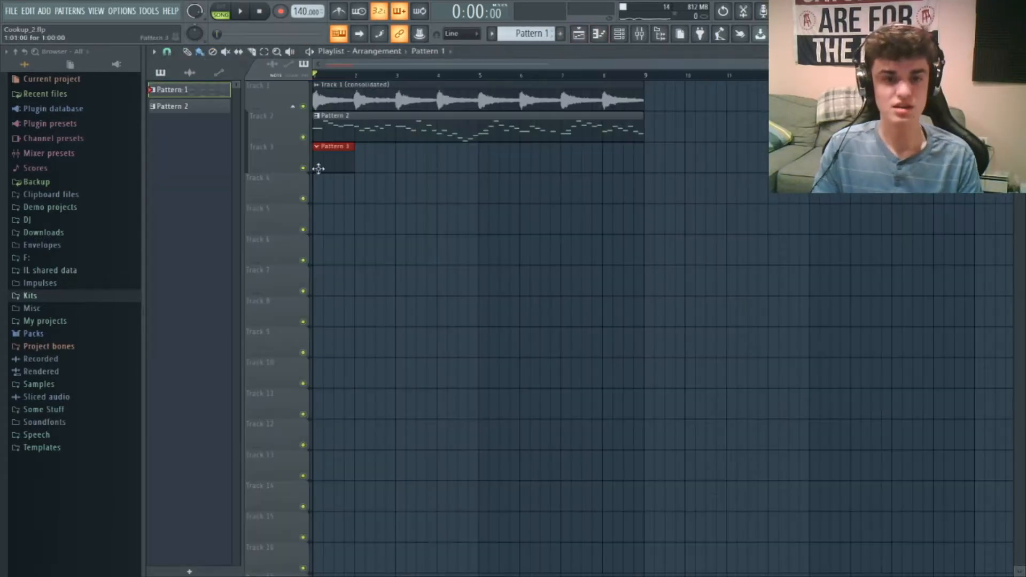
# - Paste the eight-bar chord progression into the Omnisphere piano roll of Pattern 3
pyautogui.click(600, 34)
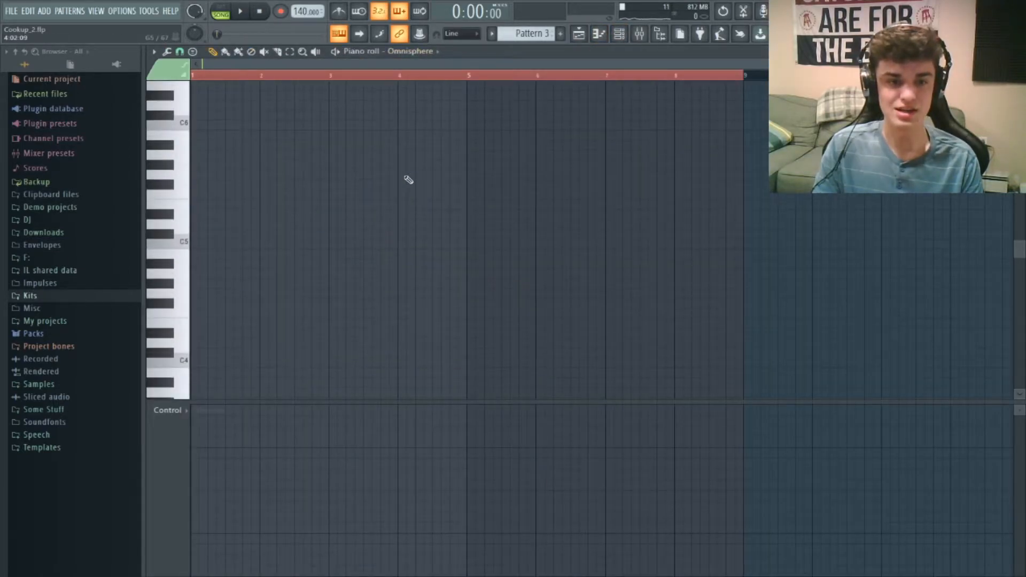
pyautogui.hotkey('ctrl', 'v')
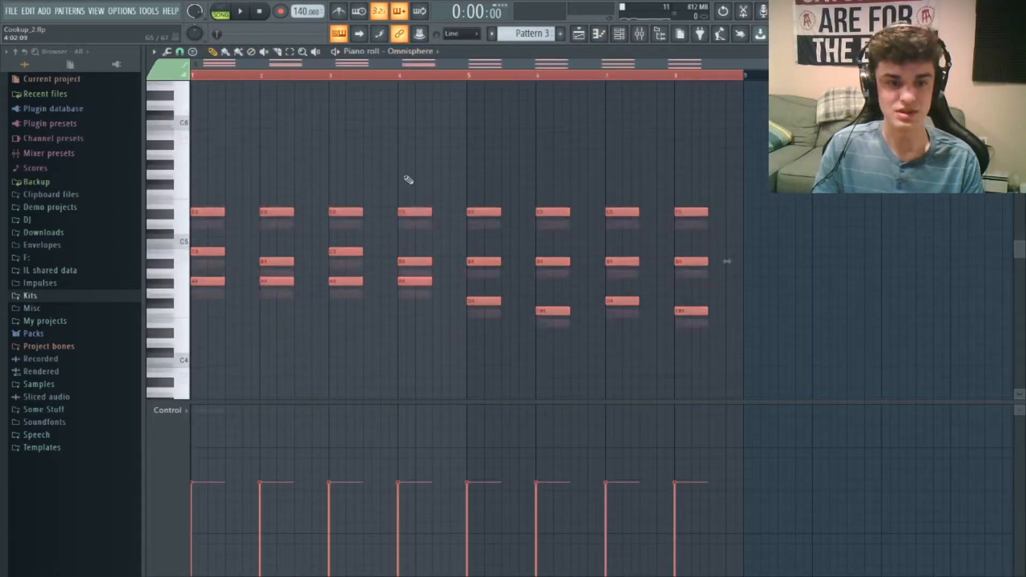
pyautogui.scroll(-2, 255, 278)
pyautogui.rightClick(253, 268)
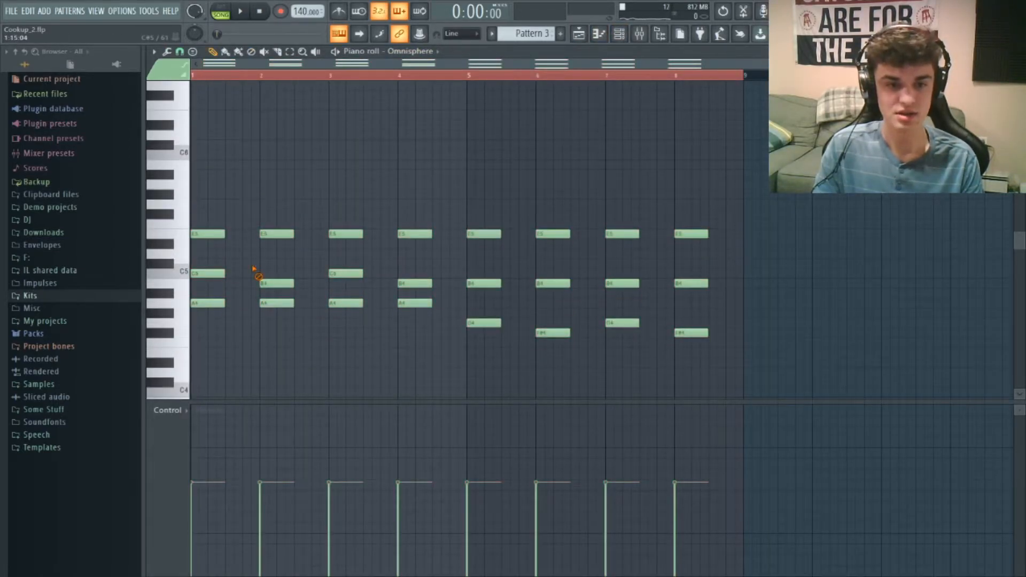
# - Transpose all the Omnisphere chord notes up seven semitones
pyautogui.hotkey('ctrl', 'a')
pyautogui.press('Up')
pyautogui.press('Up')
pyautogui.press('Up')
pyautogui.press('Up')
pyautogui.press('Up')
pyautogui.press('Up')
pyautogui.press('Up')
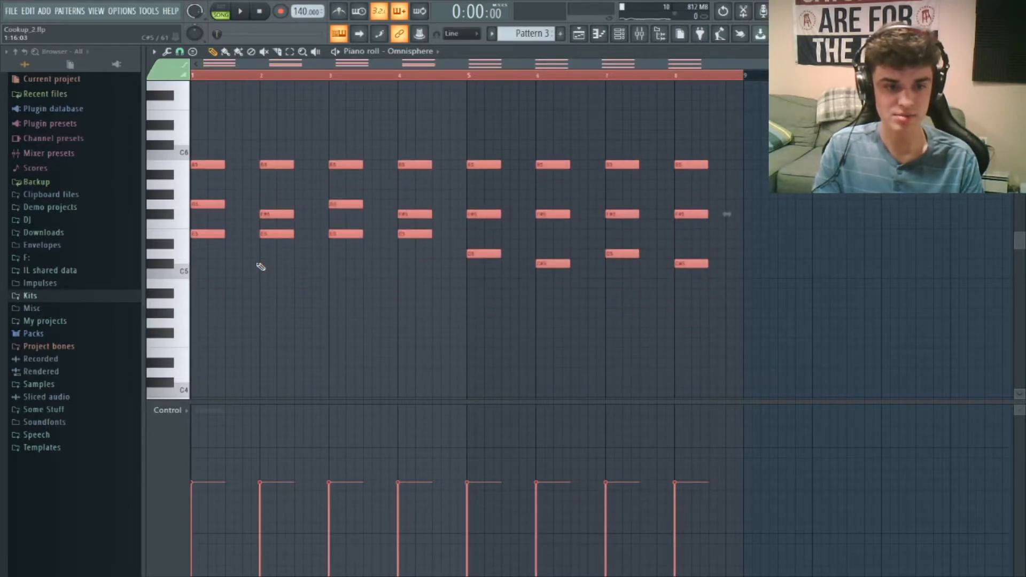
# - Delete the middle G5 notes in bars 1 and 3 and the F#5 notes in bars 5 to 8
pyautogui.rightClick(246, 204)
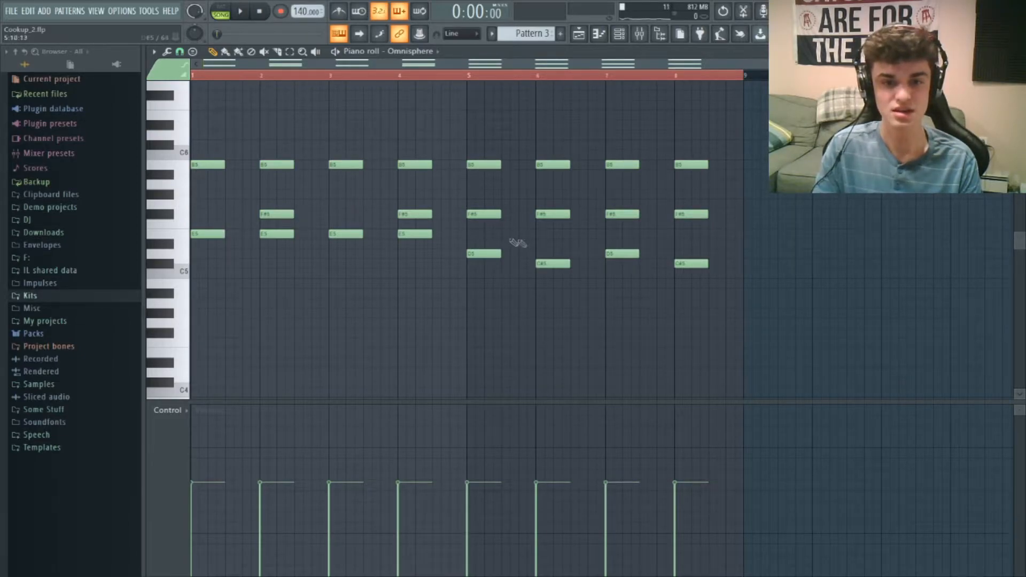
pyautogui.rightClick(483, 214)
pyautogui.rightClick(553, 214)
pyautogui.rightClick(622, 214)
pyautogui.rightClick(691, 214)
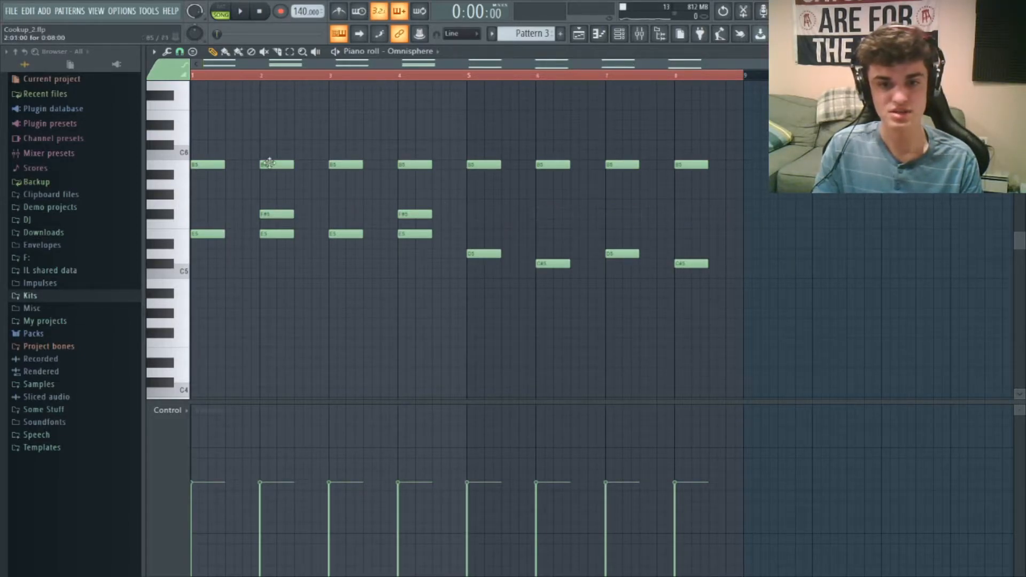
# - Extend all the Omnisphere notes to a full bar each so they connect, and clear the selection
pyautogui.hotkey('ctrl', 'a')
pyautogui.moveTo(433, 166); pyautogui.dragTo(467, 172)
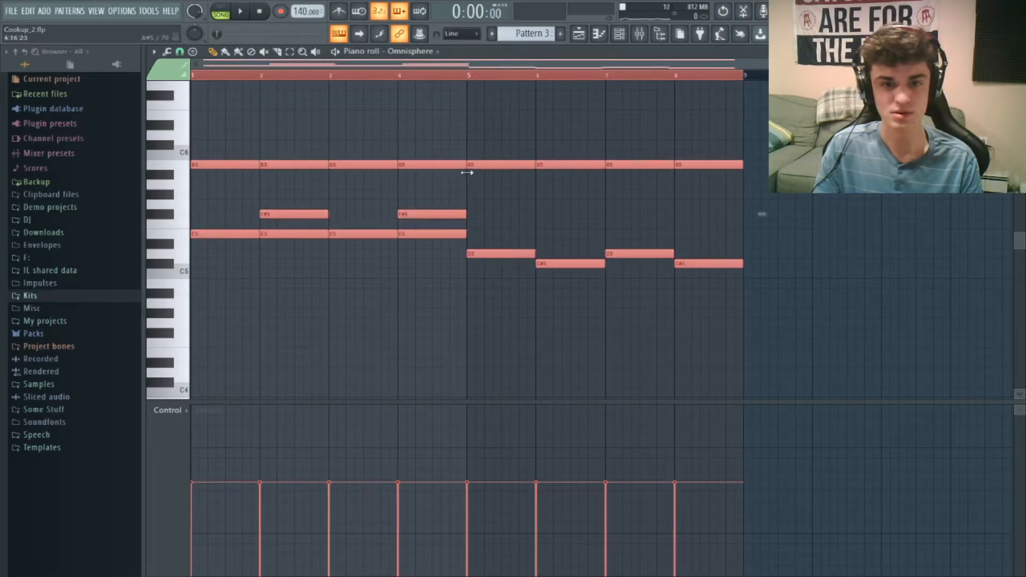
pyautogui.hotkey('ctrl', 'd')
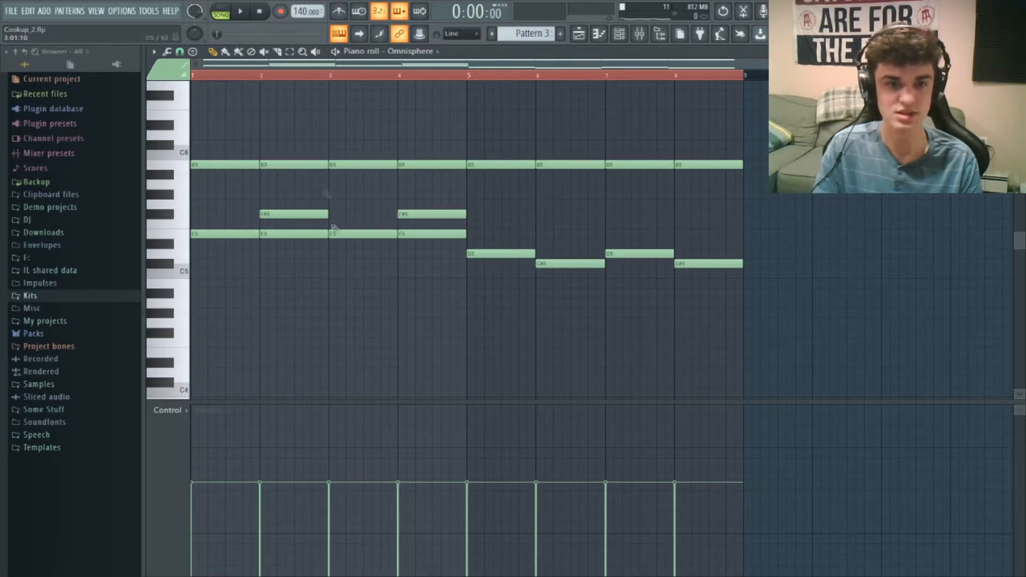
# - Lower the Insert 8 fader slightly during playback and add Fruity Parametric EQ 2 to that track
pyautogui.click(640, 33)
pyautogui.press('space')
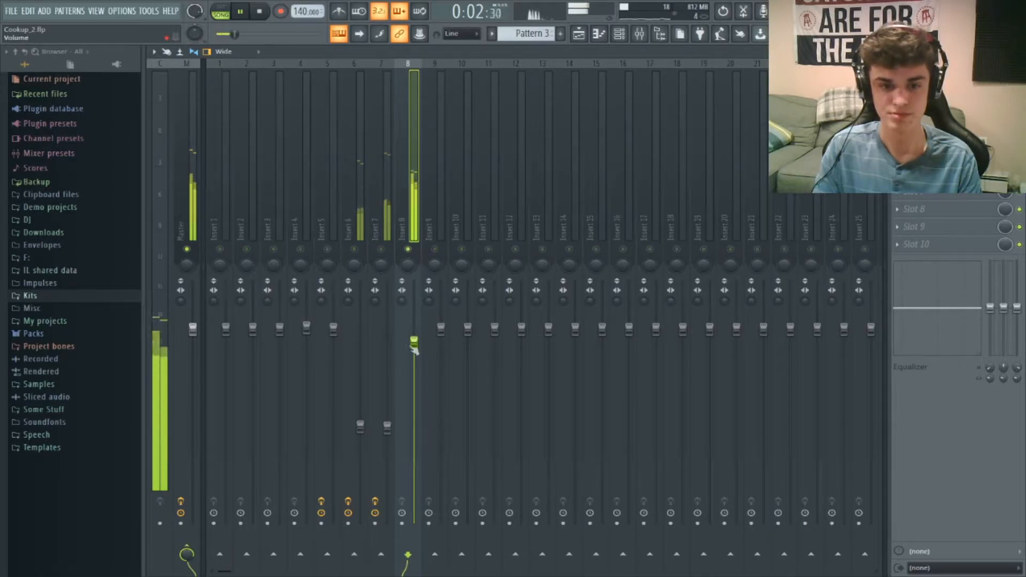
pyautogui.click(833, 99)
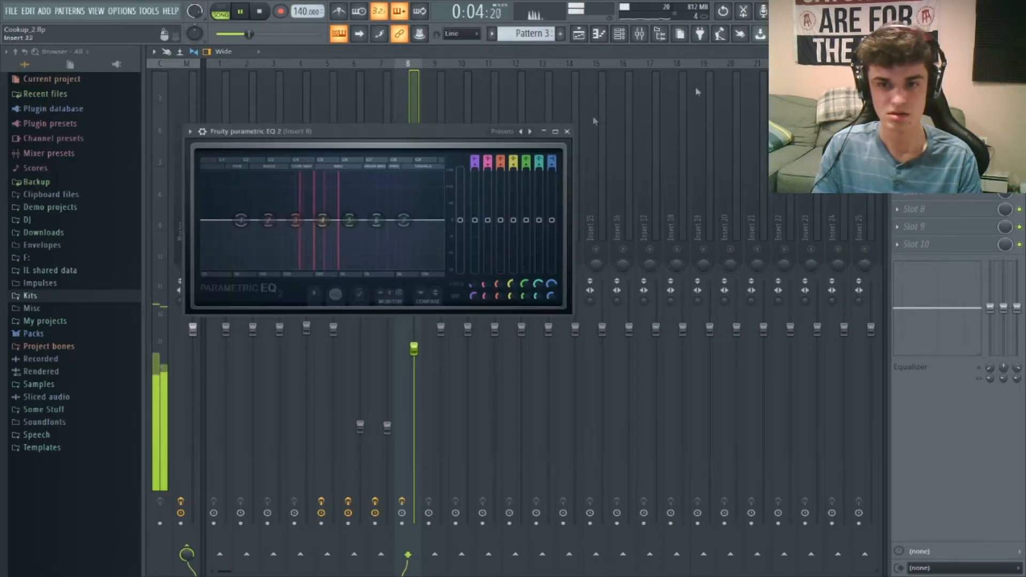
# - Move the low-cut band of the Insert 8 EQ up in frequency and lower the Insert 8 fader further
pyautogui.click(529, 131)
pyautogui.moveTo(207, 220); pyautogui.dragTo(309, 220)
pyautogui.click(398, 104)
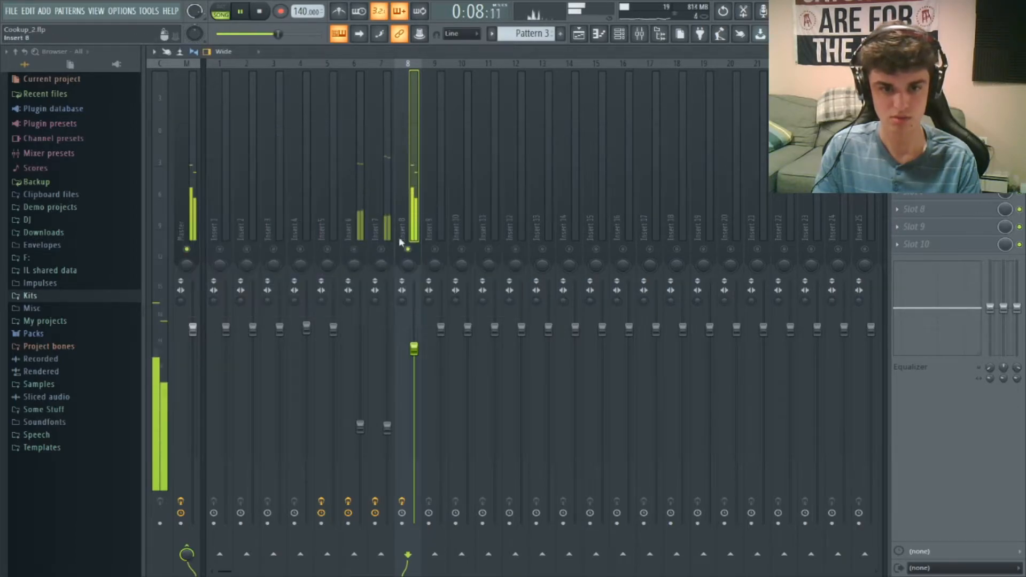
pyautogui.moveTo(414, 348); pyautogui.dragTo(414, 353)
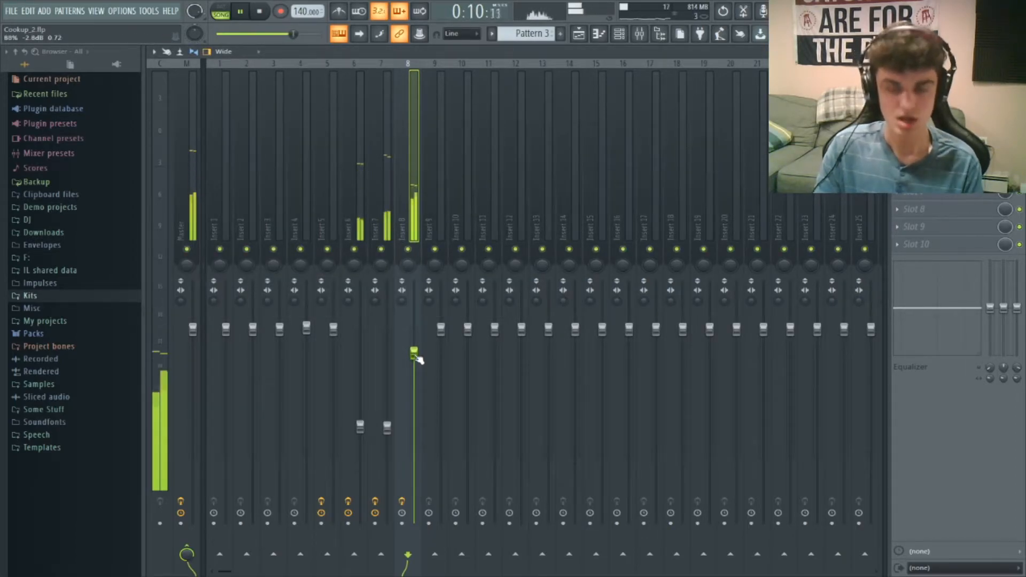
pyautogui.moveTo(413, 353); pyautogui.dragTo(414, 369)
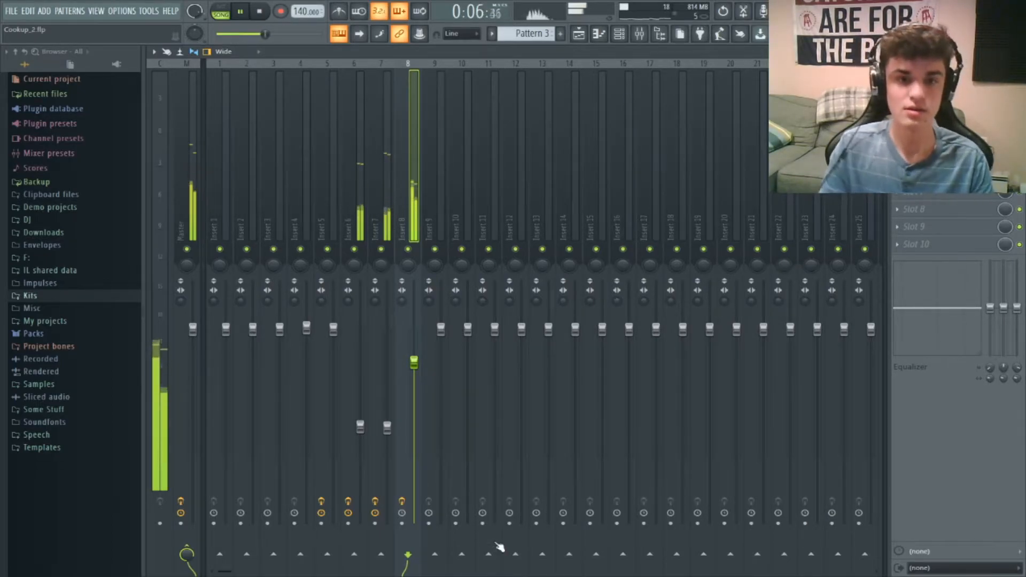
# - Add iZotope Vinyl with a low warp depth and then Fruity Reeverb 2 to the Insert 8 effects chain
pyautogui.click(428, 48)
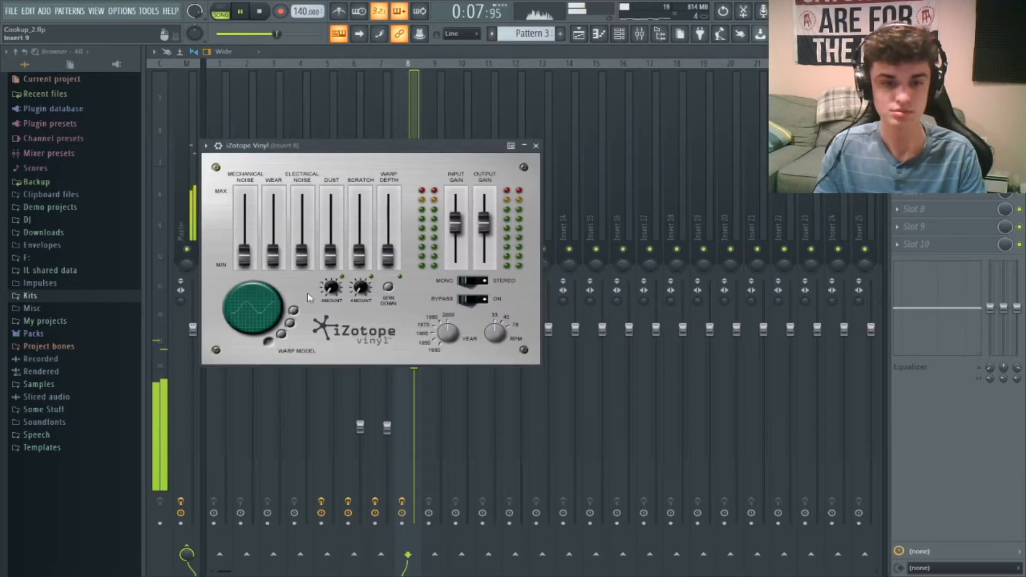
pyautogui.moveTo(401, 258); pyautogui.dragTo(396, 240)
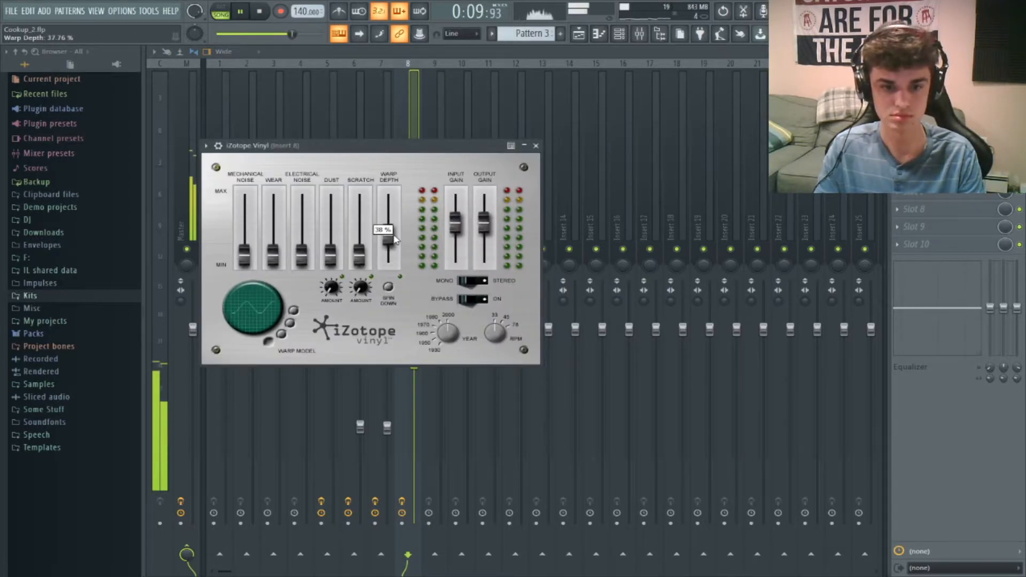
pyautogui.moveTo(386, 246); pyautogui.dragTo(386, 254)
pyautogui.click(408, 131)
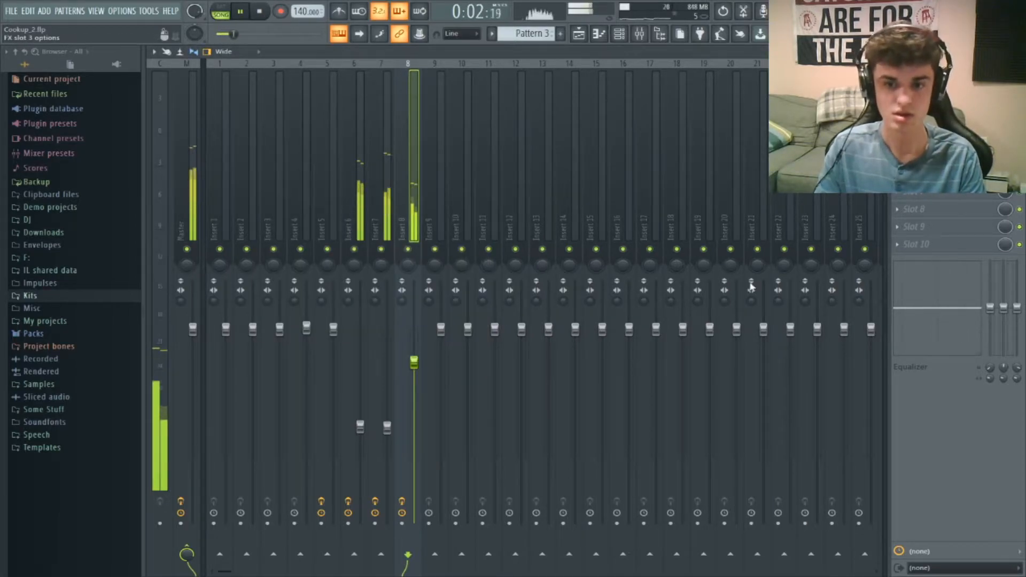
pyautogui.click(743, 359)
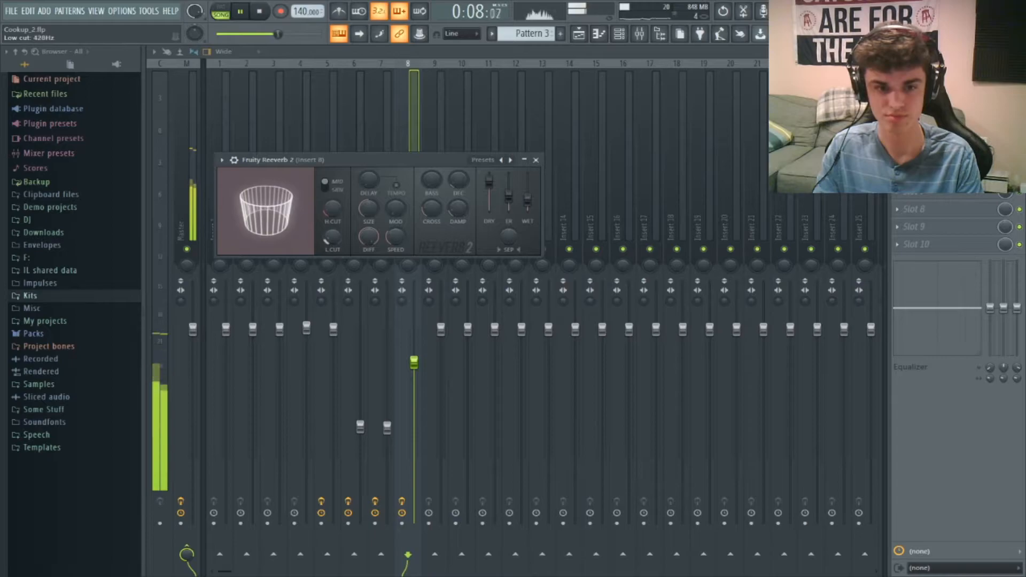
# - Program SN SCOPE SNARE in Pattern 4 on steps 9, 29, 41 and 61, placing the pattern on Track 4 at bars 1 and 5
pyautogui.click(578, 37)
pyautogui.keyDown('ctrl'); pyautogui.click(414, 186); pyautogui.keyUp('ctrl')
pyautogui.press('space')
pyautogui.click(620, 35)
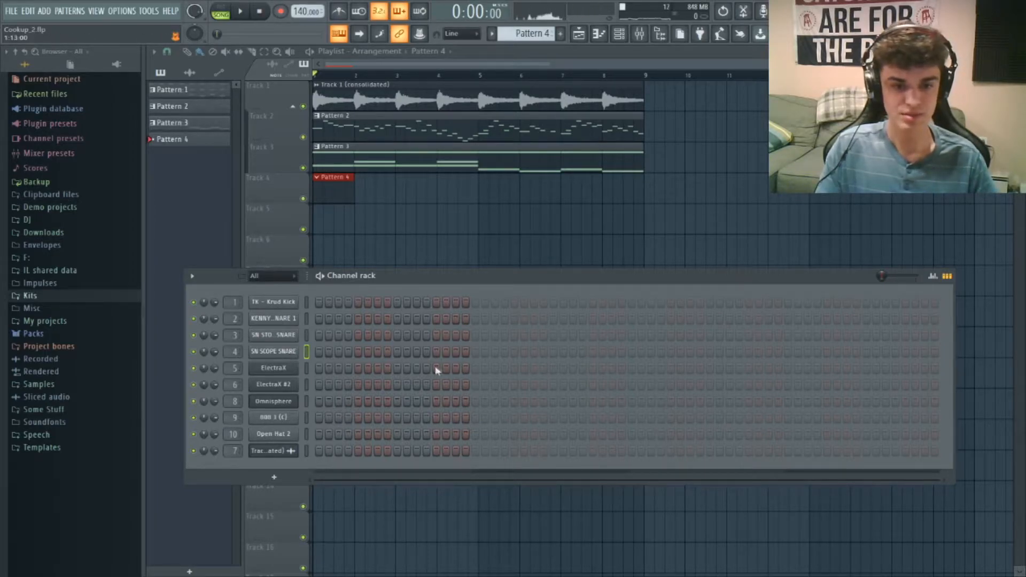
pyautogui.click(592, 351)
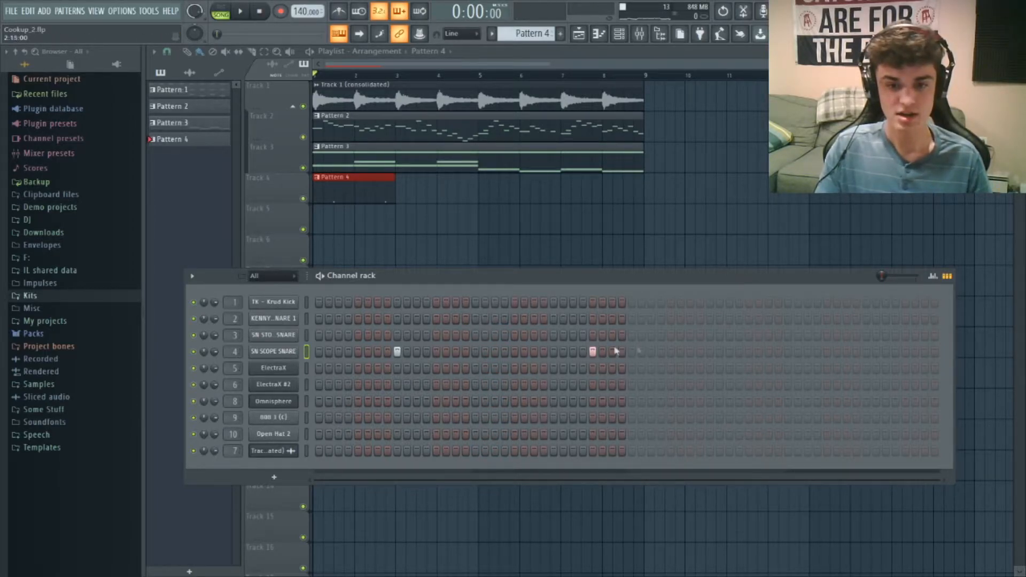
pyautogui.click(709, 352)
pyautogui.click(483, 199)
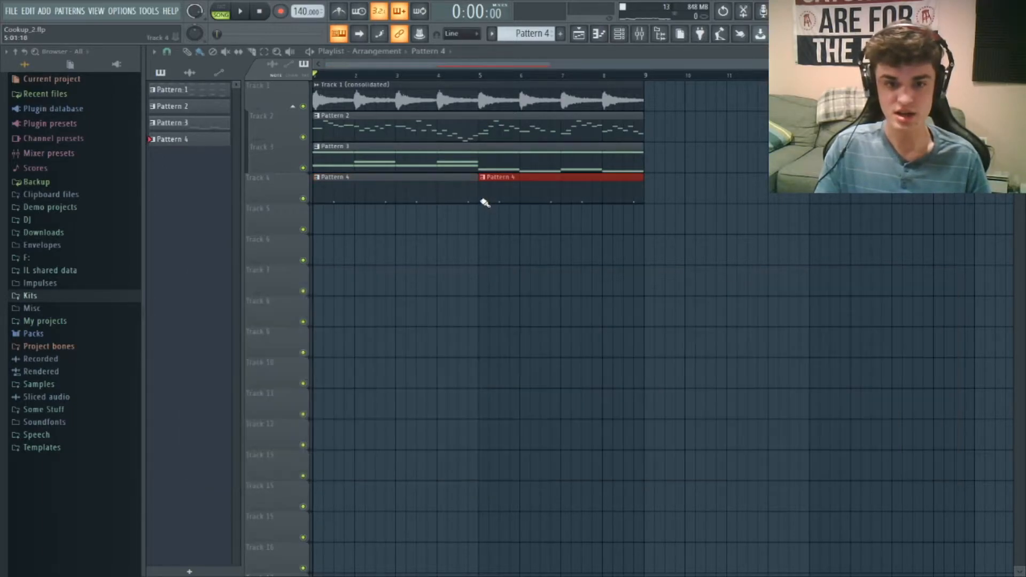
# - Create Pattern 5, place it on Track 5 at bars 1 and 5, and select the SN STONER SNARE channel
pyautogui.press('F4')
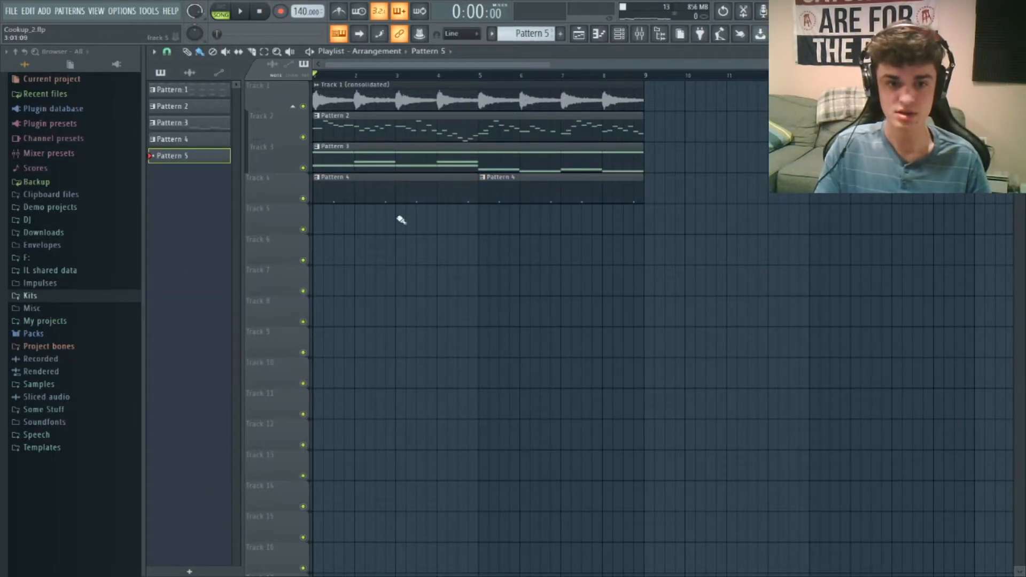
pyautogui.click(493, 227)
pyautogui.press('F6')
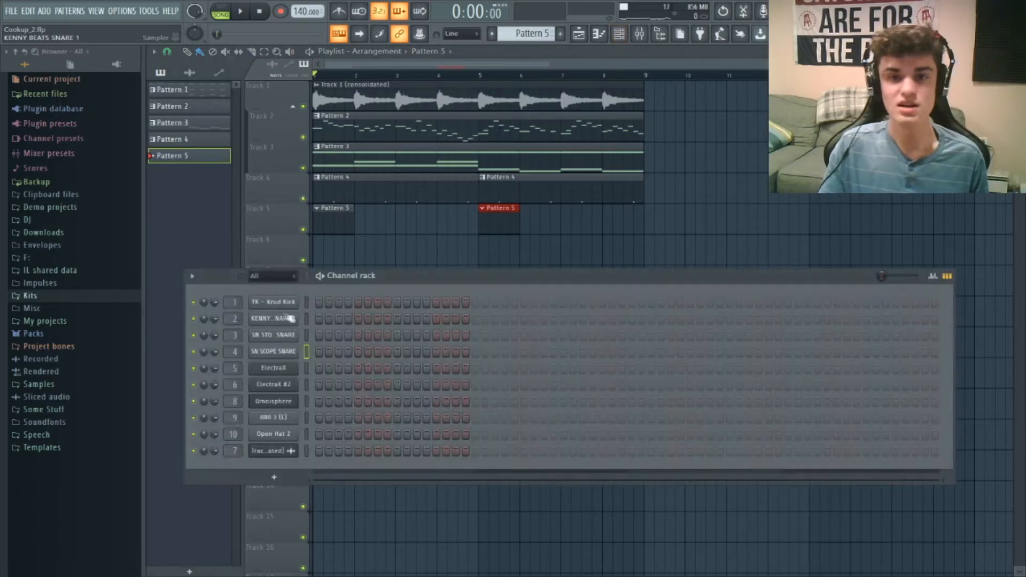
pyautogui.click(292, 339)
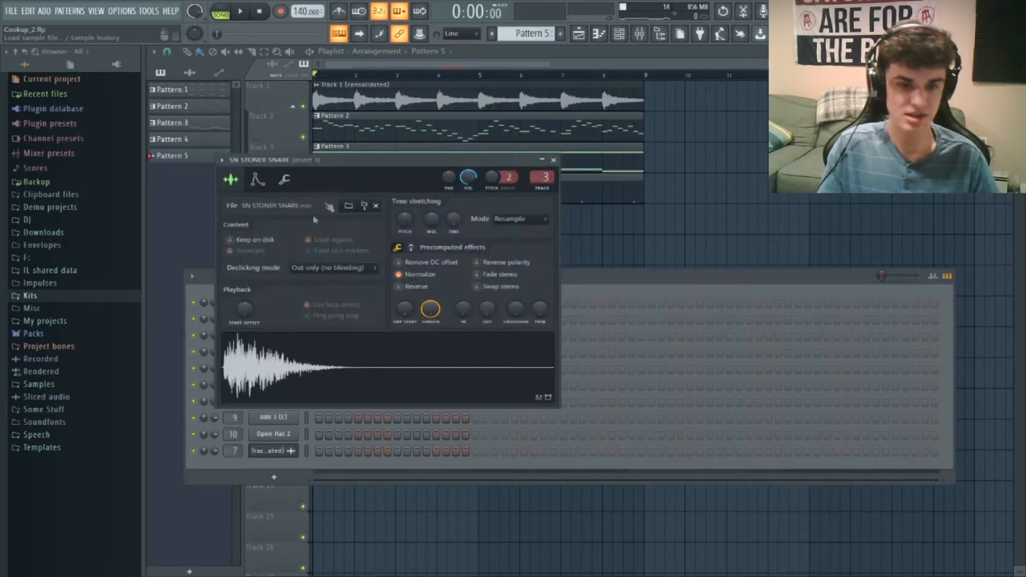
pyautogui.click(554, 160)
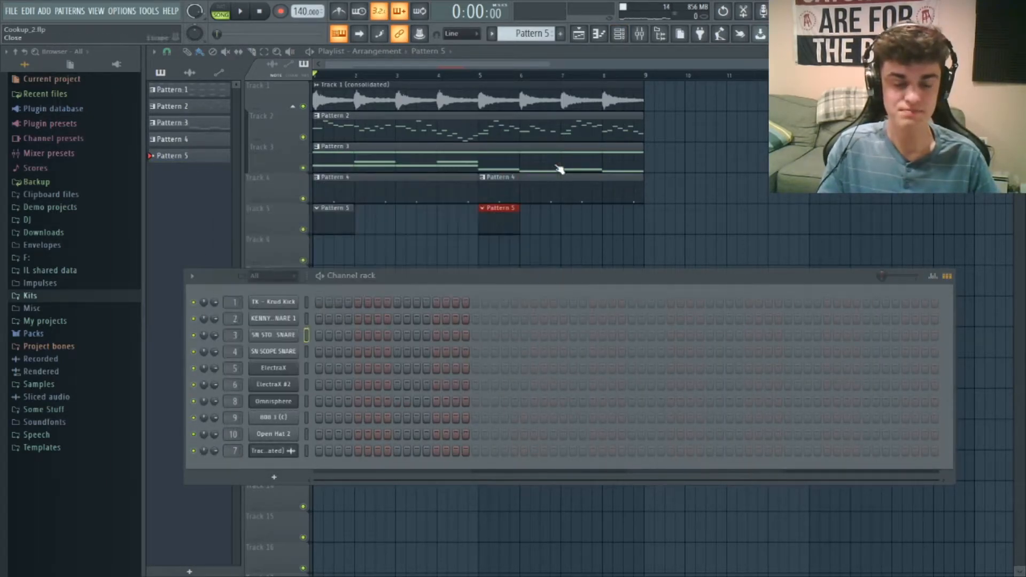
# - Program SN STONER SNARE in Pattern 5 on steps 1, 4, 7, 9, 12 and 15 of both bars
pyautogui.click(345, 215)
pyautogui.click(601, 36)
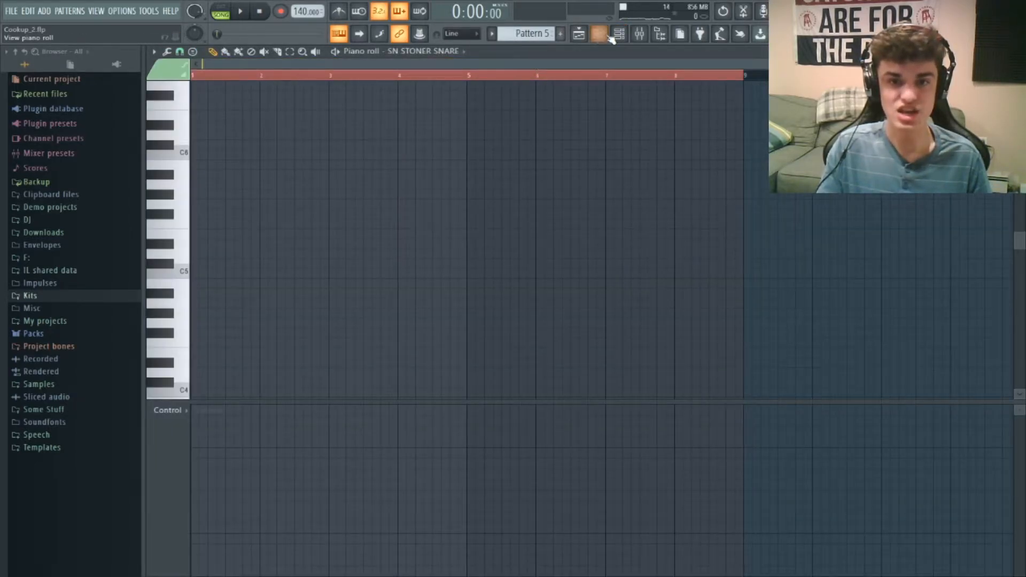
pyautogui.click(581, 36)
pyautogui.click(619, 35)
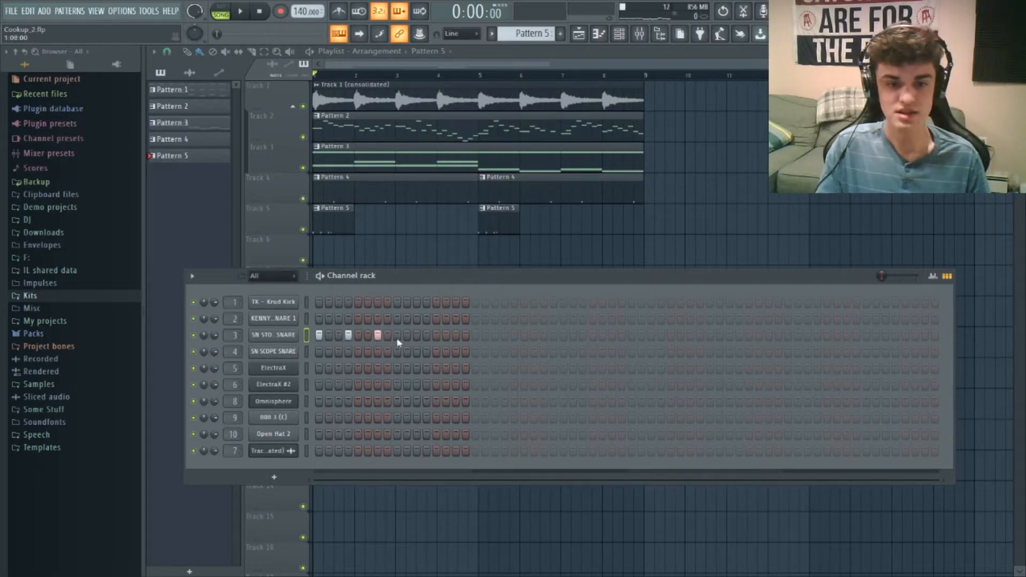
pyautogui.click(476, 335)
pyautogui.click(504, 335)
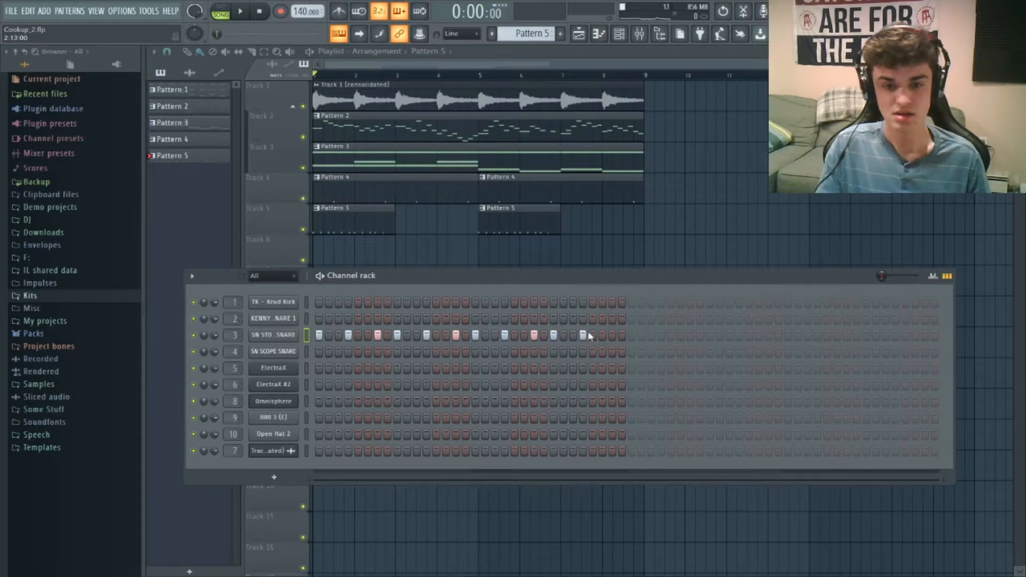
# - Add quiet C5 ghost notes between the SN STONER SNARE hits in the first part of bar 1, checking by playback
pyautogui.click(598, 36)
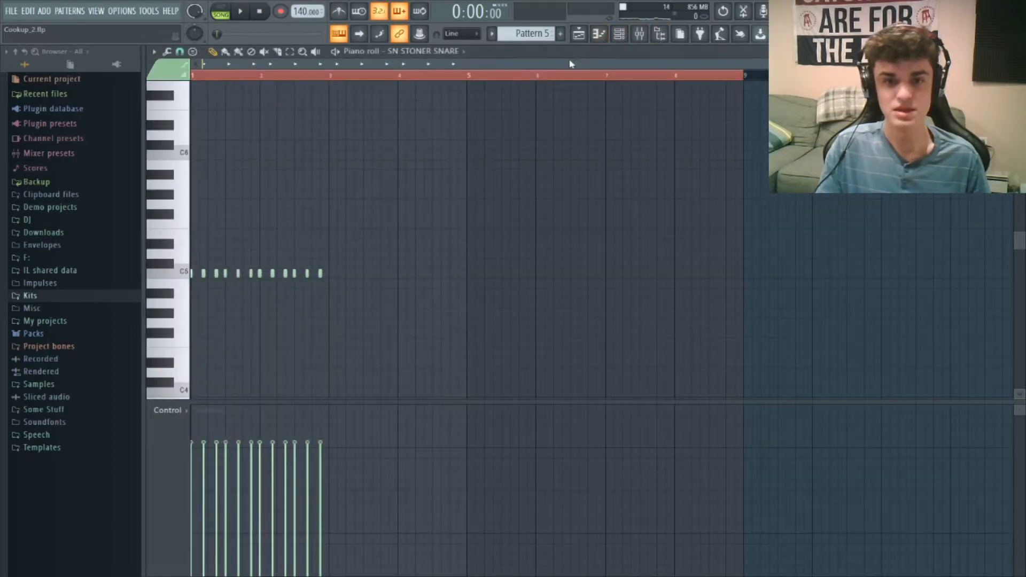
pyautogui.moveTo(1003, 64); pyautogui.dragTo(680, 140)
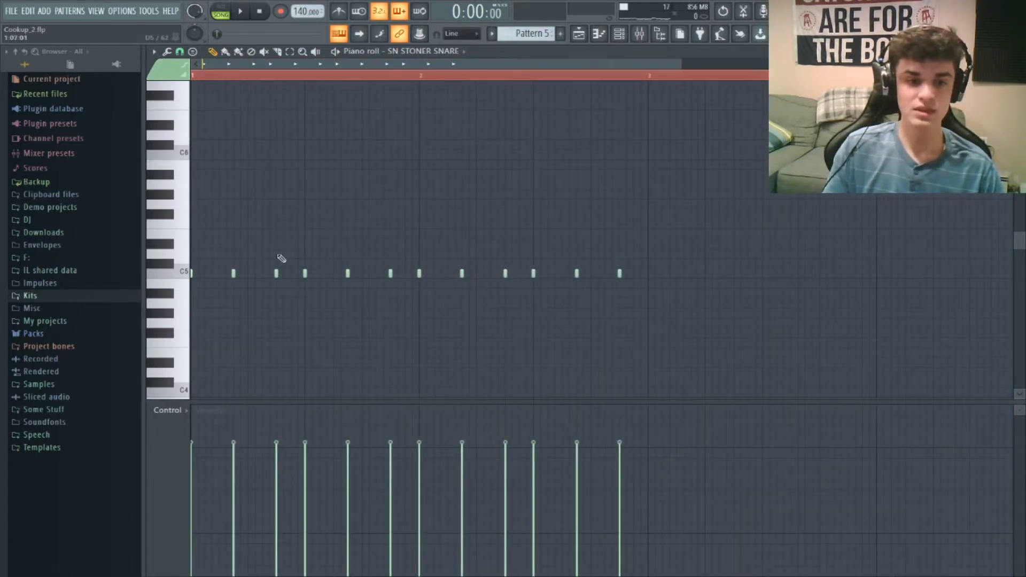
pyautogui.click(205, 274)
pyautogui.click(219, 274)
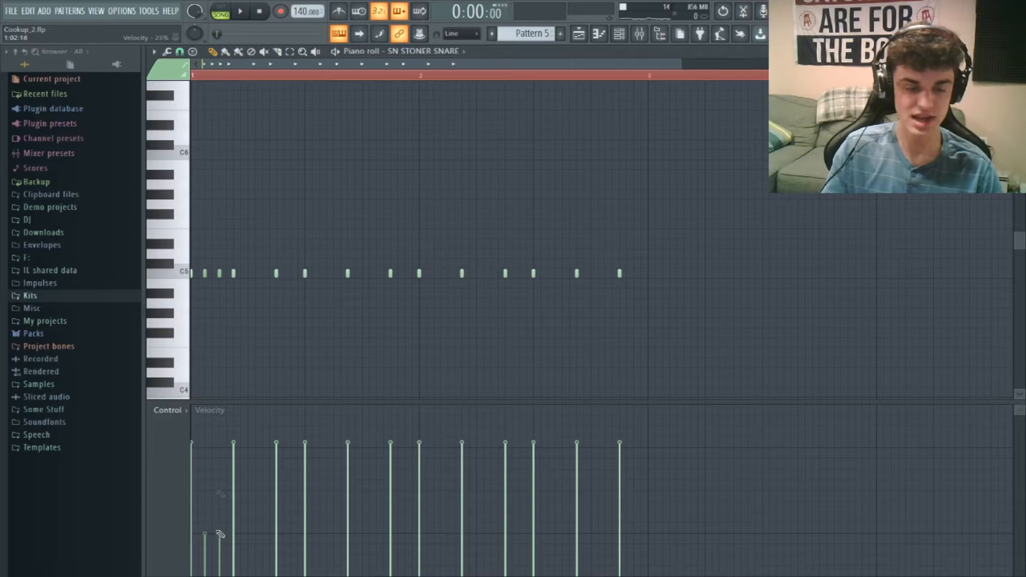
pyautogui.click(259, 273)
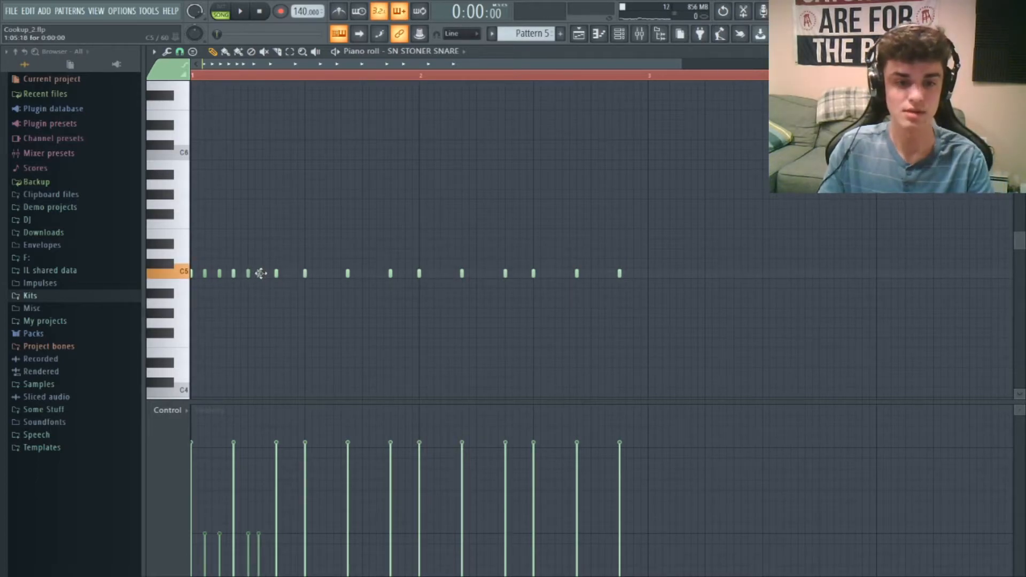
pyautogui.press('space')
pyautogui.click(292, 274)
pyautogui.press('space')
pyautogui.press('space')
pyautogui.click(319, 273)
pyautogui.press('space')
pyautogui.press('space')
# - Reduce the velocities of the new ghost notes in bar 1 while checking them in playback
pyautogui.moveTo(205, 556); pyautogui.dragTo(248, 560)
pyautogui.press('space')
pyautogui.press('space')
pyautogui.press('space')
pyautogui.press('space')
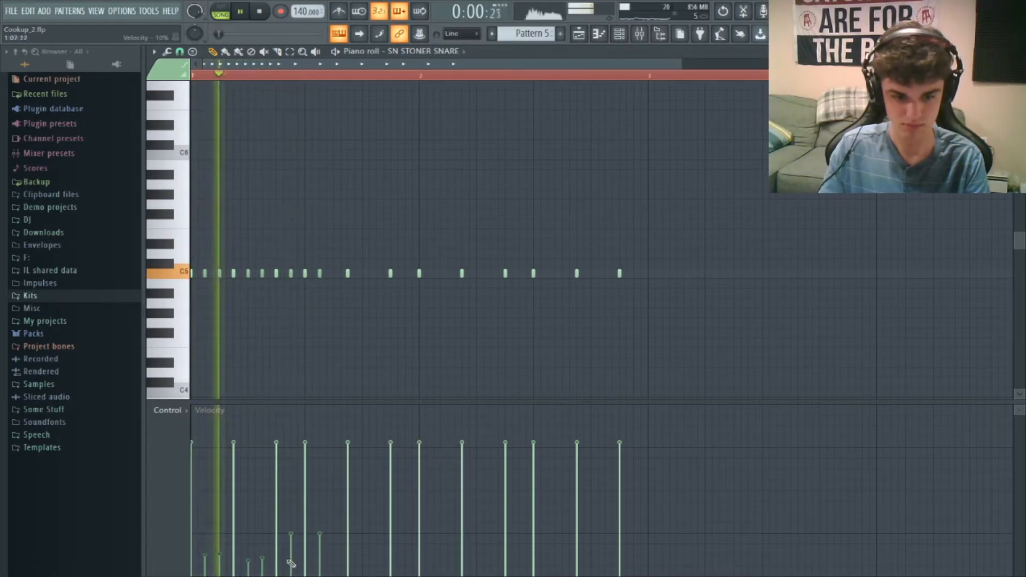
pyautogui.click(291, 558)
pyautogui.click(319, 543)
pyautogui.press('space')
pyautogui.press('space')
# - Fill the rest of bar 1 with quiet C5 ghost notes, ending in a fast roll leading into bar 2
pyautogui.click(333, 274)
pyautogui.click(363, 273)
pyautogui.press('space')
pyautogui.press('space')
pyautogui.click(377, 274)
pyautogui.click(398, 273)
pyautogui.press('space')
pyautogui.press('space')
pyautogui.click(405, 273)
pyautogui.click(412, 274)
pyautogui.press('space')
pyautogui.press('space')
# - Add quiet C5 ghost notes between the hits in the first half of bar 2, auditioning them in playback
pyautogui.click(440, 273)
pyautogui.moveTo(443, 275); pyautogui.dragTo(433, 275)
pyautogui.click(449, 274)
pyautogui.press('space')
pyautogui.press('space')
pyautogui.click(478, 275)
pyautogui.click(491, 274)
pyautogui.press('space')
pyautogui.click(519, 274)
pyautogui.press('space')
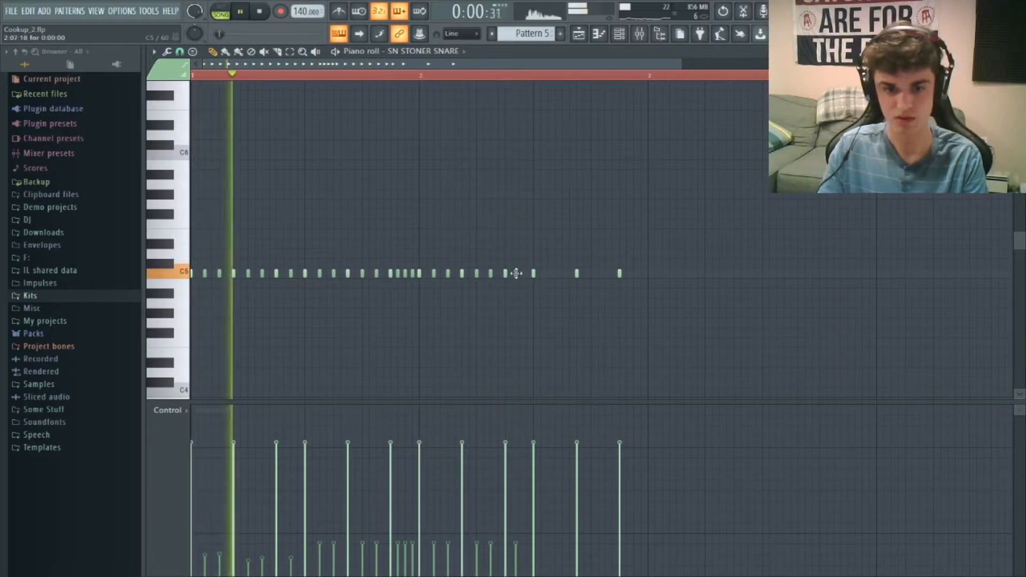
# - Fill the second half of bar 2 with quiet ghost notes and a quick descending run of D#5, D5, C#5 and C5
pyautogui.click(548, 274)
pyautogui.click(563, 274)
pyautogui.press('space')
pyautogui.press('space')
pyautogui.click(591, 274)
pyautogui.click(591, 245)
pyautogui.press('space')
pyautogui.click(605, 274)
pyautogui.press('space')
pyautogui.click(598, 253)
pyautogui.click(605, 263)
pyautogui.click(613, 273)
pyautogui.click(634, 273)
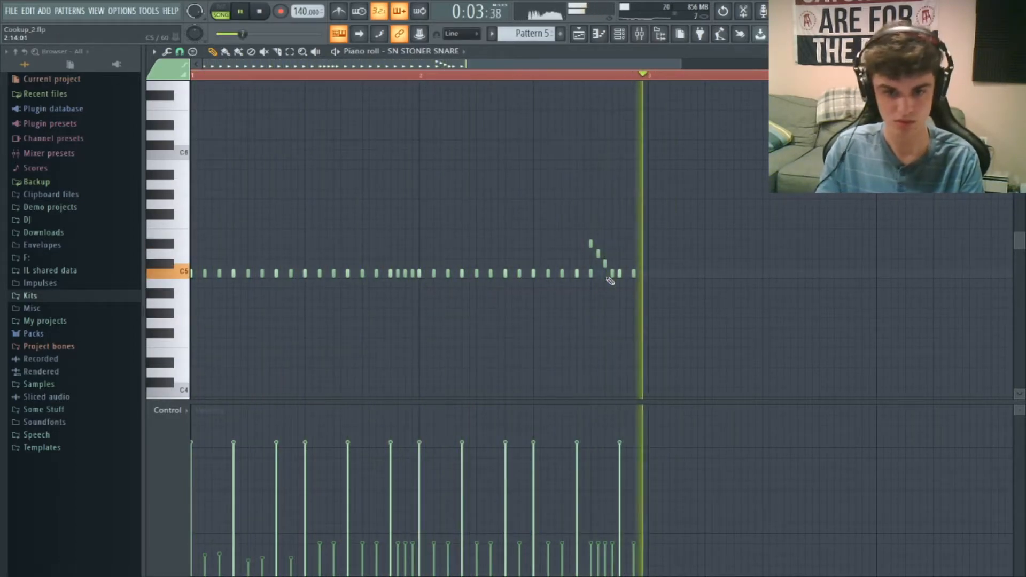
pyautogui.press('space')
# - Duplicate the two-bar snare part into bars 3 and 4 and slightly randomize the note velocities
pyautogui.hotkey('ctrl', 'a')
pyautogui.hotkey('ctrl', 'b')
pyautogui.moveTo(550, 64); pyautogui.dragTo(109, 98)
pyautogui.hotkey('ctrl', 'd')
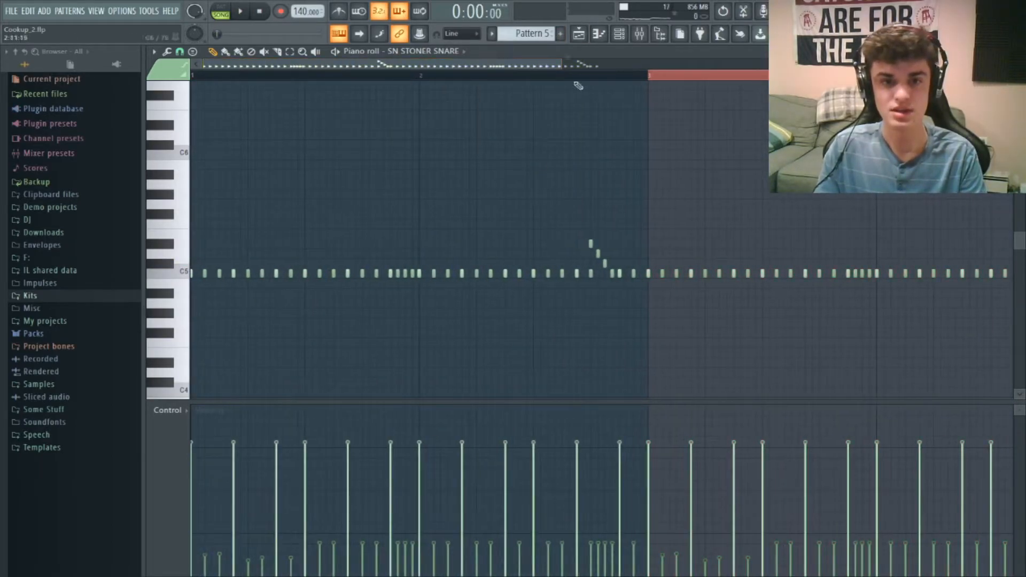
pyautogui.scroll(1, 540, 81)
pyautogui.click(199, 236)
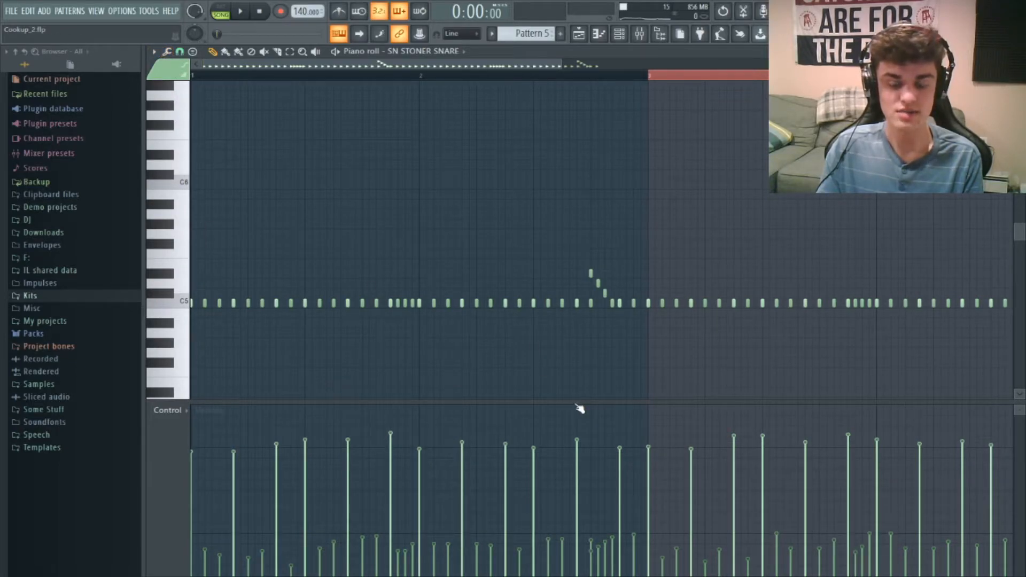
# - Add a roll of four G5 notes midway through bar 2 plus single F#5 and E5 notes near its end
pyautogui.scroll(2, 441, 155)
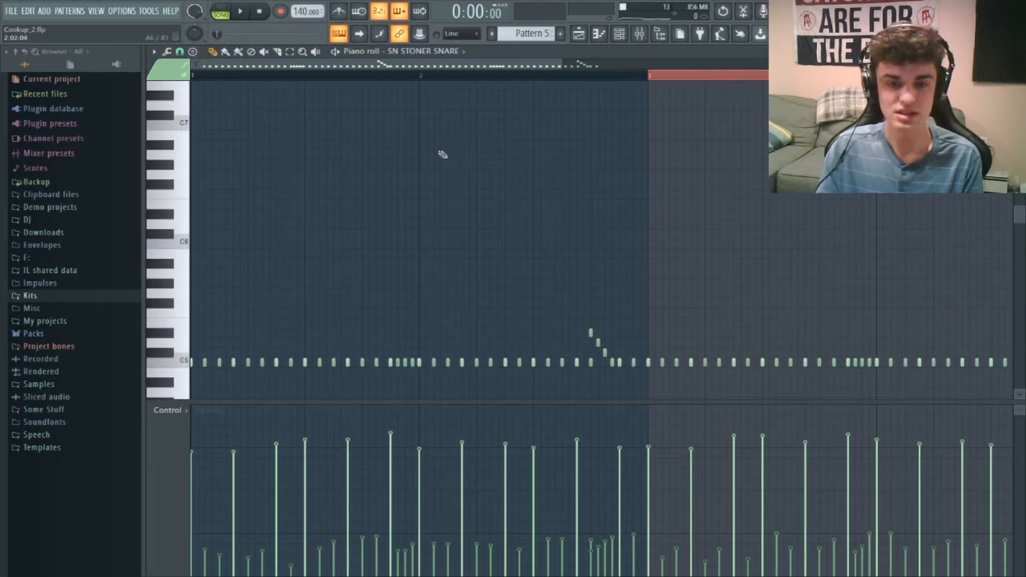
pyautogui.scroll(-1, 441, 156)
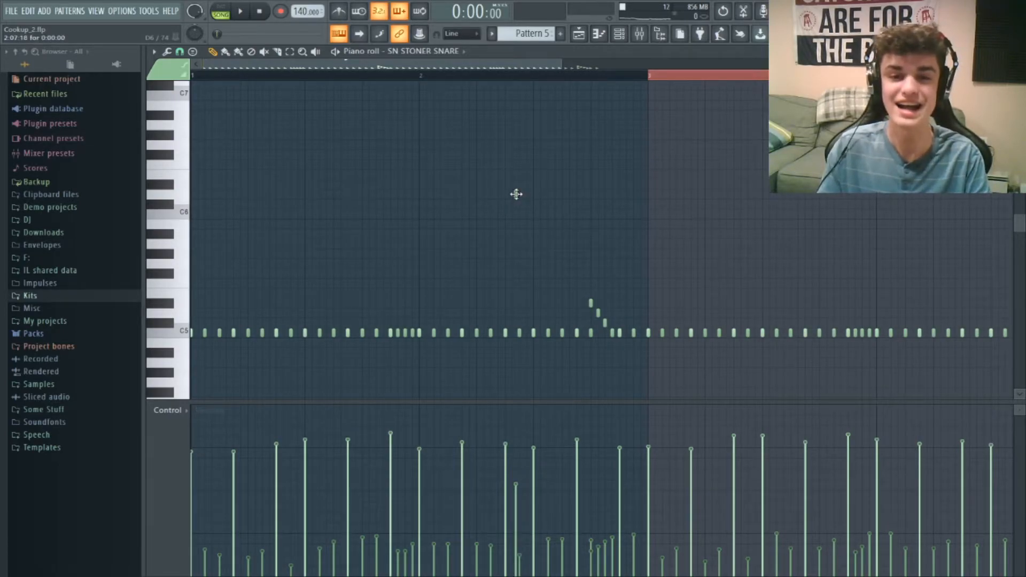
pyautogui.press('space')
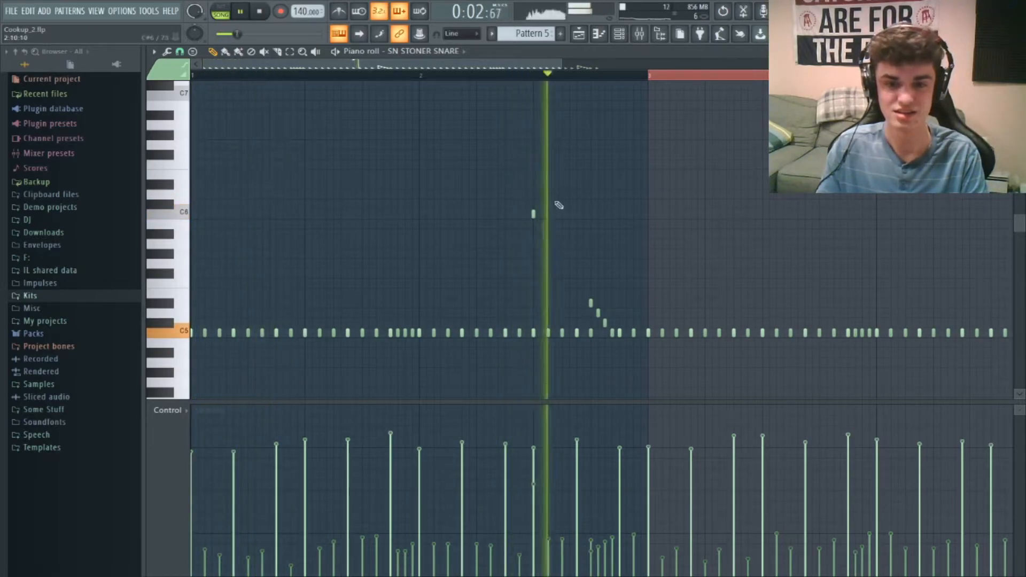
pyautogui.click(533, 263)
pyautogui.click(540, 263)
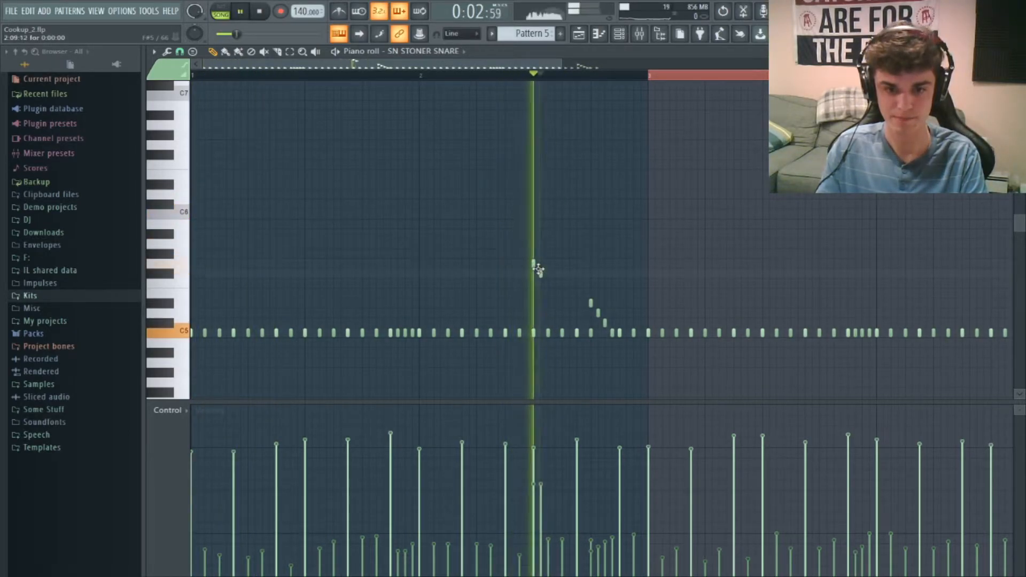
pyautogui.click(548, 263)
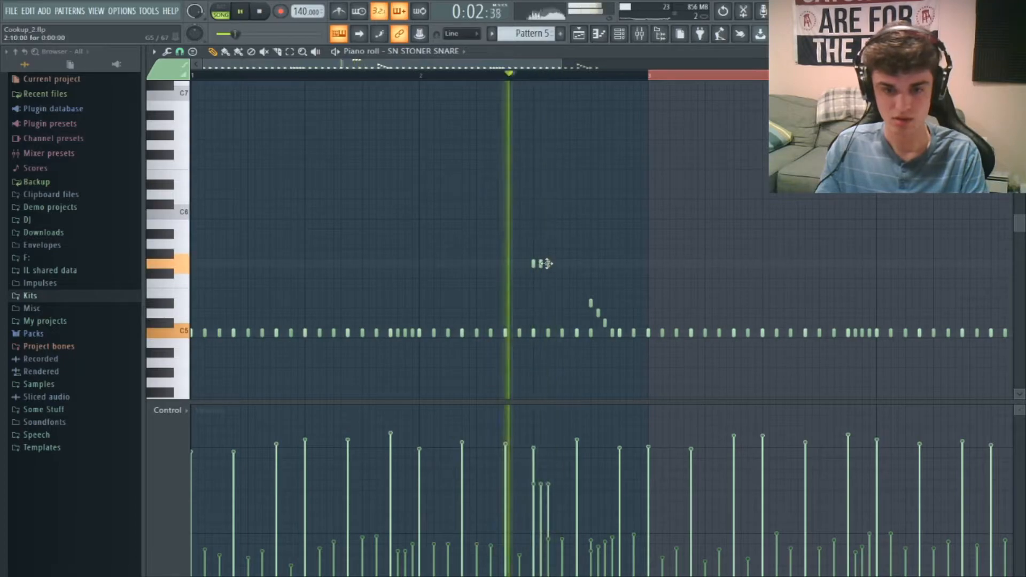
pyautogui.click(555, 263)
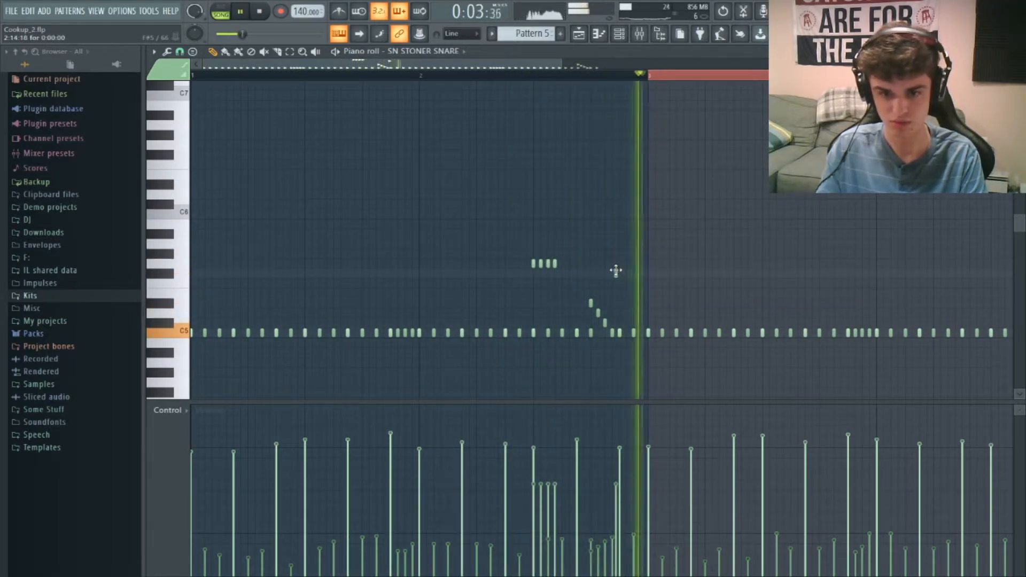
pyautogui.click(619, 273)
pyautogui.click(633, 293)
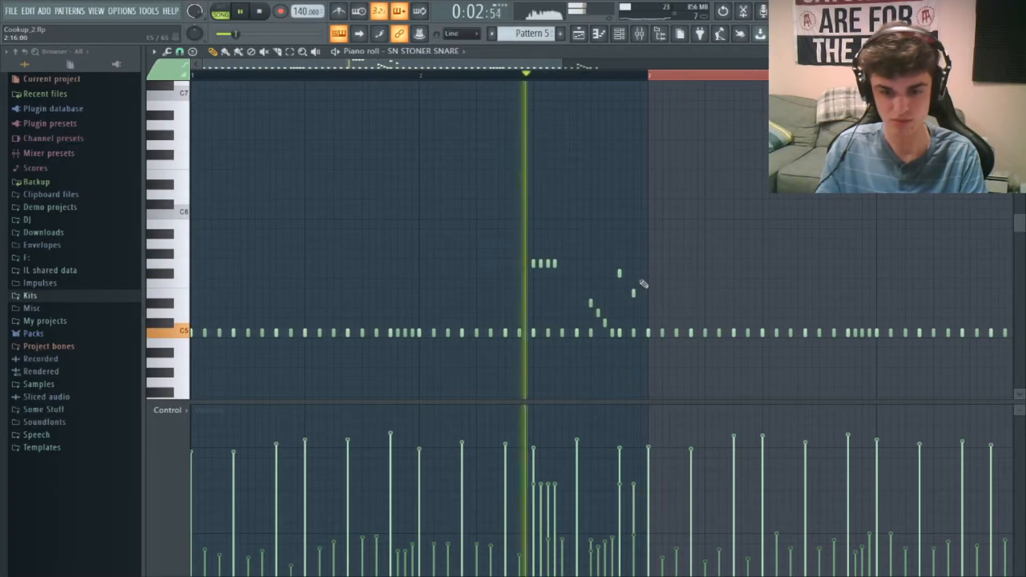
# - Add two low A4 snare notes in the second half of bar 3
pyautogui.moveTo(510, 64); pyautogui.dragTo(606, 80)
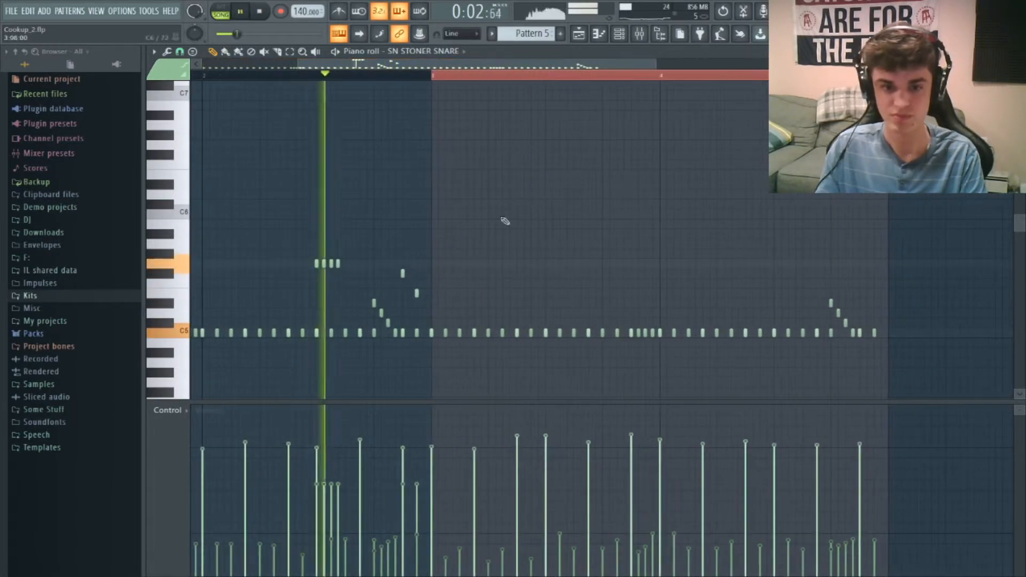
pyautogui.click(605, 362)
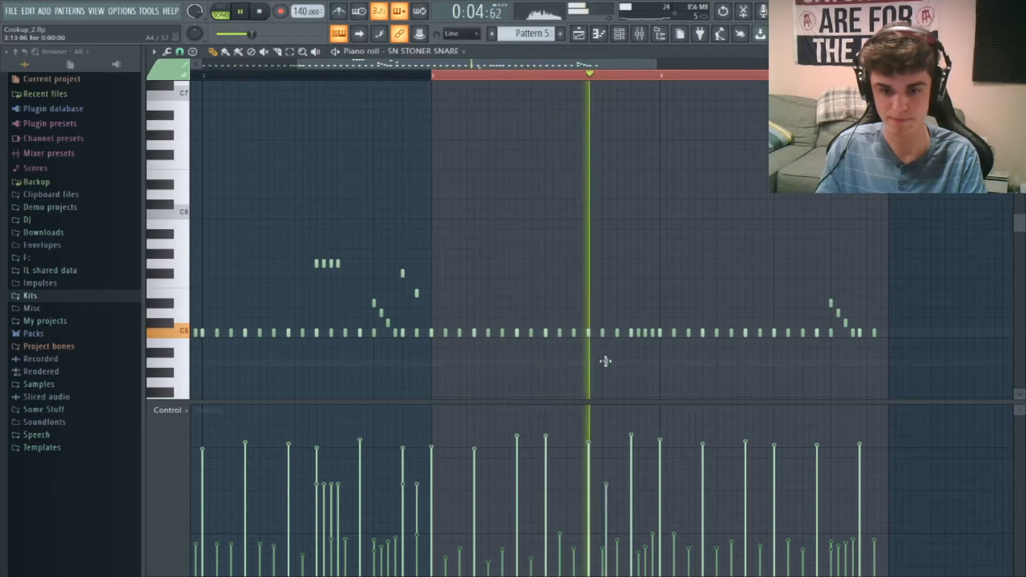
pyautogui.click(631, 362)
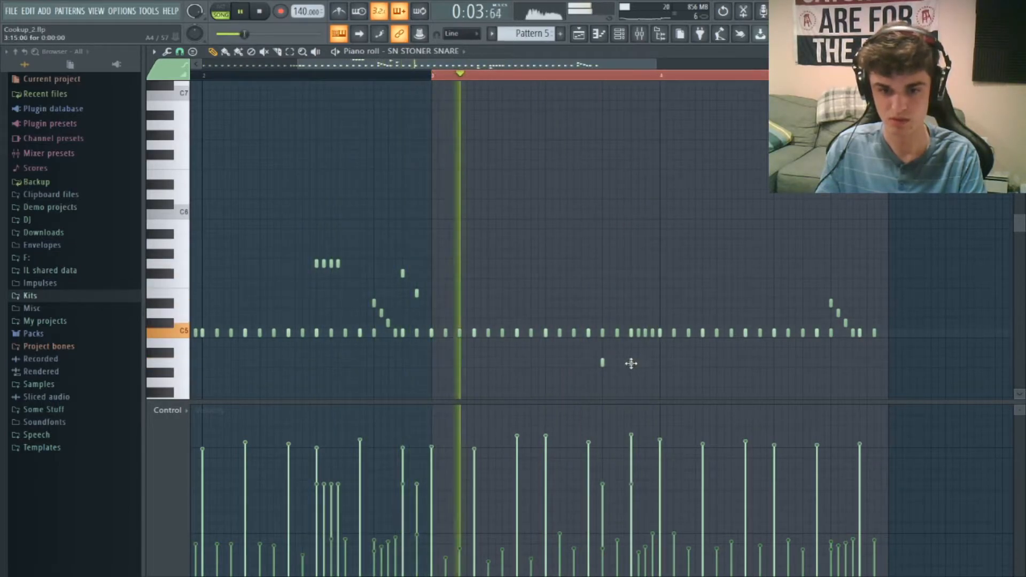
# - Add a quick run of G#5, A5, G#5 and G5 snare notes at the middle of bar 4
pyautogui.moveTo(561, 61); pyautogui.dragTo(634, 61)
pyautogui.click(609, 254)
pyautogui.press('space')
pyautogui.click(617, 243)
pyautogui.click(623, 253)
pyautogui.press('space')
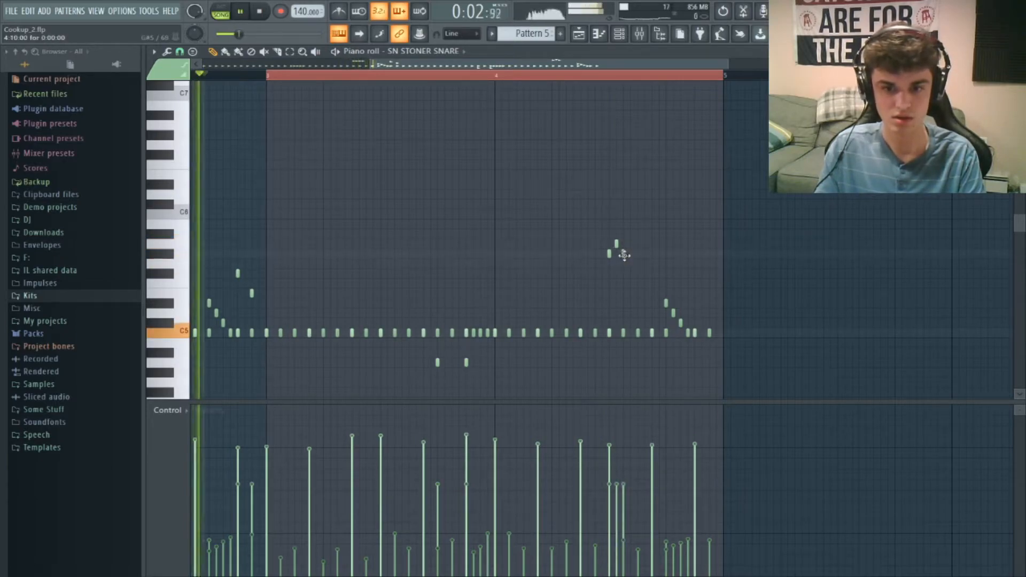
pyautogui.click(630, 263)
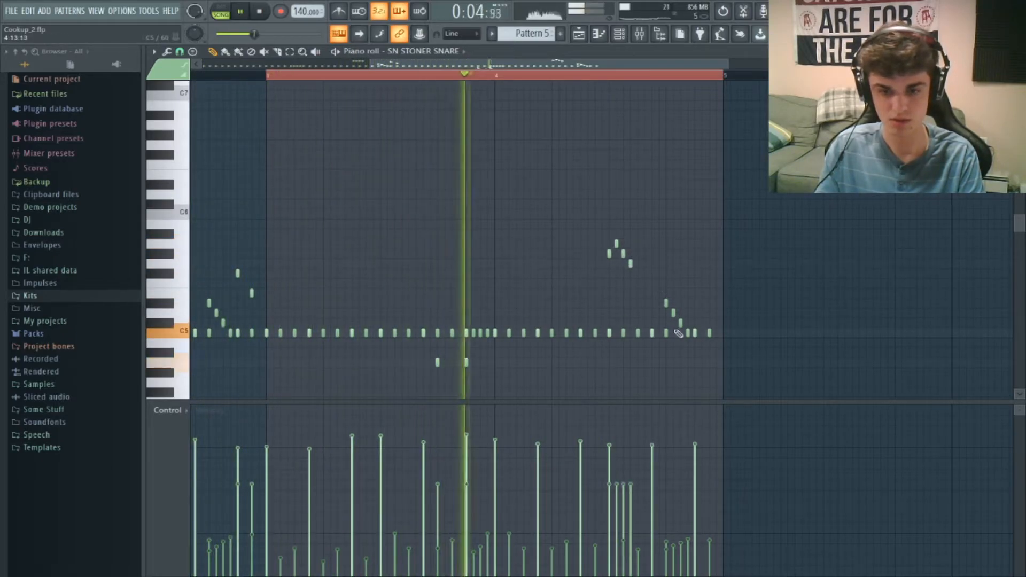
# - Add two fast snare rolls in the last quarter of bar 4, four A4 notes followed by four E5 notes
pyautogui.click(669, 362)
pyautogui.press('space')
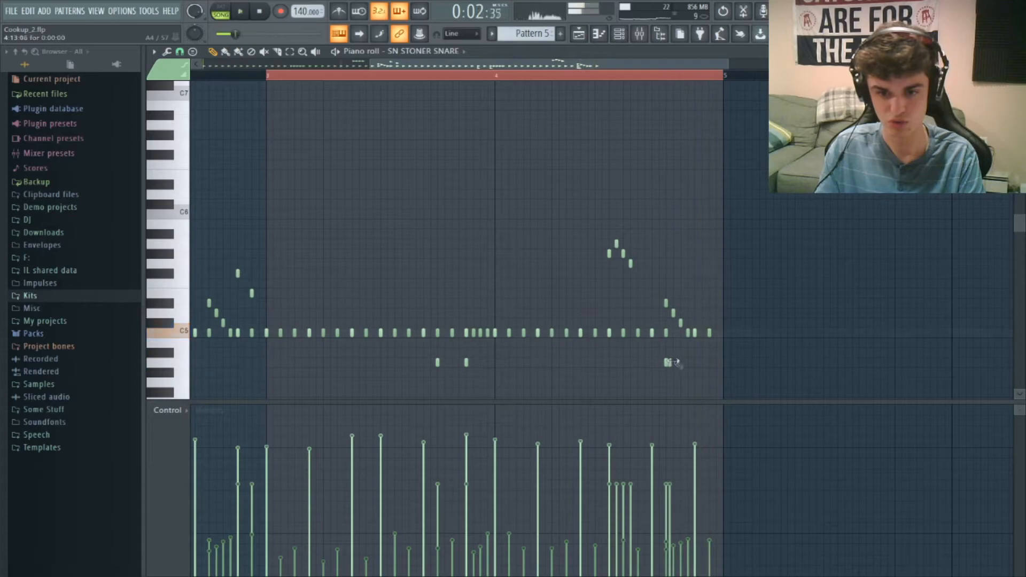
pyautogui.press('space')
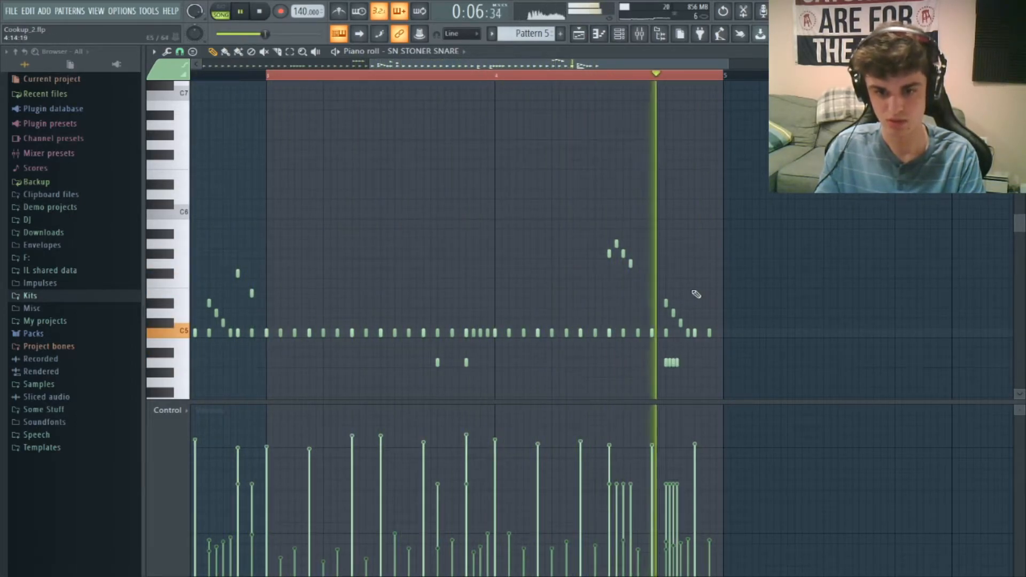
pyautogui.moveTo(689, 291); pyautogui.dragTo(698, 293)
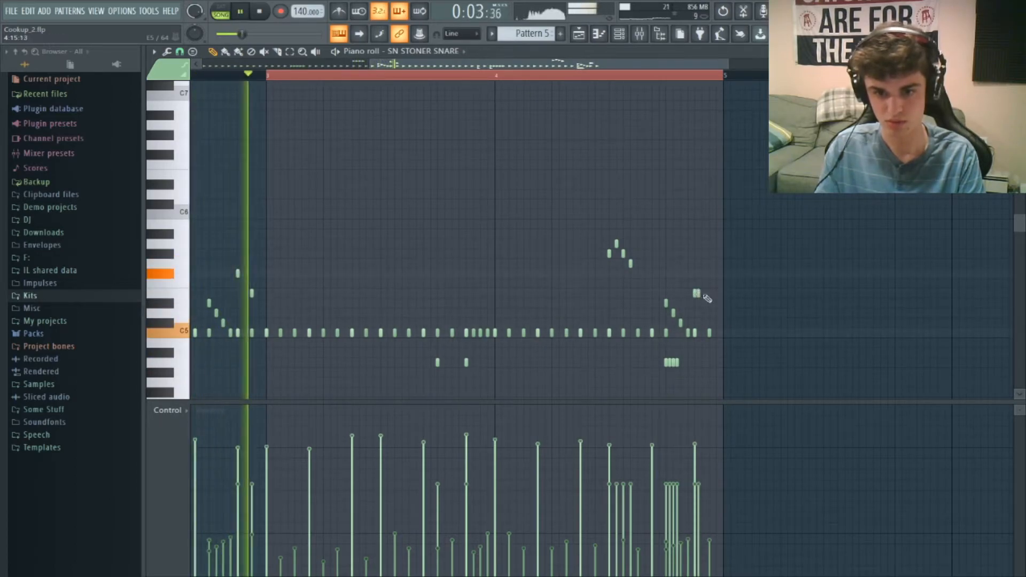
pyautogui.click(703, 294)
pyautogui.click(706, 295)
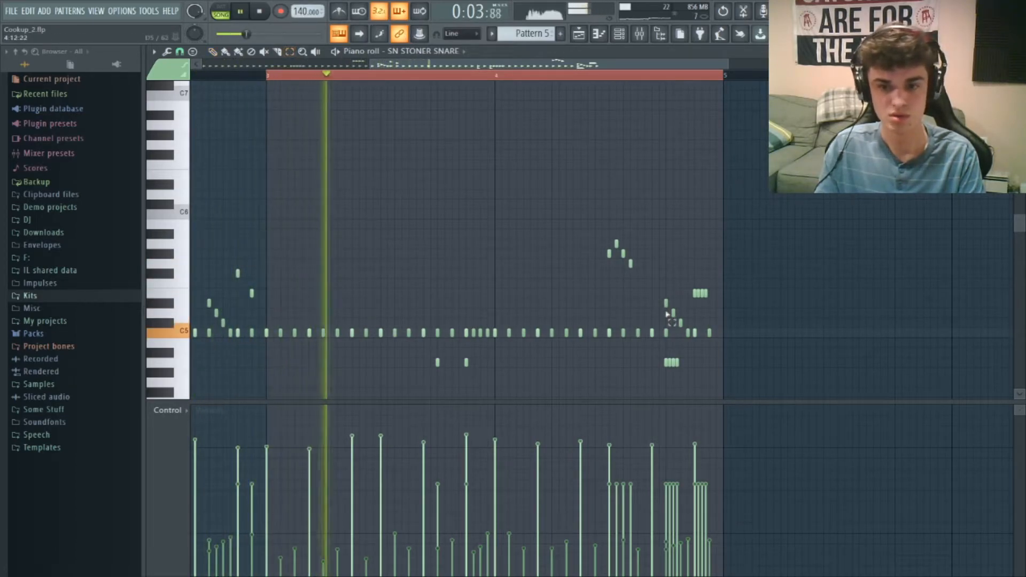
# - Select the A4 and E5 rolls at the end of bar 4, change the note property being edited and stop playback
pyautogui.moveTo(673, 313); pyautogui.dragTo(726, 277)
pyautogui.moveTo(656, 377); pyautogui.dragTo(695, 341)
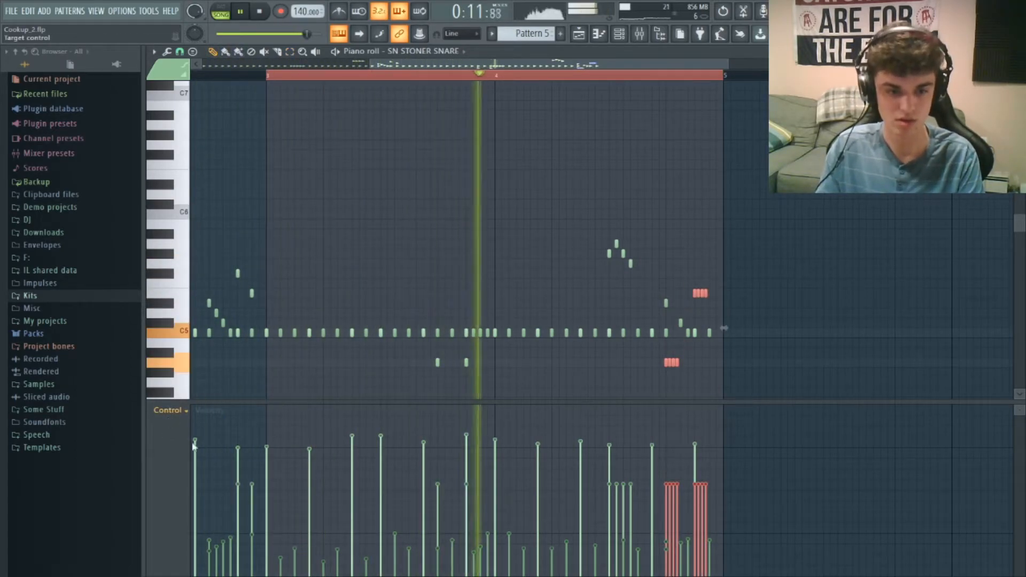
pyautogui.click(168, 410)
pyautogui.click(182, 436)
pyautogui.press('space')
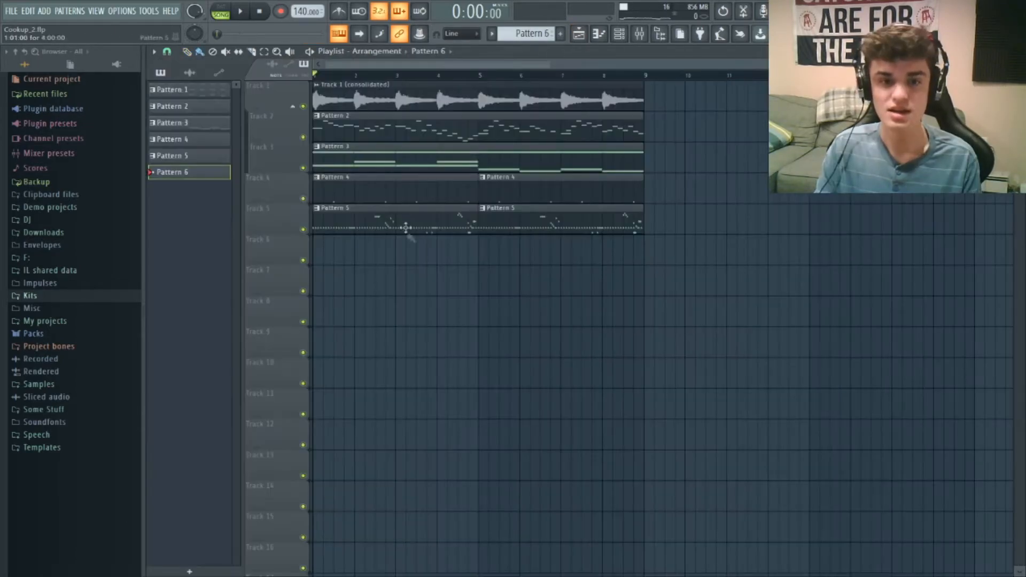
# - Place Pattern 6 on track 6 at bars 1 and 5 and check the Krud Kick channel's sampler settings
pyautogui.moveTo(406, 258); pyautogui.dragTo(315, 263)
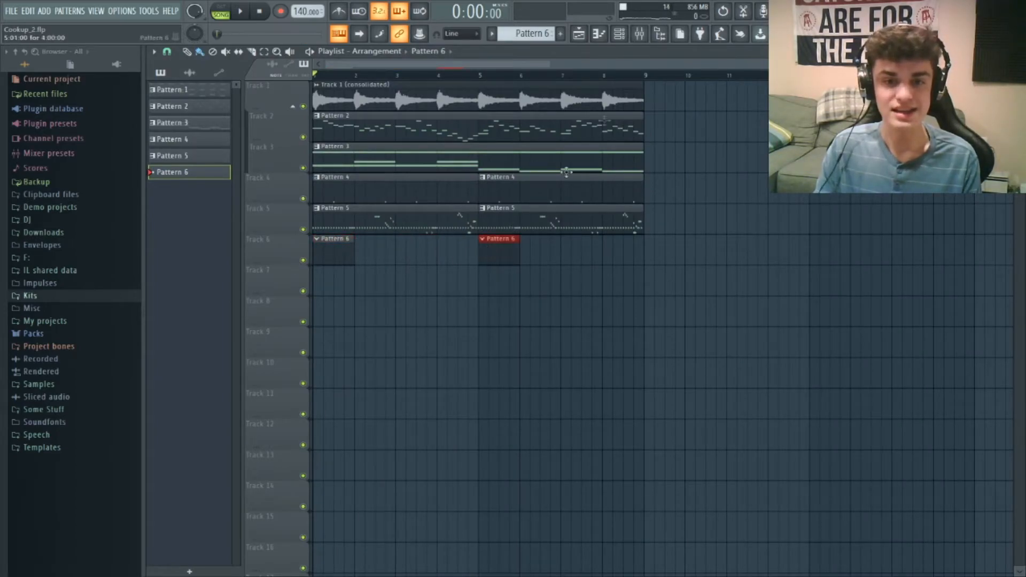
pyautogui.press('F6')
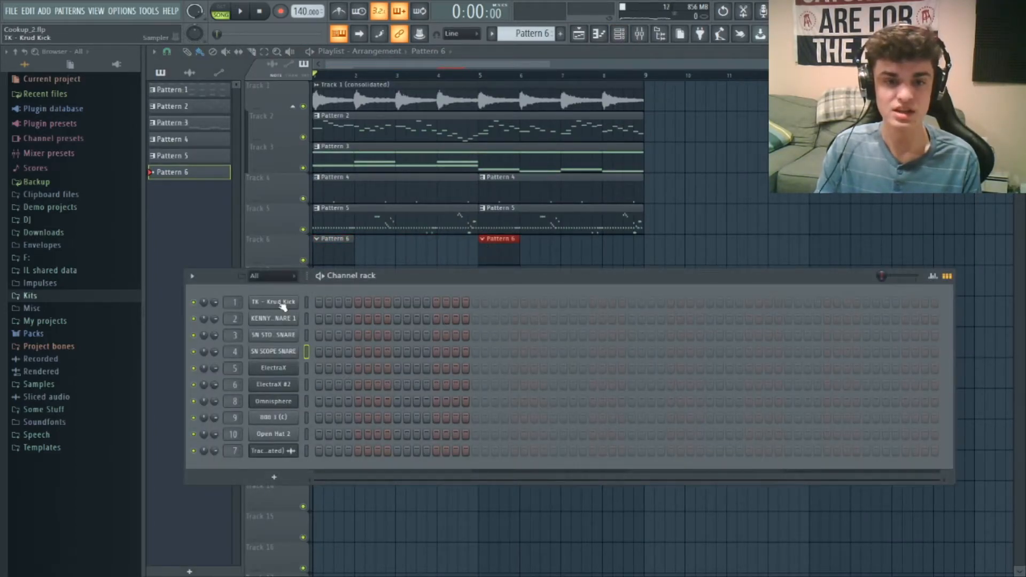
pyautogui.click(281, 303)
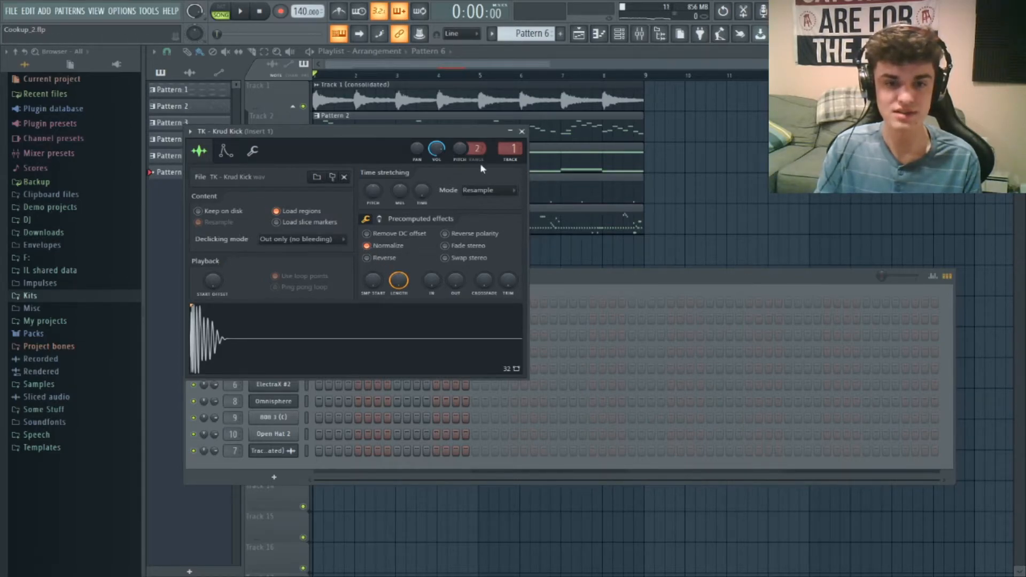
pyautogui.click(522, 132)
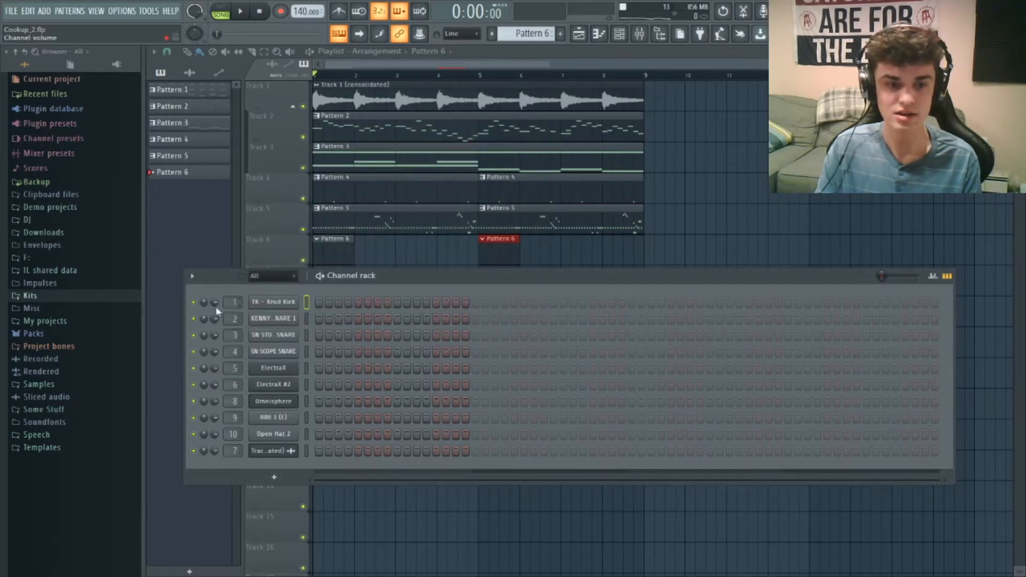
# - Raise the kick's level on mixer Insert 1 and add a Fruity Soft Clipper to the Master track
pyautogui.click(641, 35)
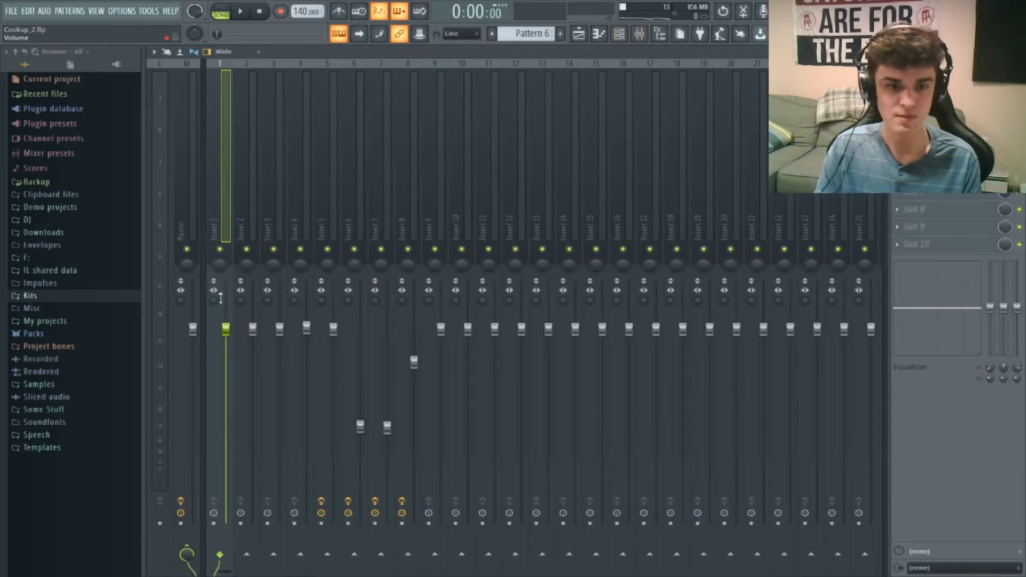
pyautogui.click(191, 240)
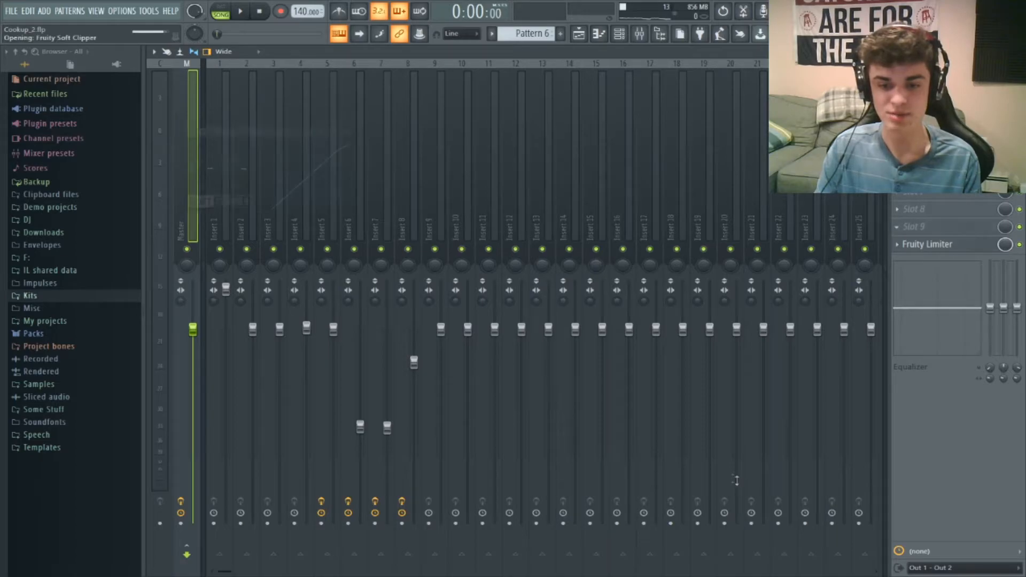
pyautogui.click(224, 107)
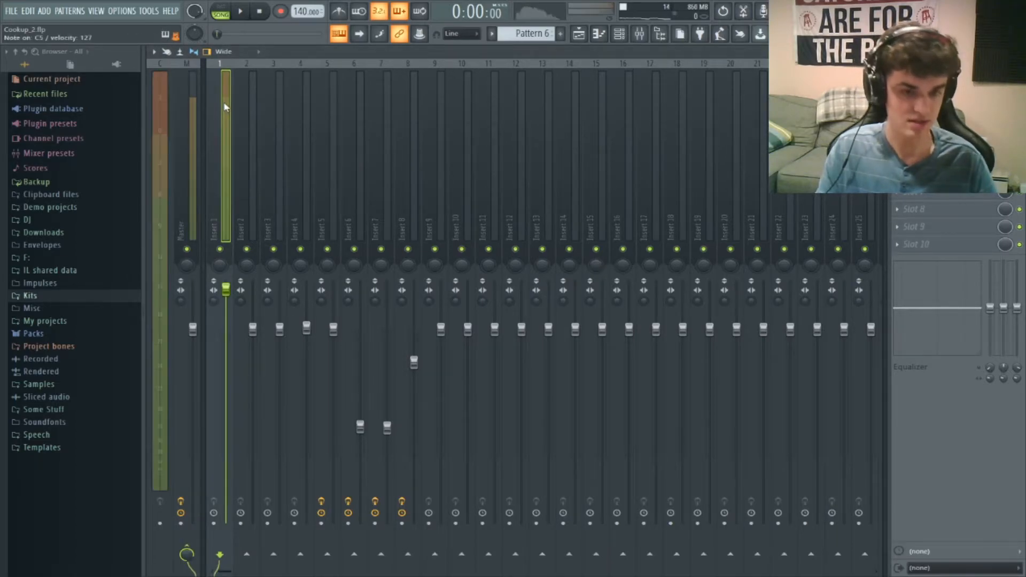
pyautogui.moveTo(225, 292); pyautogui.dragTo(226, 298)
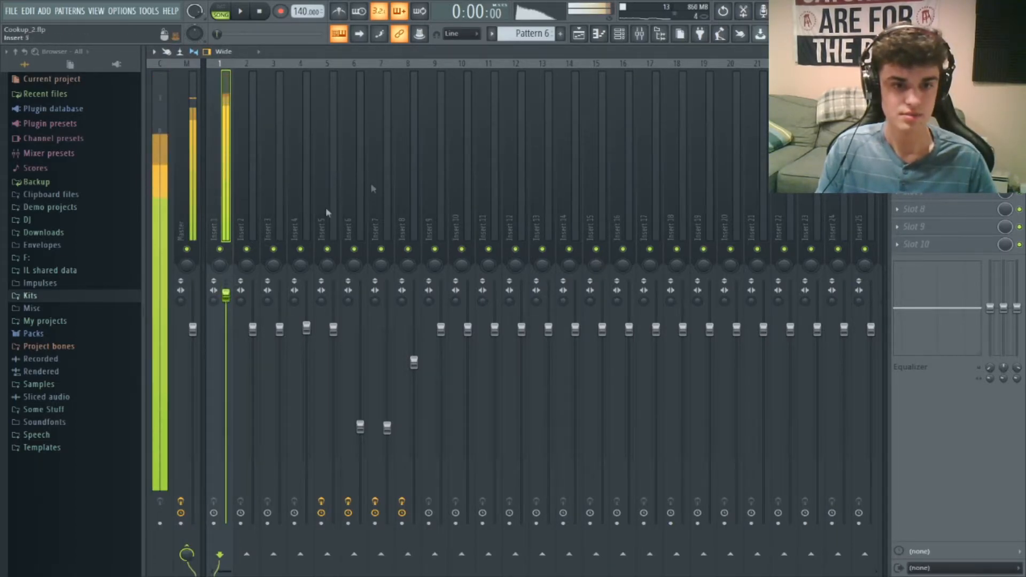
# - Program Krud Kick hits on steps 1, 23, 25, 33, 53 and 57 of Pattern 6 during playback
pyautogui.press('F5')
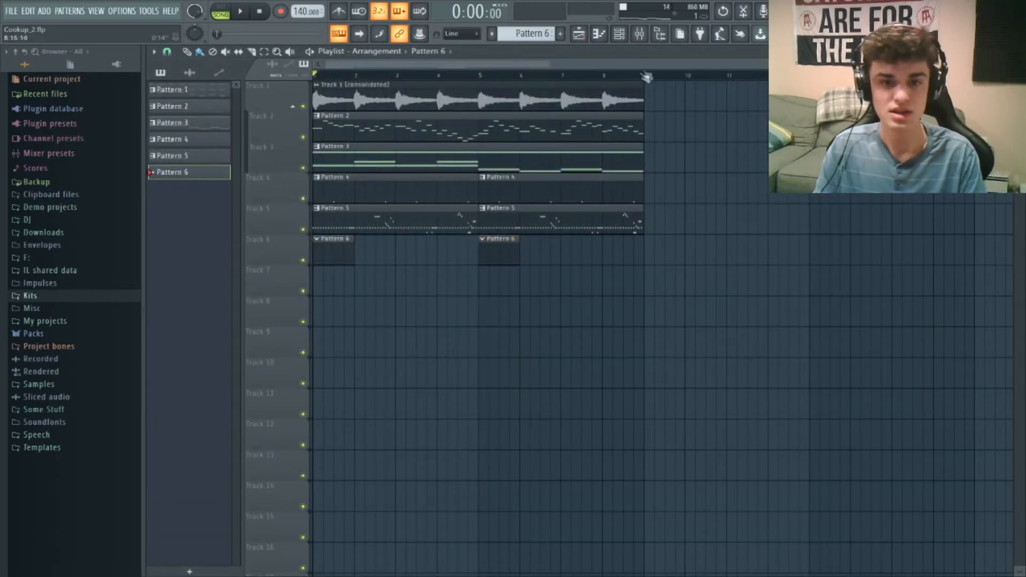
pyautogui.click(620, 35)
pyautogui.click(321, 303)
pyautogui.press('space')
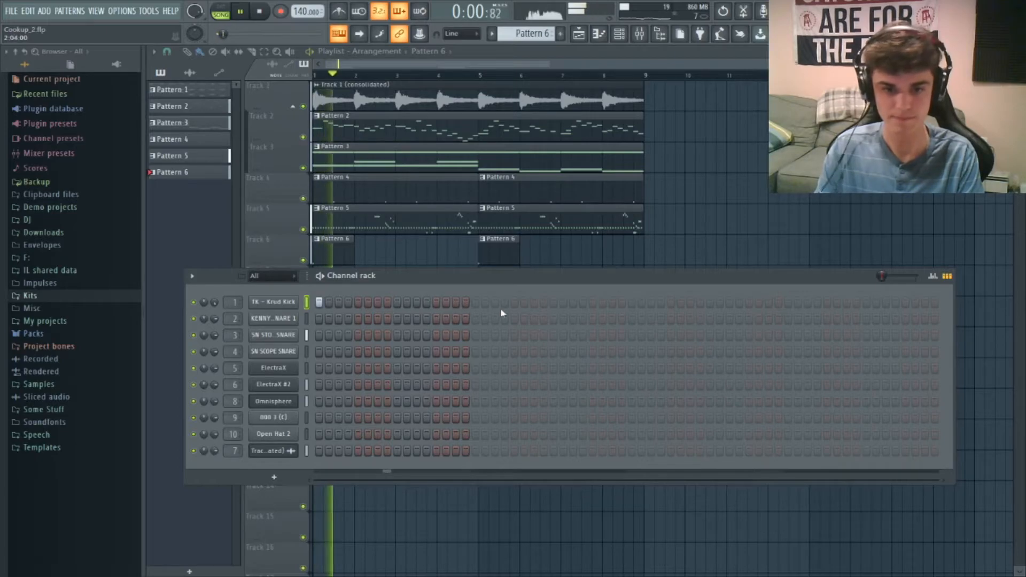
pyautogui.click(533, 303)
pyautogui.click(554, 303)
pyautogui.click(632, 303)
pyautogui.click(828, 302)
pyautogui.click(867, 303)
# - Try extra kicks on steps 63 and 61, remove them and put a kick on step 55 instead
pyautogui.click(925, 303)
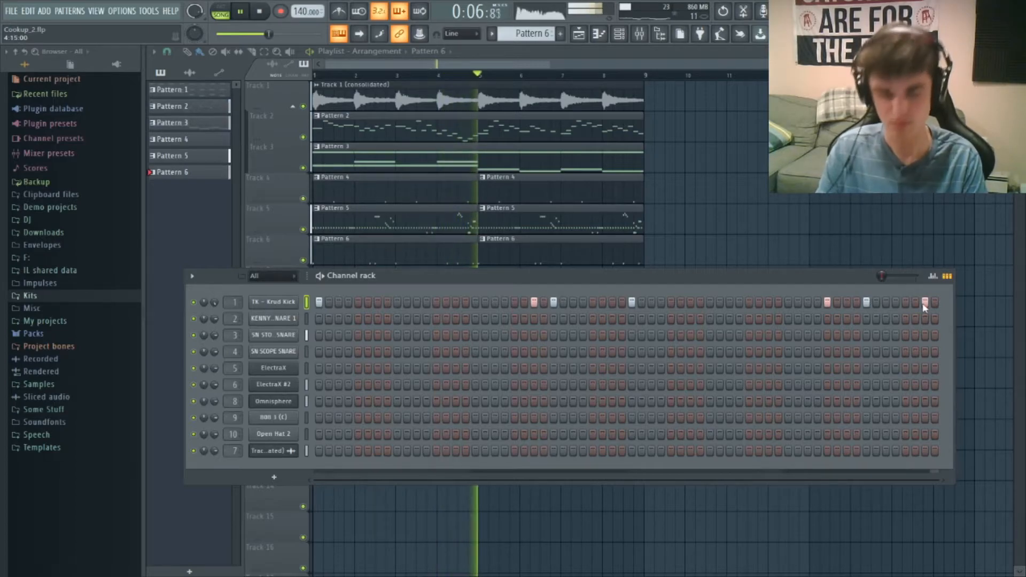
pyautogui.click(925, 302)
pyautogui.click(906, 302)
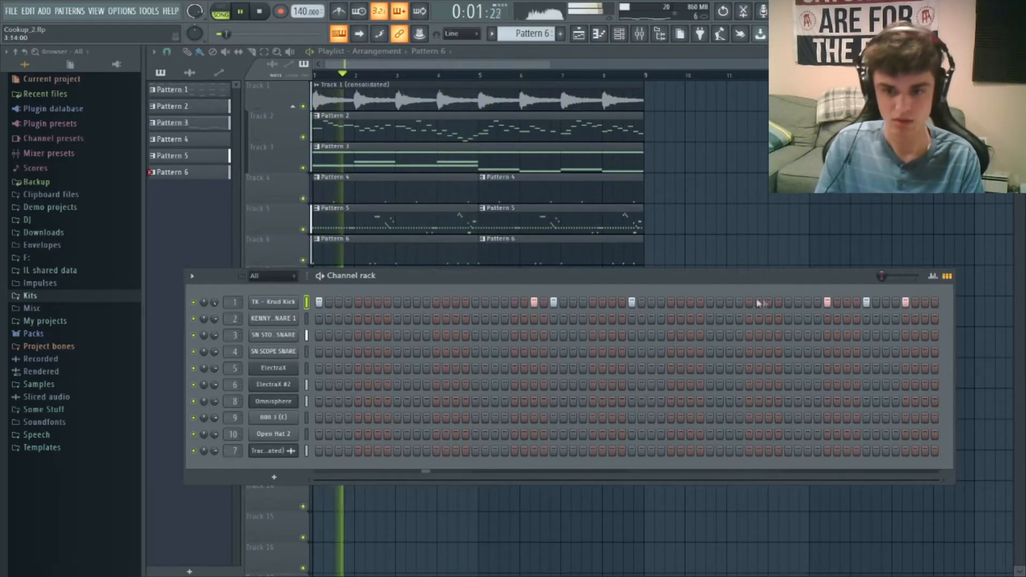
pyautogui.rightClick(903, 304)
pyautogui.click(847, 303)
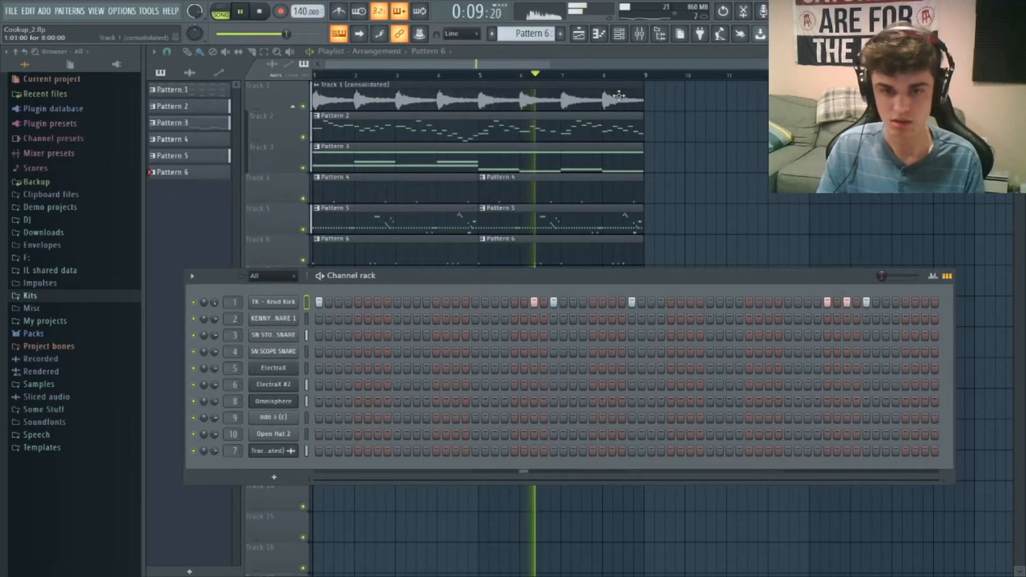
# - Raise the kick's Insert 1 fader to 125% and add a kick on beat 4 of bar 4 in the piano roll
pyautogui.click(639, 33)
pyautogui.moveTo(227, 295); pyautogui.dragTo(225, 281)
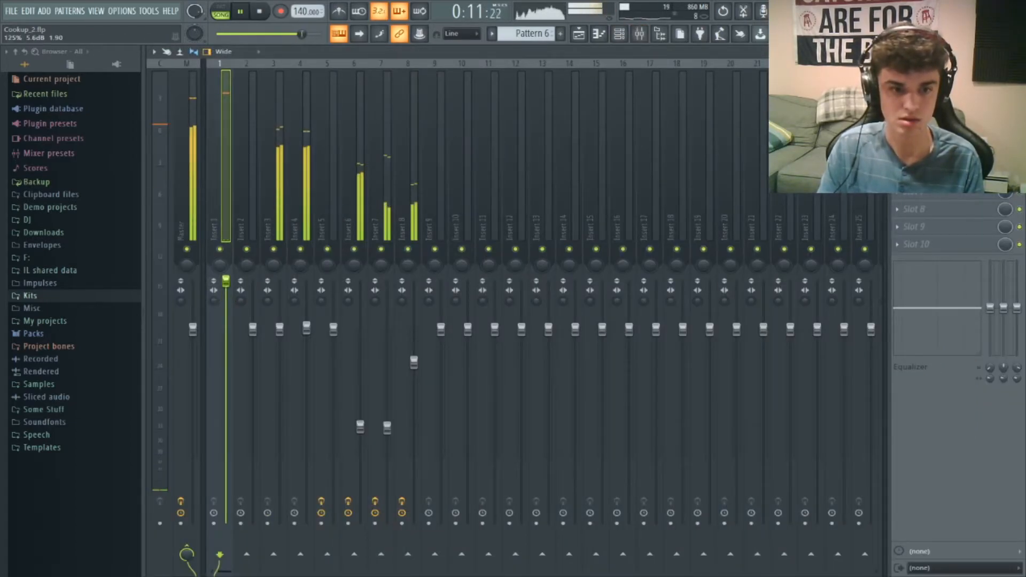
pyautogui.click(599, 33)
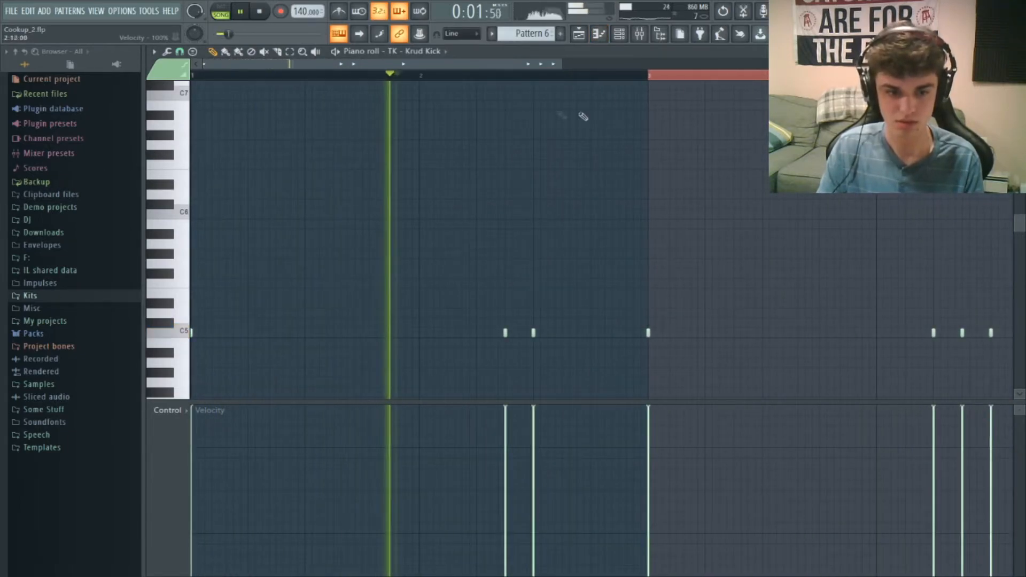
pyautogui.moveTo(492, 64); pyautogui.dragTo(603, 80)
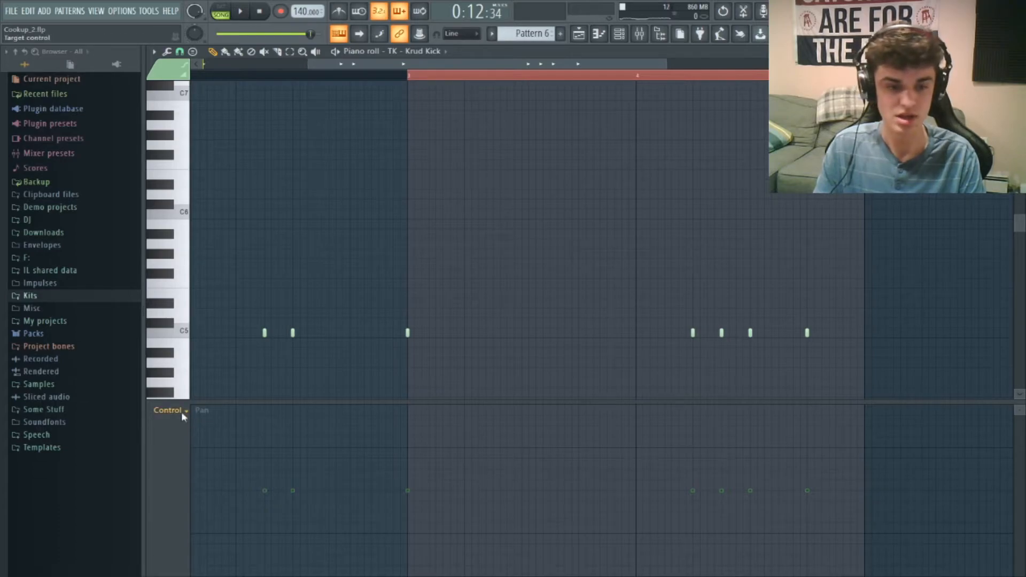
pyautogui.click(191, 447)
# - Create Pattern 7, place it on track 7 at bar 1 and review the 808 3 (C) channel's envelope and sample settings
pyautogui.click(578, 33)
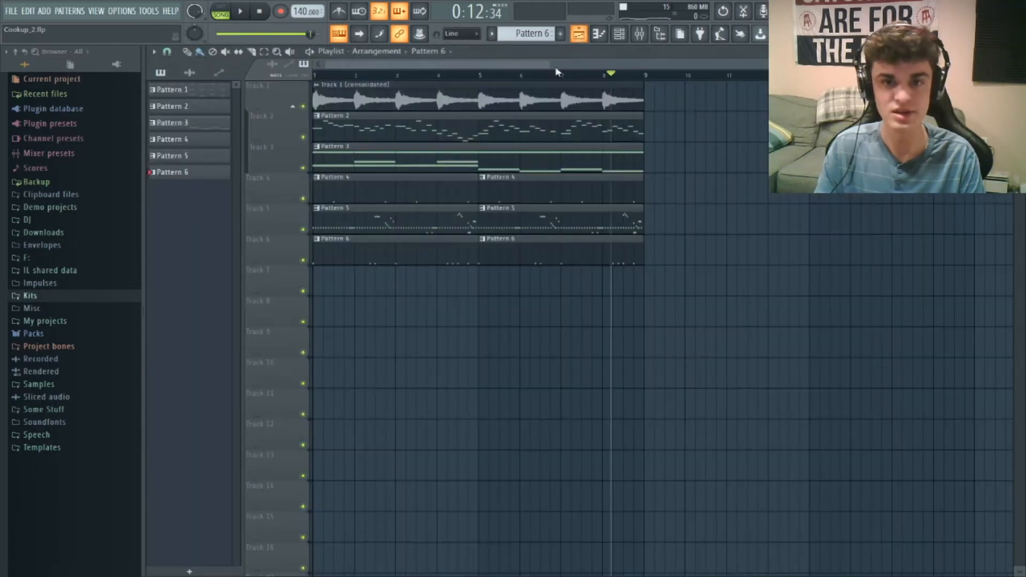
pyautogui.click(619, 33)
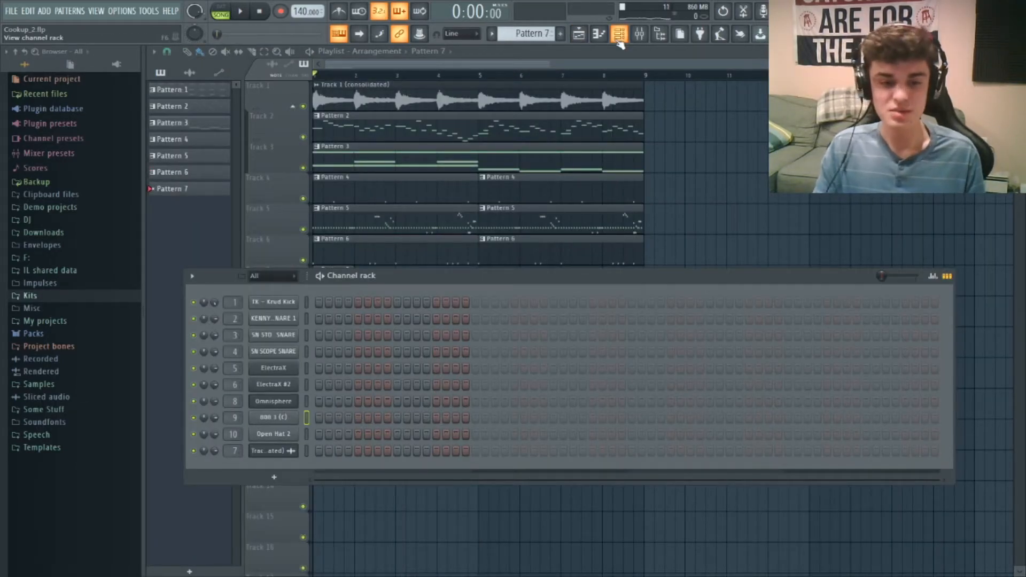
pyautogui.click(285, 419)
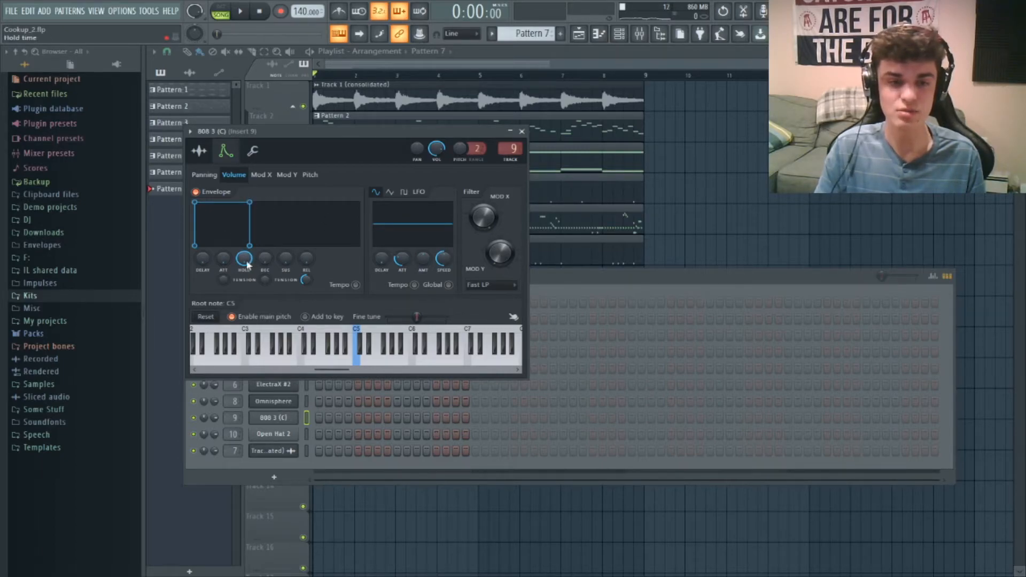
pyautogui.click(200, 152)
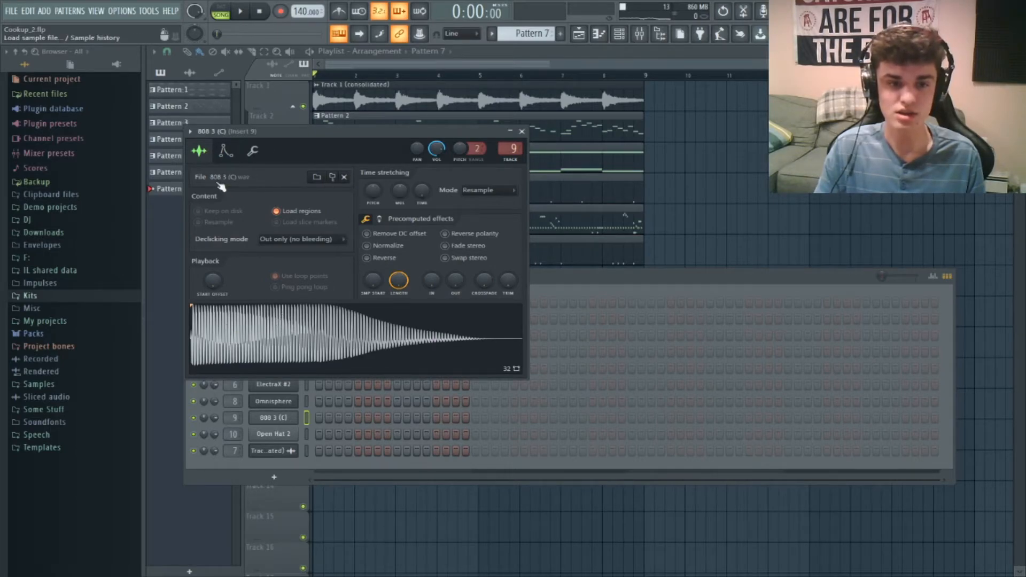
pyautogui.click(521, 131)
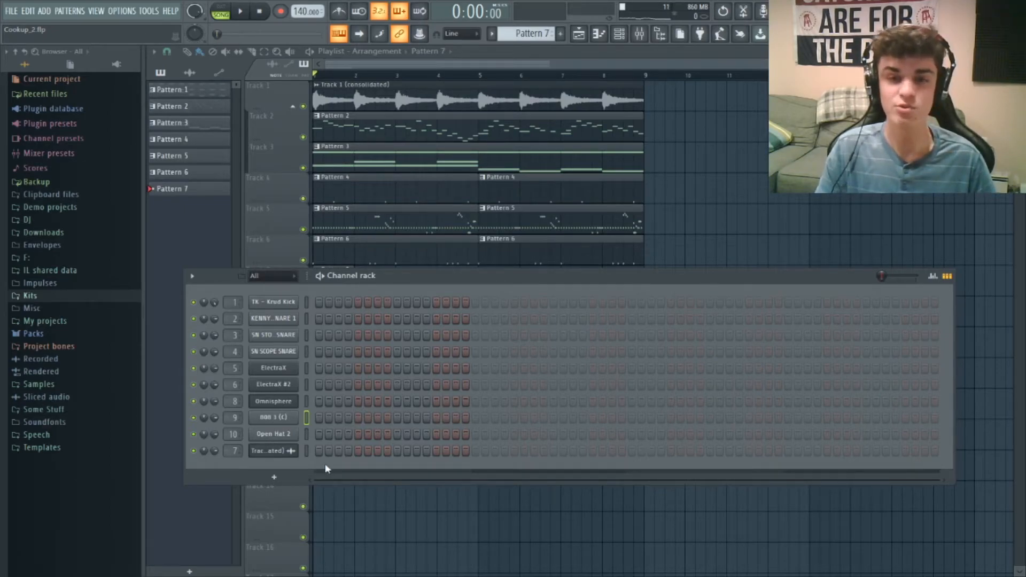
# - In the 808 3 (C) piano roll, place a half-bar E5 note at bar 1 and a run of E5 notes across bar 2
pyautogui.press('z')
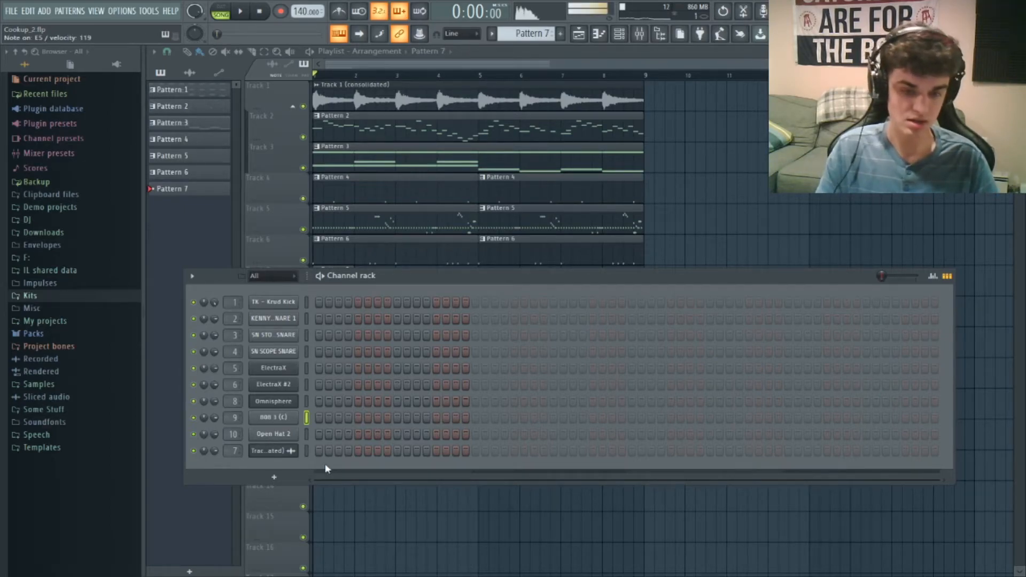
pyautogui.press('F6')
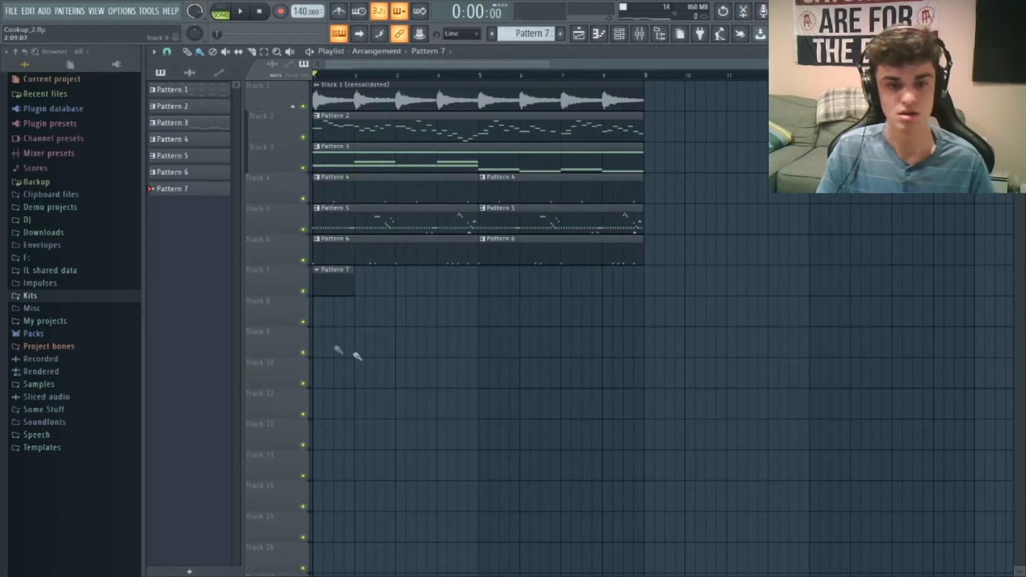
pyautogui.click(604, 36)
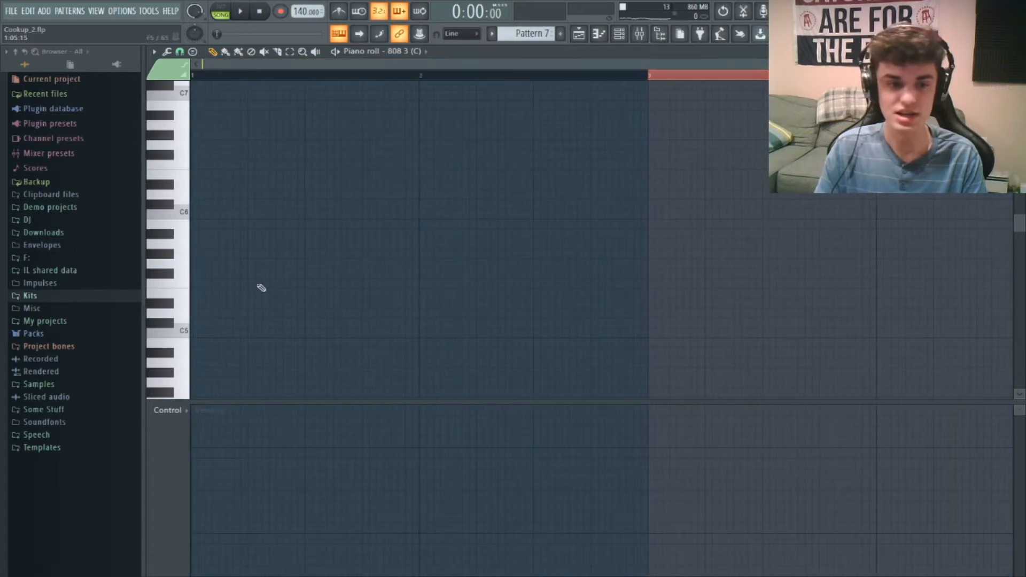
pyautogui.click(187, 298)
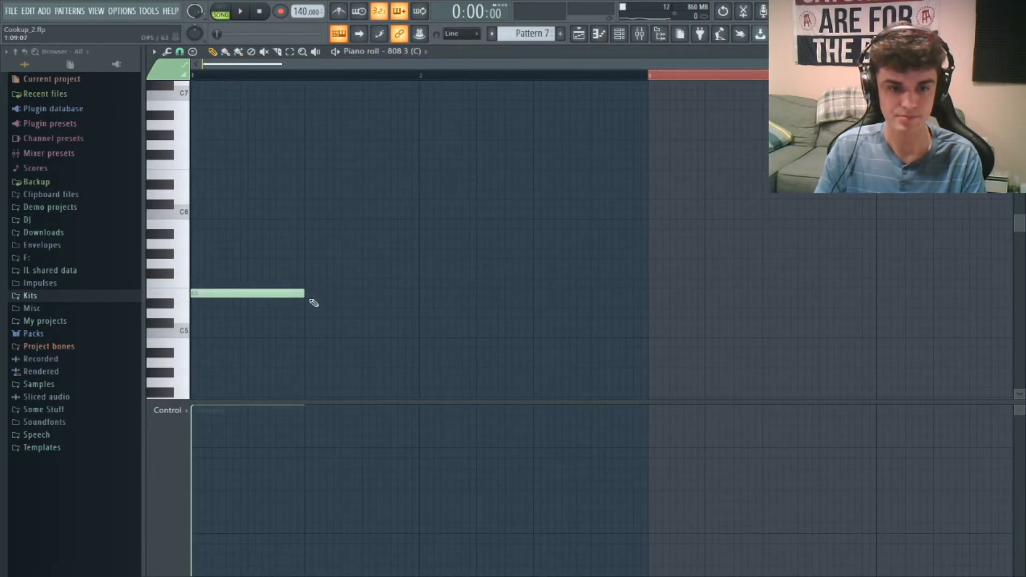
pyautogui.press('space')
pyautogui.press('space')
pyautogui.click(481, 293)
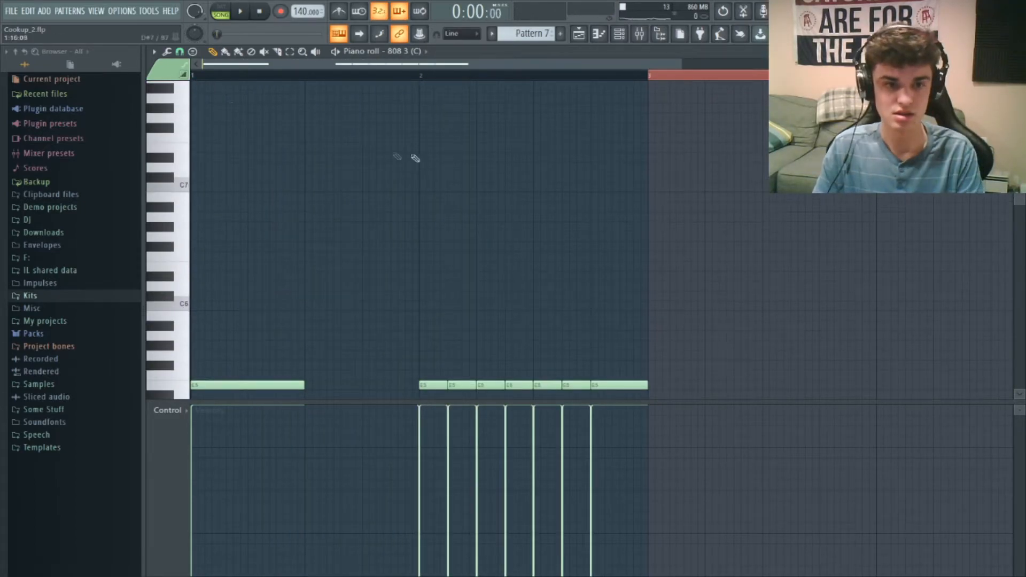
# - Add short E7, E6, B6 and B5 slide notes above the bar 2 run, checking them by playback
pyautogui.moveTo(434, 148)
pyautogui.mouseDown()
pyautogui.moveTo(421, 140)
pyautogui.moveTo(430, 149)
pyautogui.mouseUp()
pyautogui.press('space')
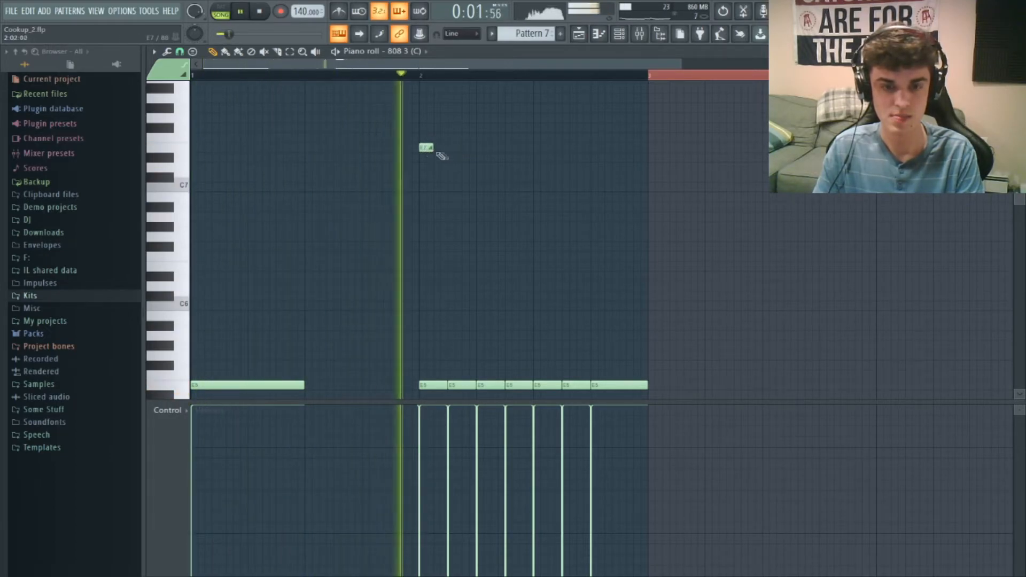
pyautogui.press('space')
pyautogui.moveTo(482, 243); pyautogui.dragTo(475, 277)
pyautogui.press('space')
pyautogui.click(535, 197)
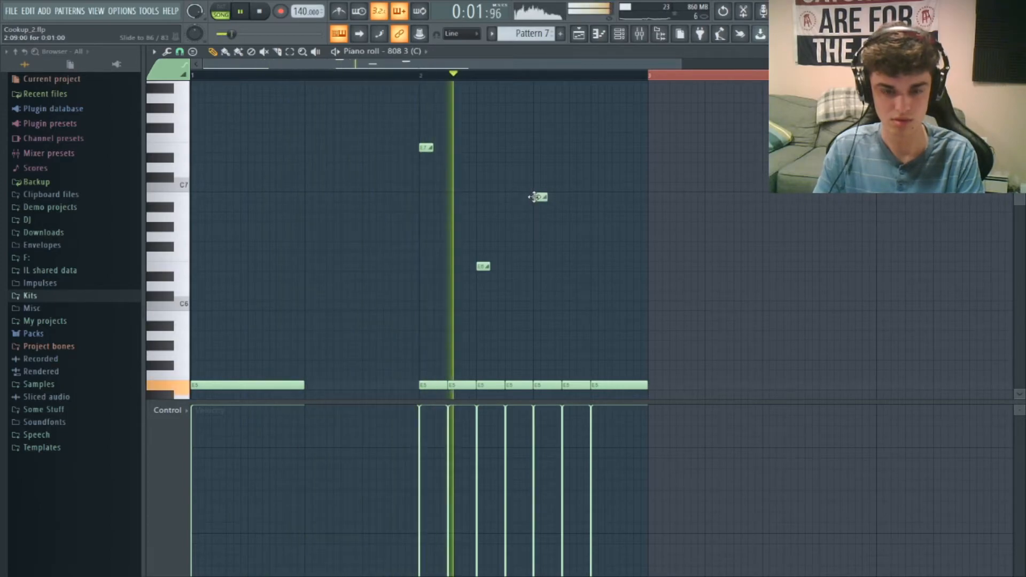
pyautogui.press('space')
pyautogui.moveTo(556, 288); pyautogui.dragTo(569, 315)
pyautogui.press('space')
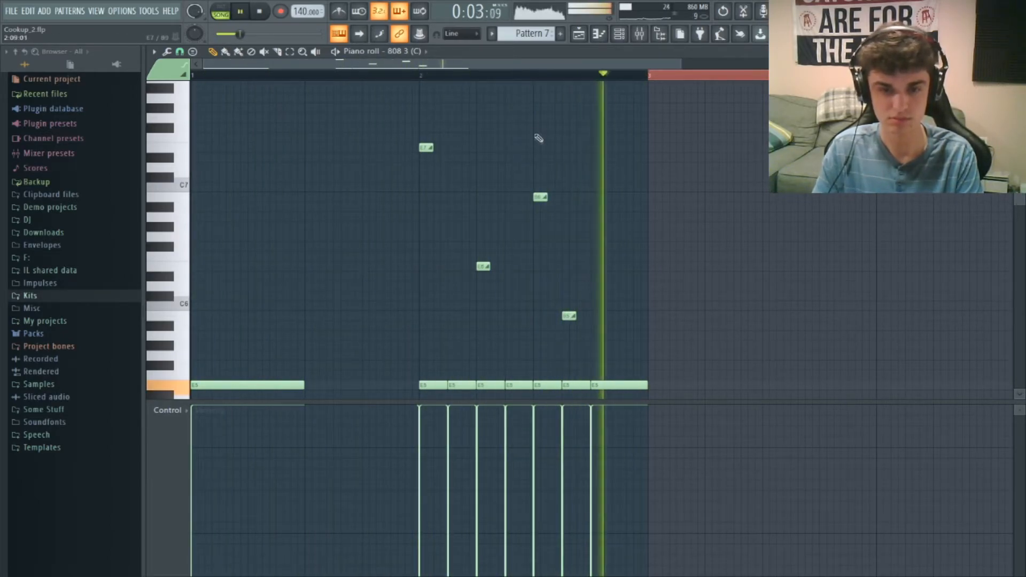
# - Rework the slides in the second half of bar 2 into B6, B5 and E6 at steps 9, 10 and 11
pyautogui.click(424, 75)
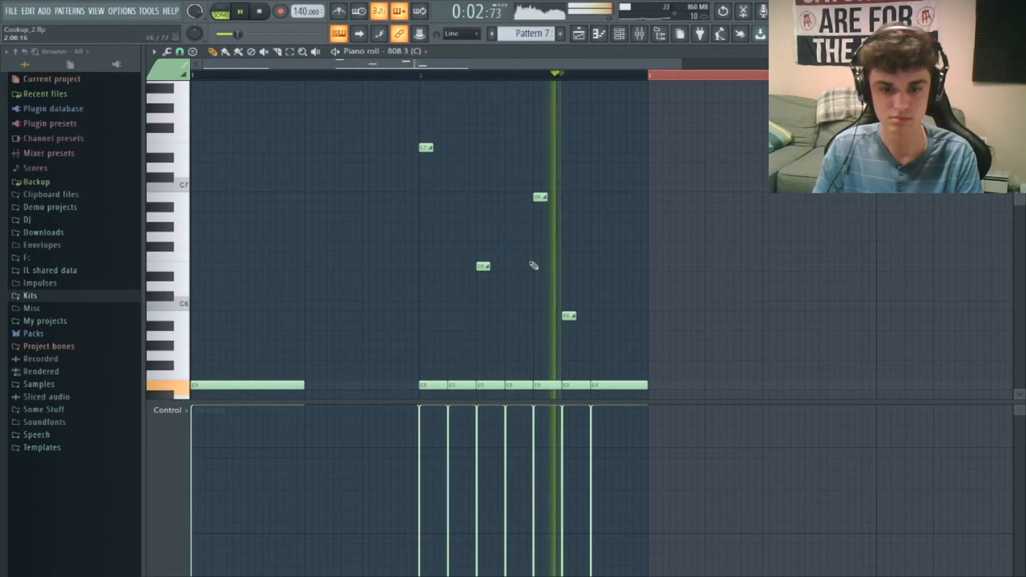
pyautogui.scroll(-1, 593, 206)
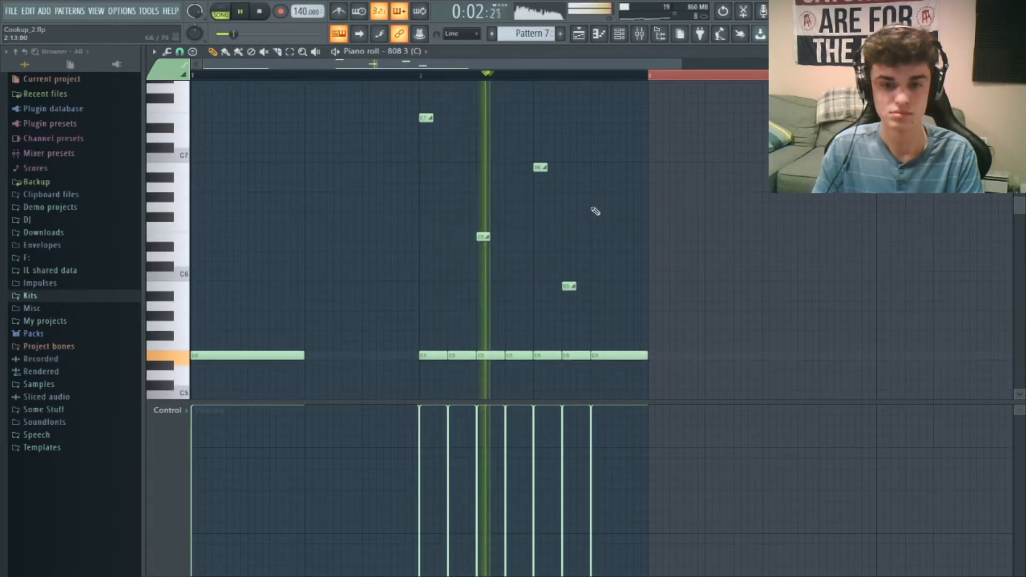
pyautogui.press('space')
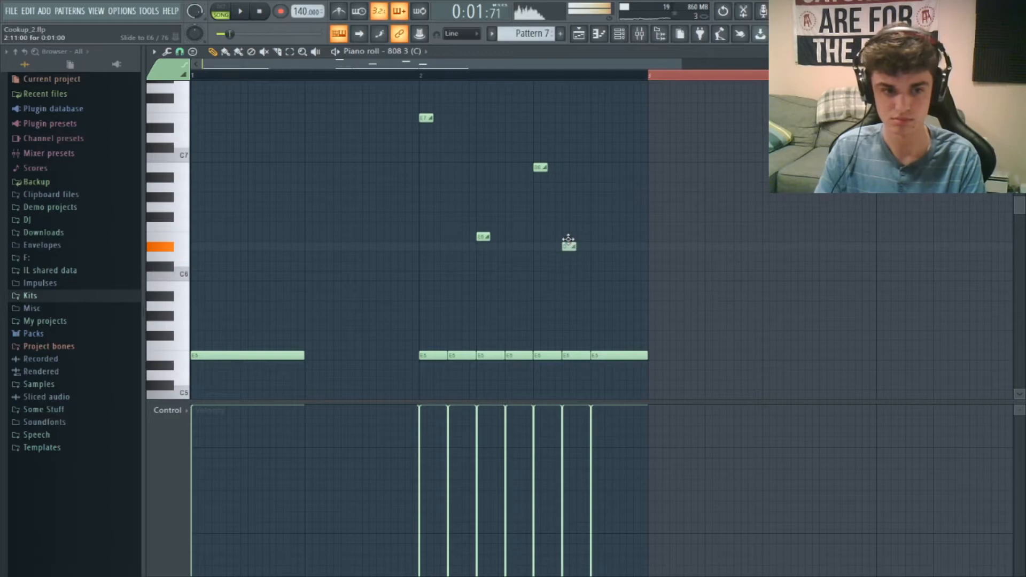
pyautogui.press('space')
pyautogui.press('space')
pyautogui.click(540, 277)
pyautogui.moveTo(541, 277); pyautogui.dragTo(553, 286)
# - Place a half-bar E5 note in bar 3 and fill bar 4 with E5 notes and E6, E7 and B5 slides
pyautogui.press('space')
pyautogui.press('space')
pyautogui.press('space')
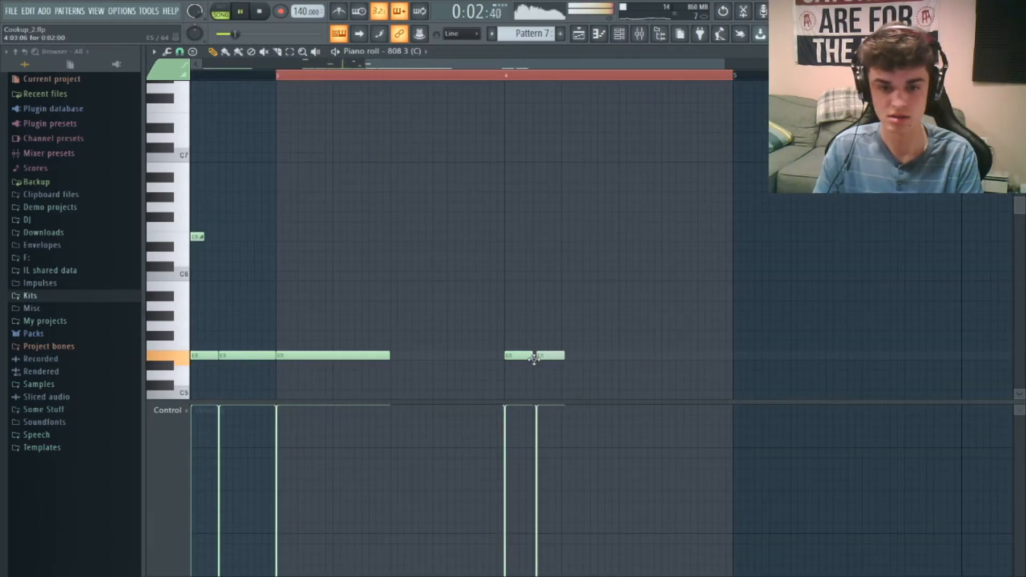
pyautogui.moveTo(534, 359); pyautogui.dragTo(619, 356)
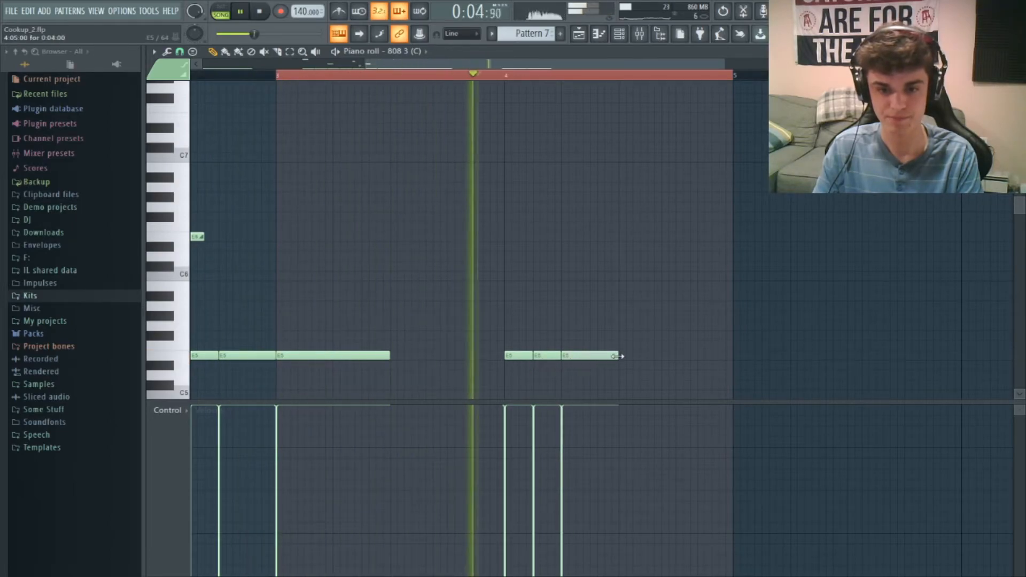
pyautogui.click(623, 355)
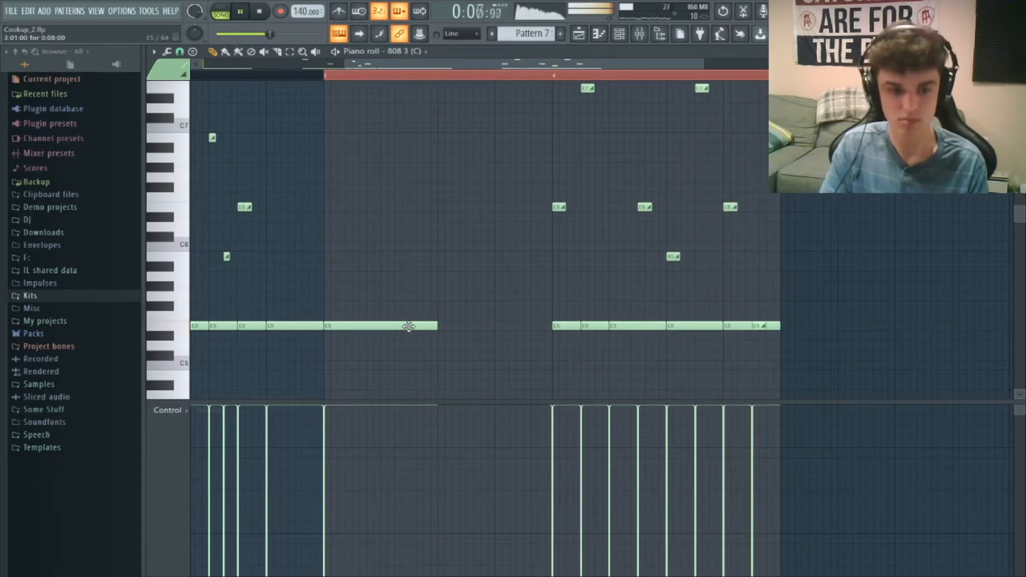
# - Continue the 808 line through bar 8, using B4 notes in bars 5 and 6 with B5, B6 and F#6 slides over bar 6
pyautogui.click(784, 377)
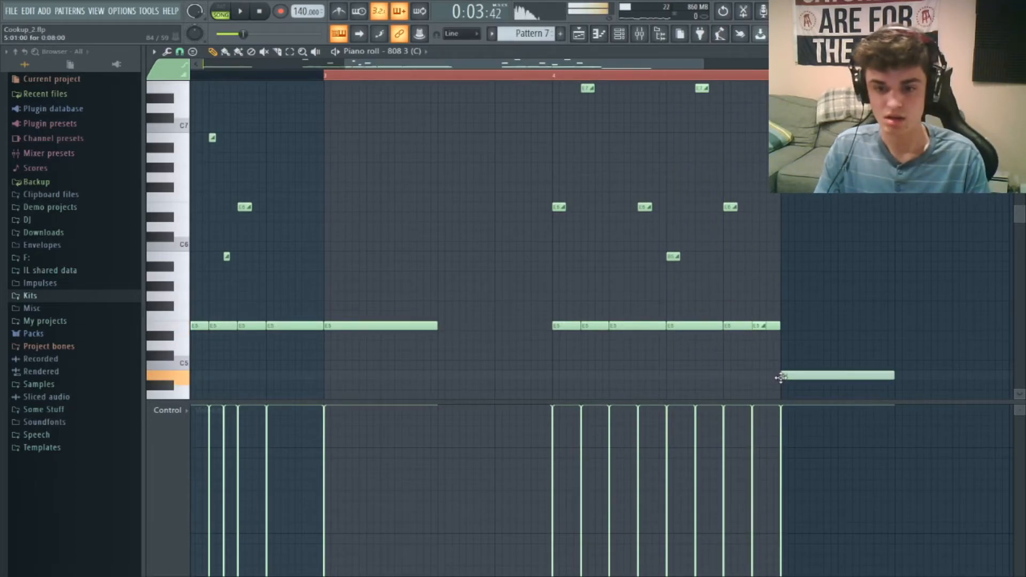
pyautogui.press('space')
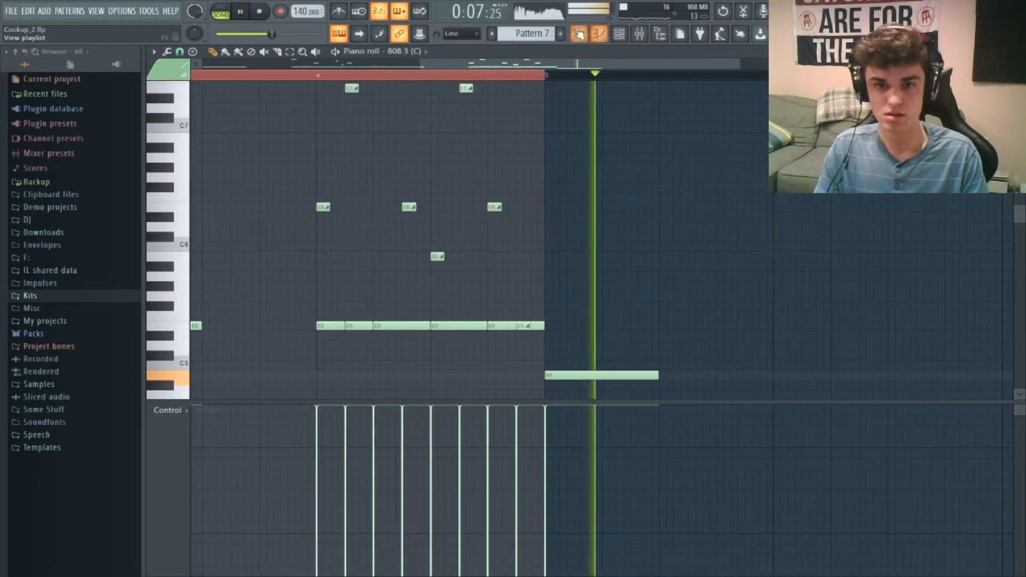
pyautogui.click(579, 33)
pyautogui.press('space')
pyautogui.press('space')
pyautogui.press('F7')
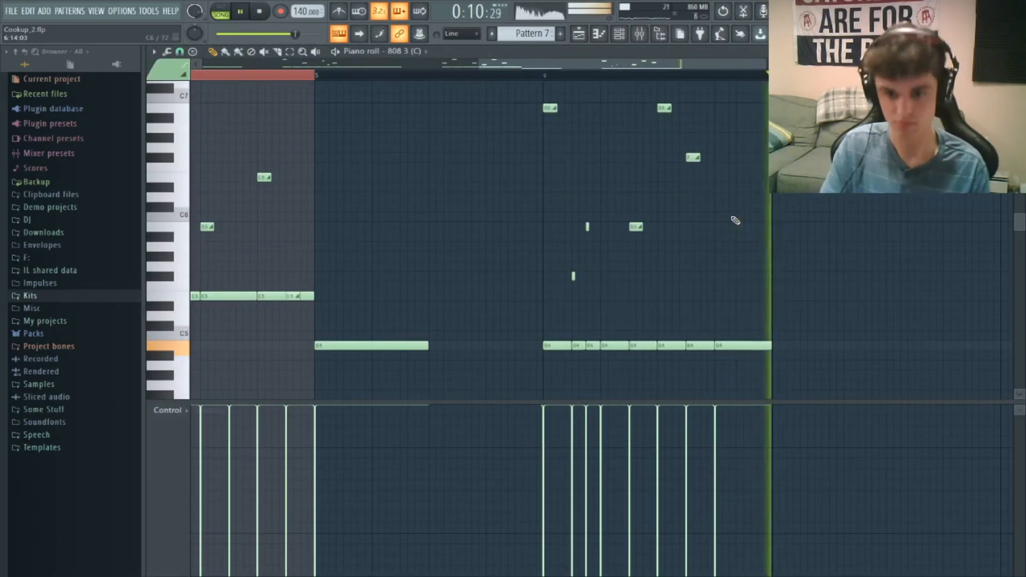
pyautogui.click(580, 34)
pyautogui.press('space')
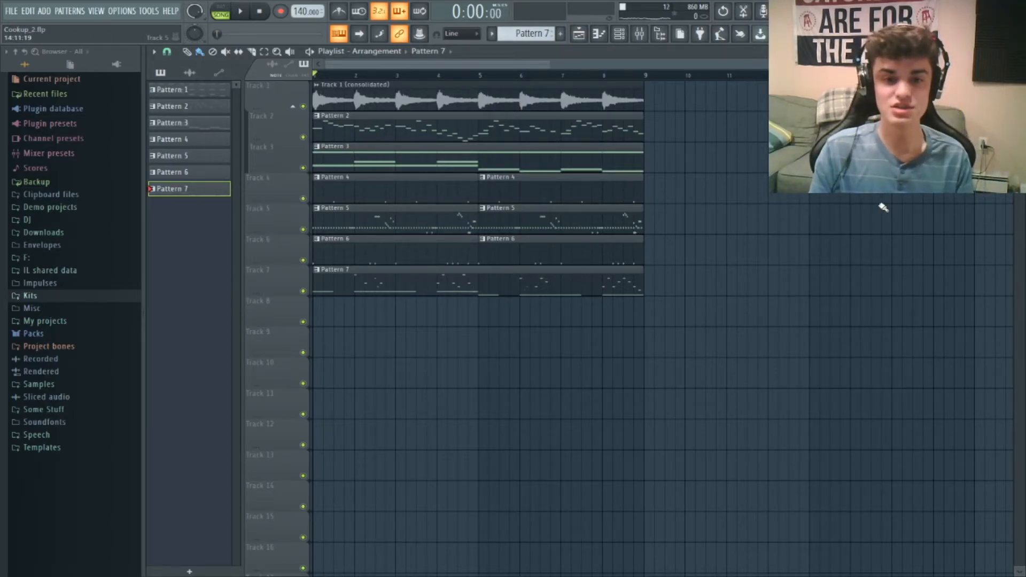
# - Set the 808's Insert 9 fader to about 82% and play the arrangement through
pyautogui.press('F9')
pyautogui.press('space')
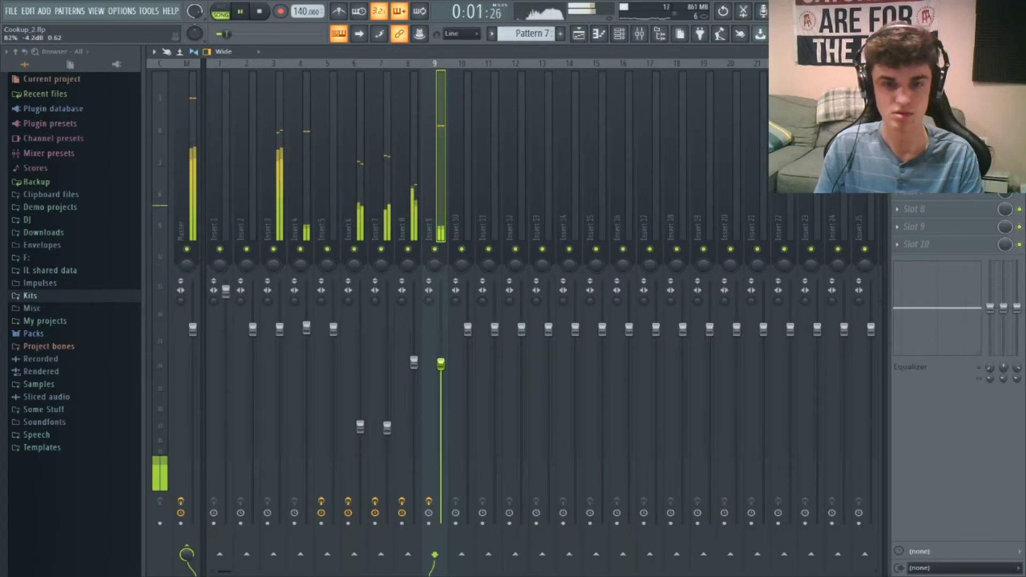
pyautogui.click(584, 37)
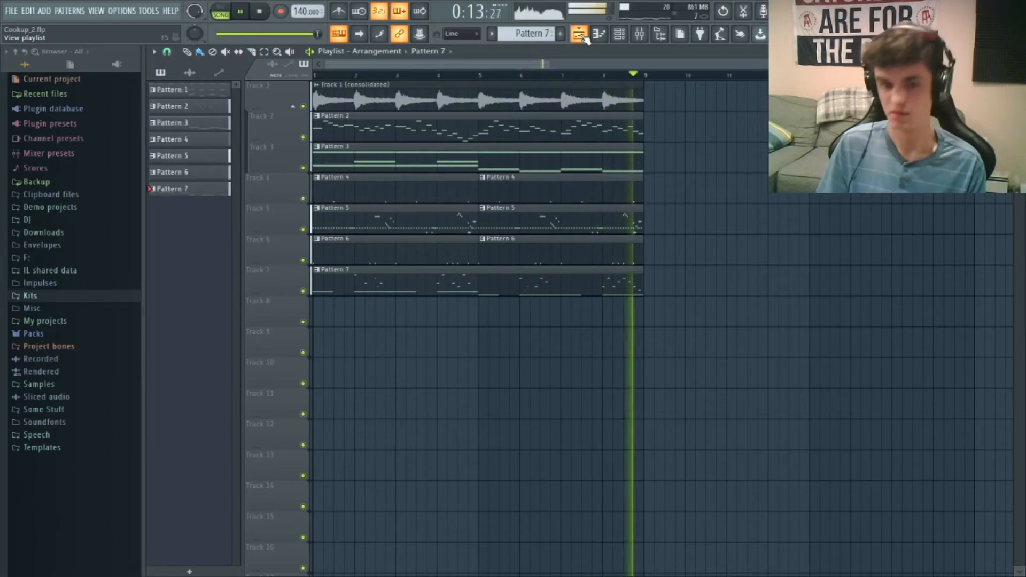
pyautogui.press('space')
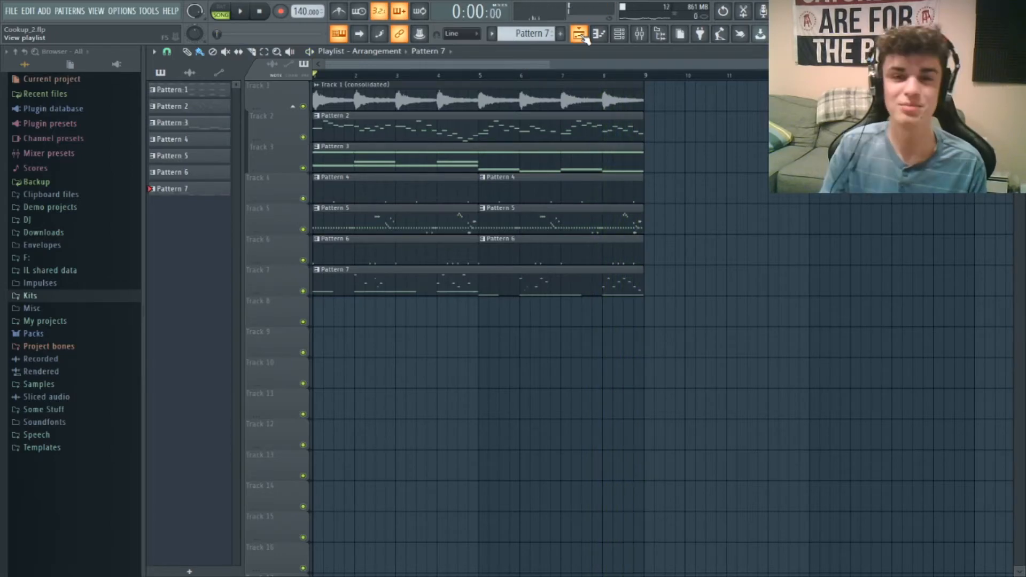
# - Apply Sausage Fattener to Insert 9 with Fatness and Color at 10%, and return to the playlist
pyautogui.click(641, 36)
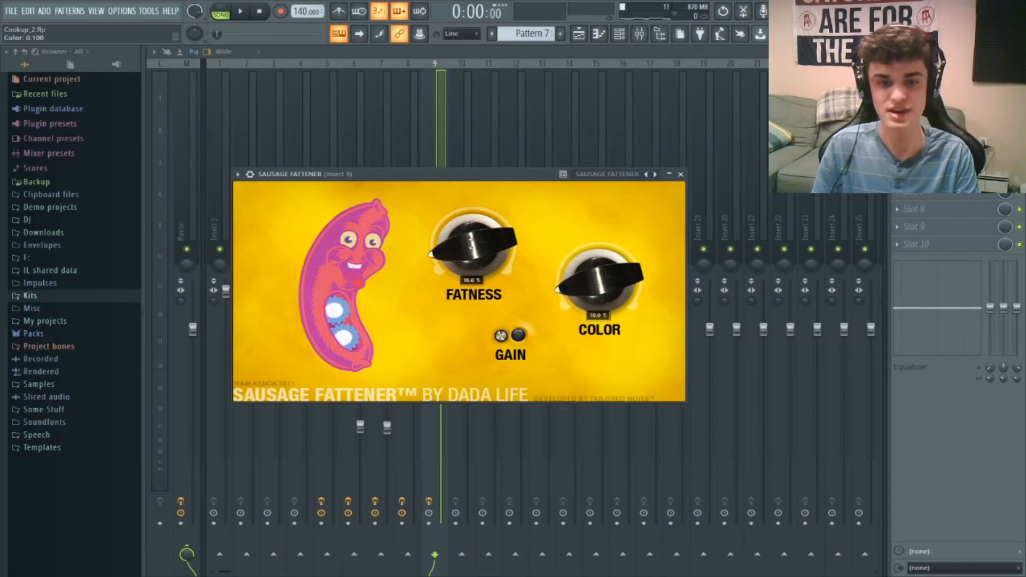
pyautogui.click(439, 156)
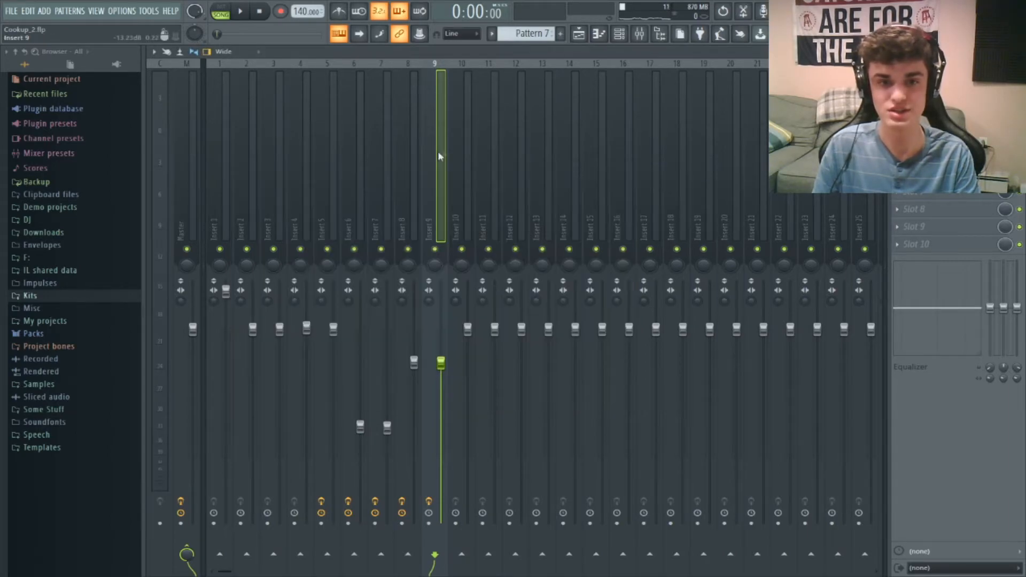
pyautogui.click(587, 34)
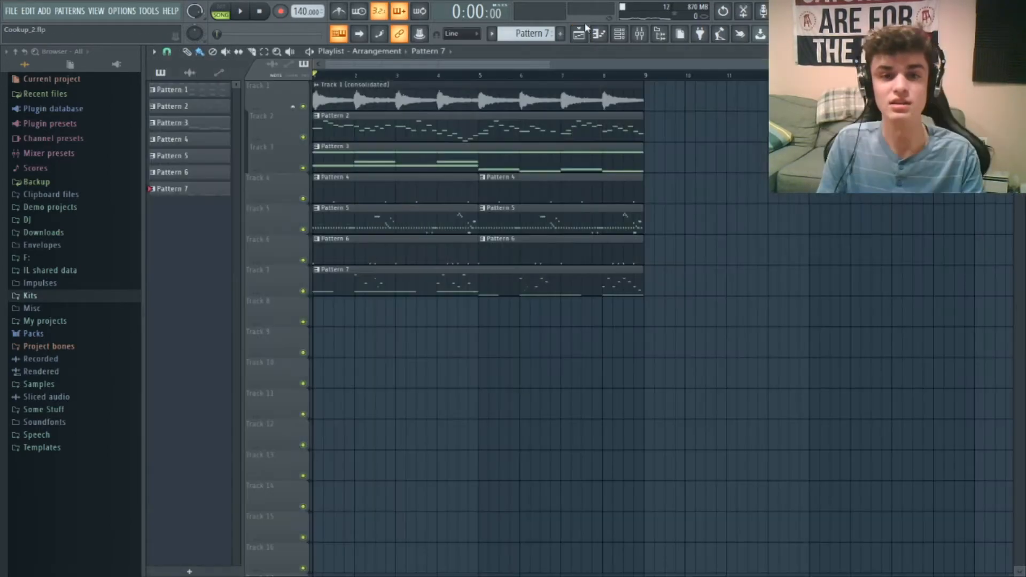
# - During playback, adjust Fatness in Insert 9's Sausage Fattener and lower the highest band of its Parametric EQ 2
pyautogui.press('space')
pyautogui.click(640, 34)
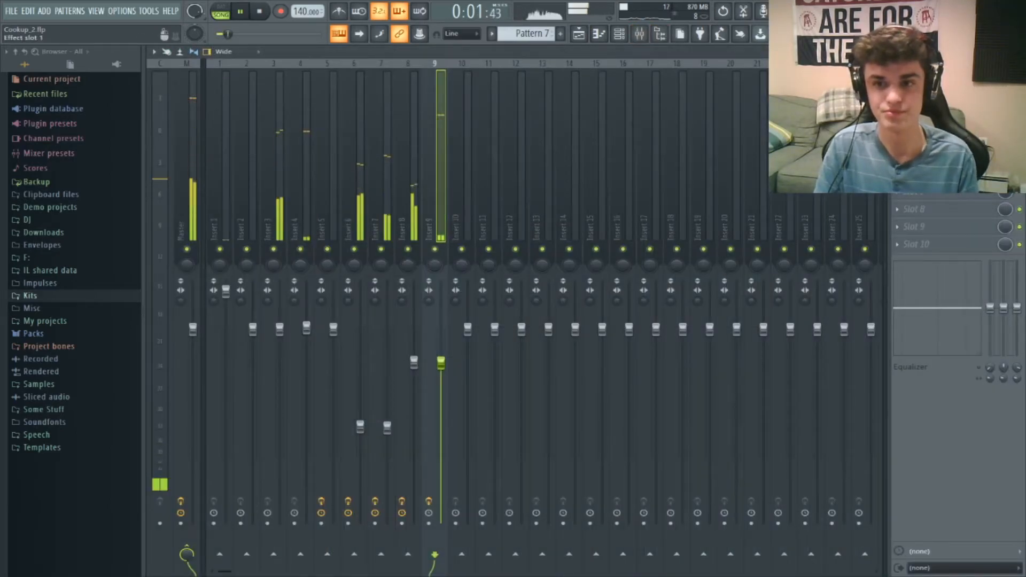
pyautogui.click(919, 86)
pyautogui.moveTo(475, 243); pyautogui.dragTo(471, 273)
pyautogui.press('Escape')
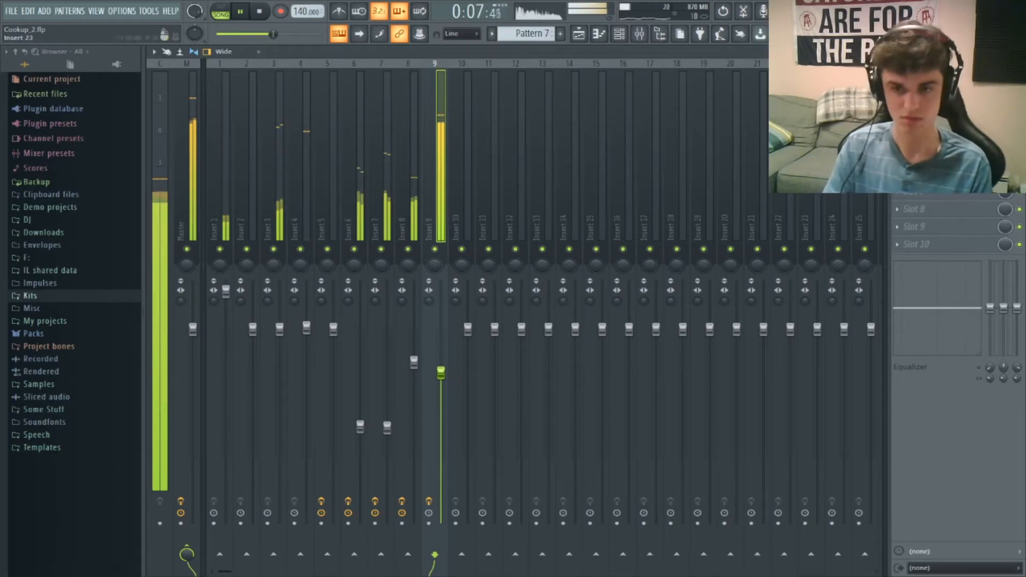
pyautogui.click(919, 104)
pyautogui.moveTo(417, 277); pyautogui.dragTo(416, 281)
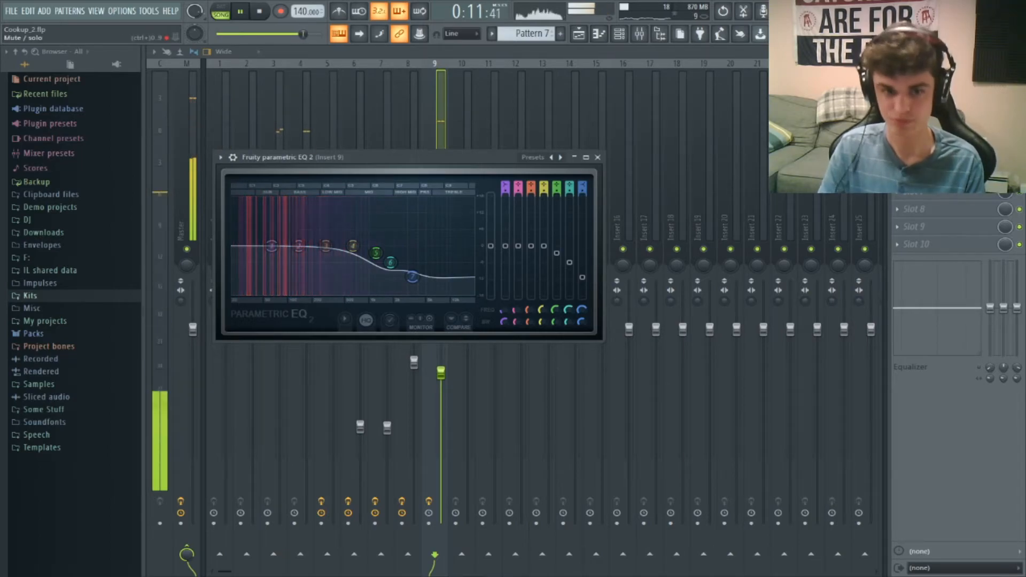
pyautogui.press('Escape')
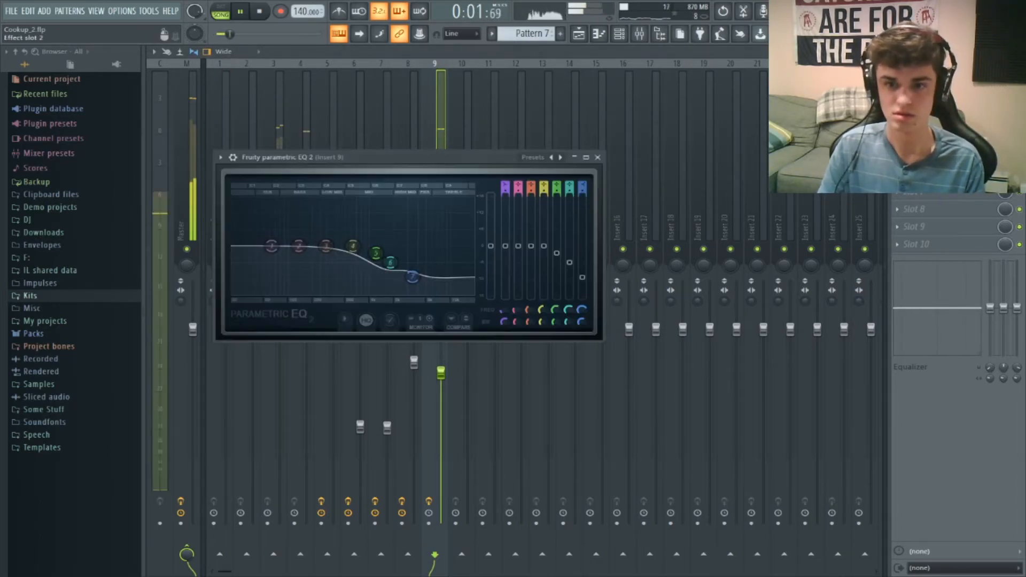
# - Set Sausage Fattener's Fatness to 16% on Insert 9 and pull the highest Parametric EQ 2 band slightly further down
pyautogui.click(927, 86)
pyautogui.moveTo(508, 240)
pyautogui.mouseDown()
pyautogui.moveTo(517, 213)
pyautogui.moveTo(492, 244)
pyautogui.mouseUp()
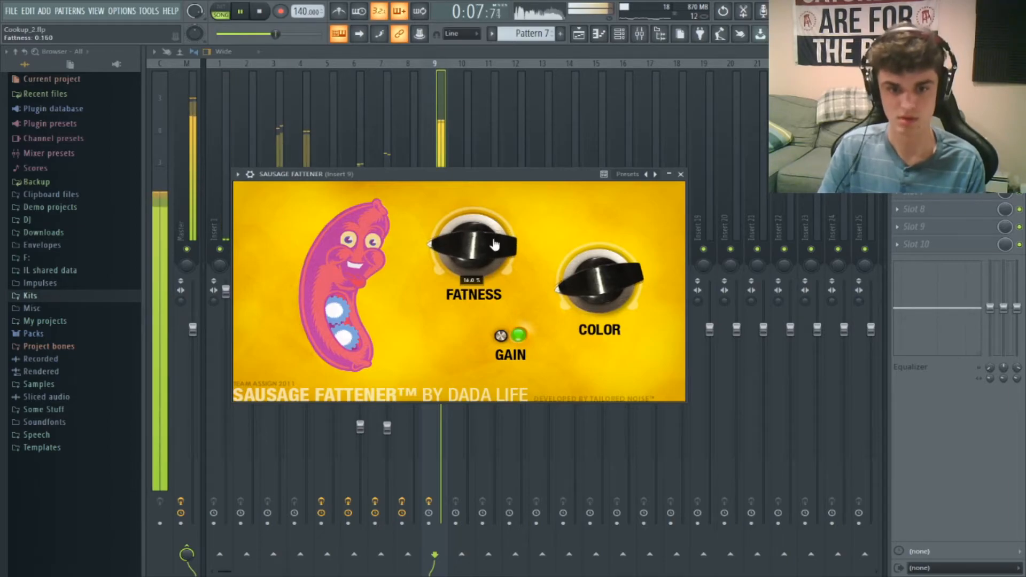
pyautogui.click(927, 104)
pyautogui.moveTo(412, 277); pyautogui.dragTo(410, 281)
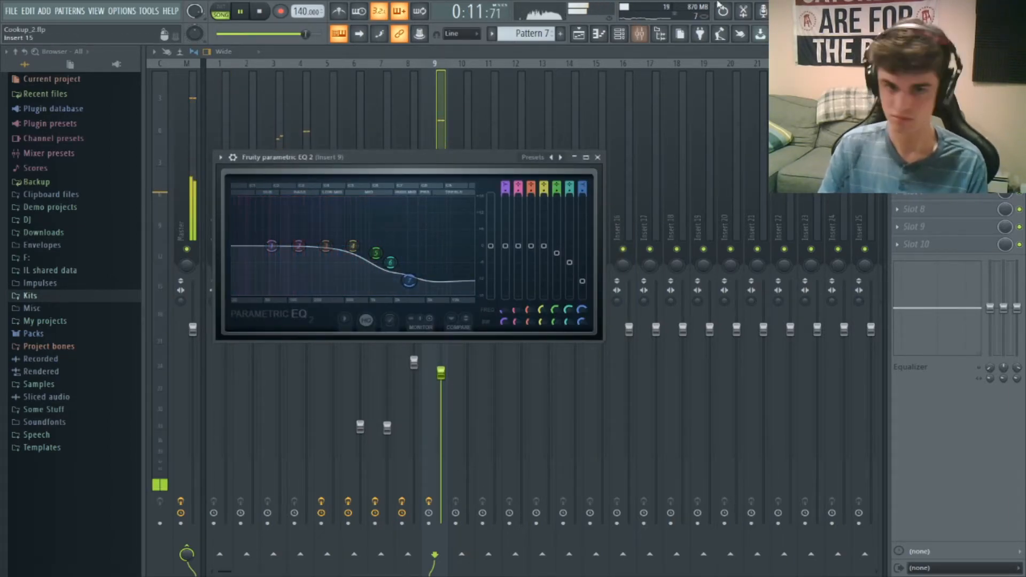
# - Place Pattern 8 on Track 8 at bars 1 and 5, and check the KENNY BEATS SNARE 1 channel's settings
pyautogui.click(578, 33)
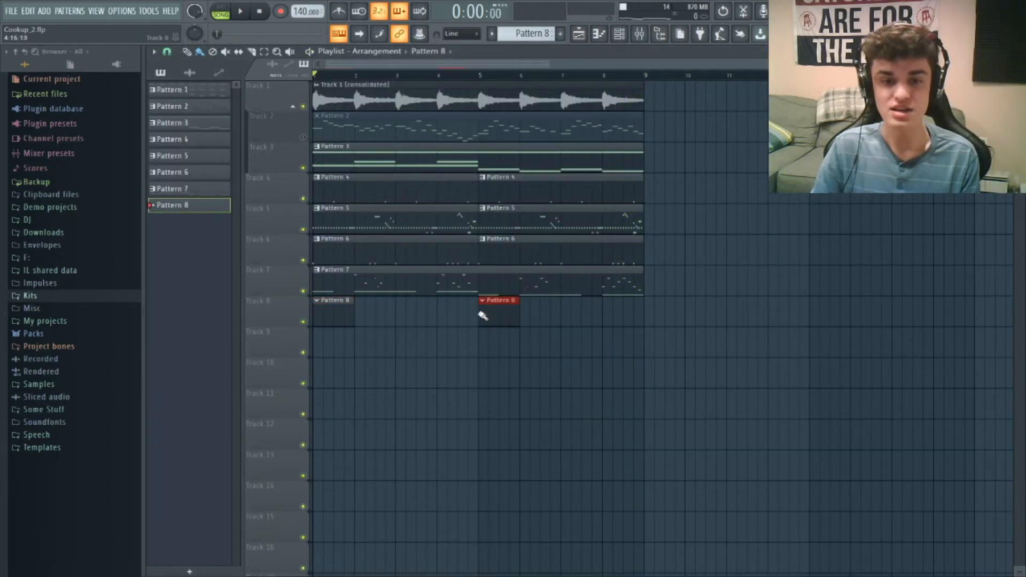
pyautogui.click(626, 34)
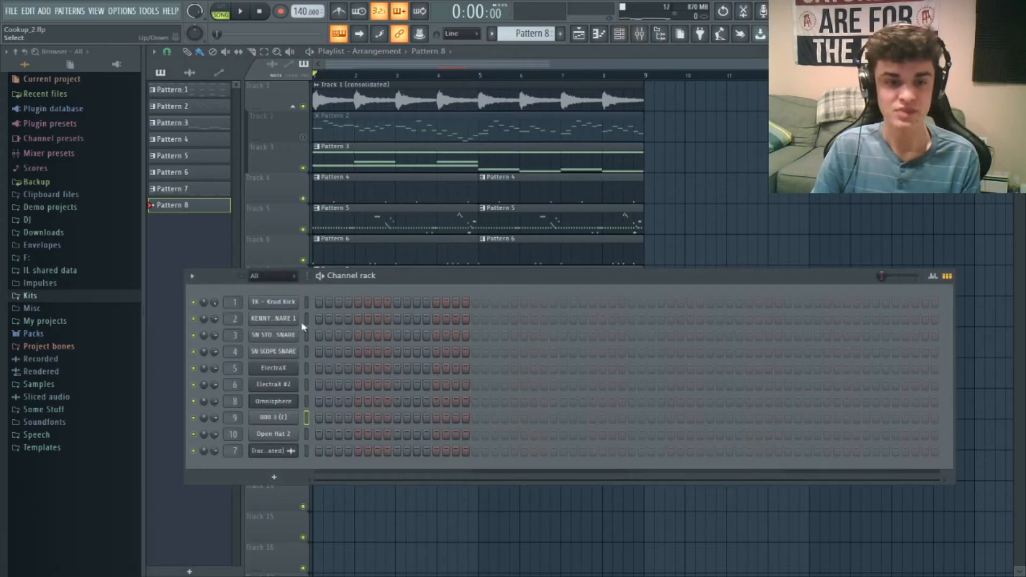
pyautogui.click(285, 322)
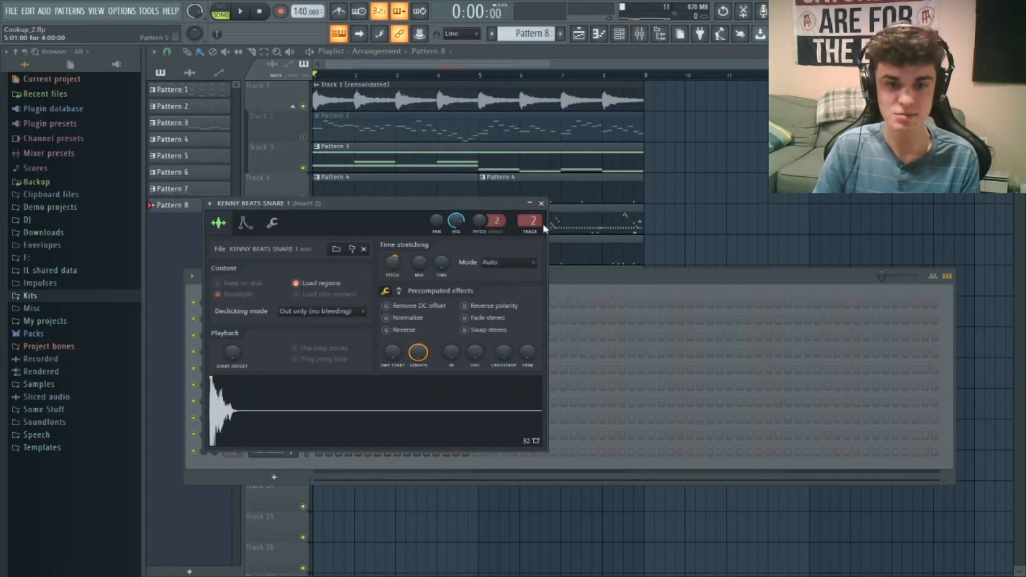
pyautogui.click(542, 204)
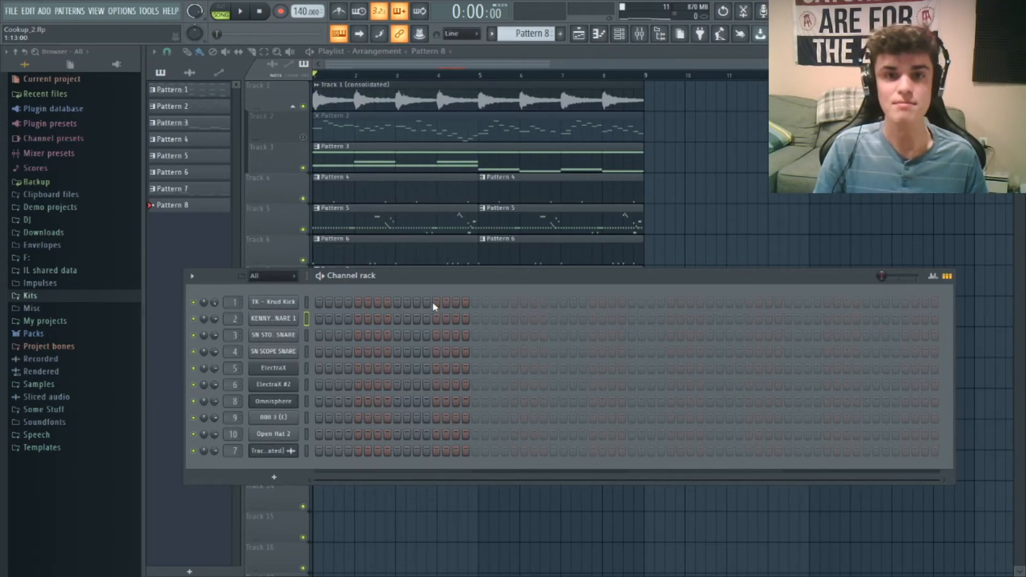
# - Put KENNY BEATS SNARE 1 hits on steps 4, 7, 15, 20 and 23 of Pattern 8 while playing the arrangement
pyautogui.click(348, 319)
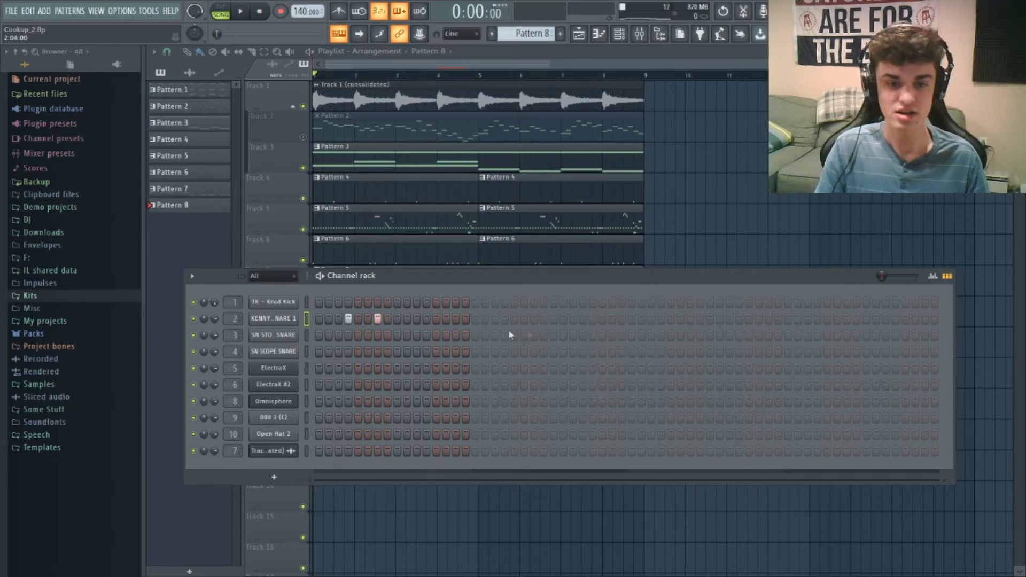
pyautogui.moveTo(492, 277); pyautogui.dragTo(512, 315)
pyautogui.press('space')
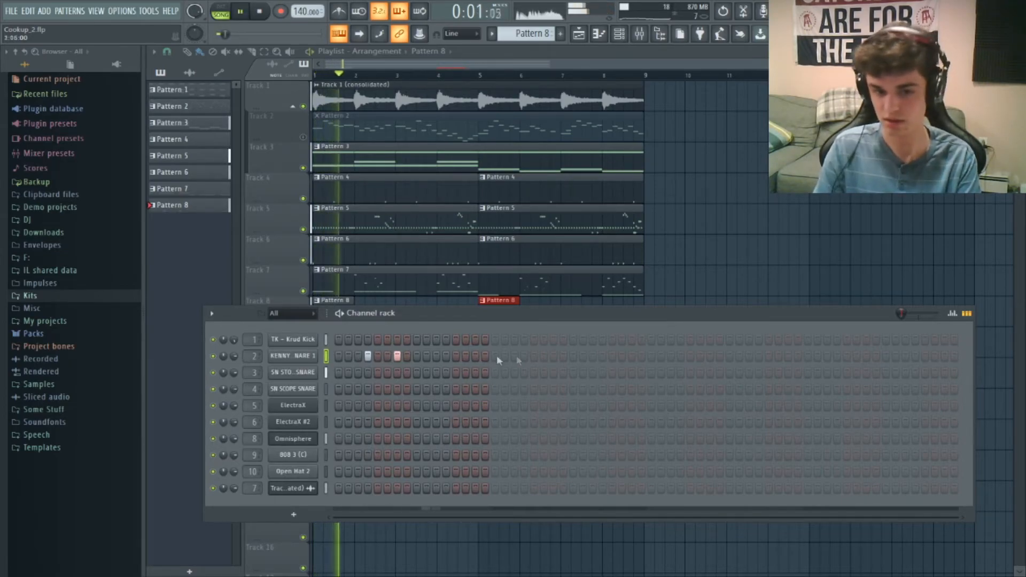
pyautogui.click(477, 356)
pyautogui.click(523, 356)
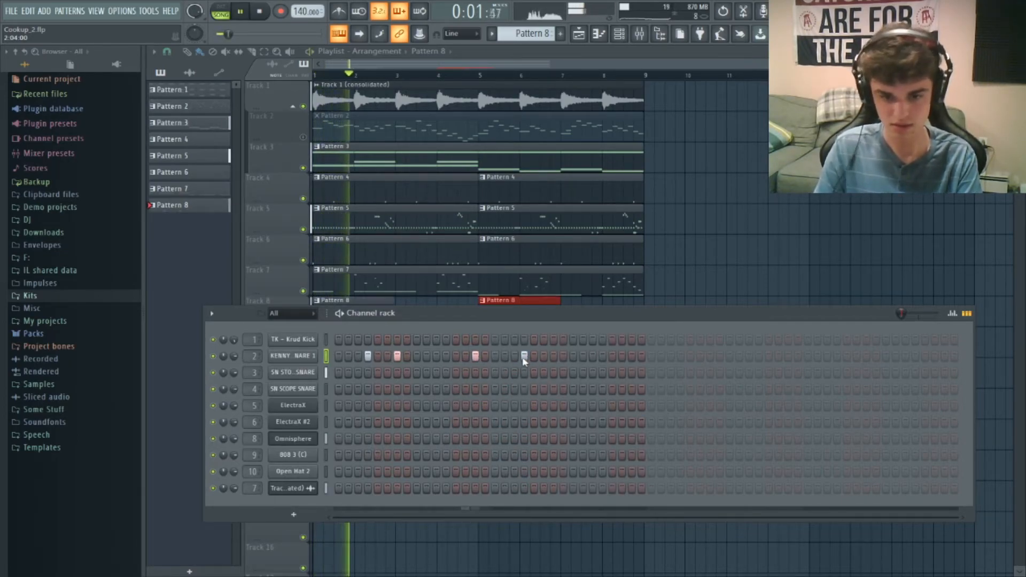
pyautogui.click(553, 356)
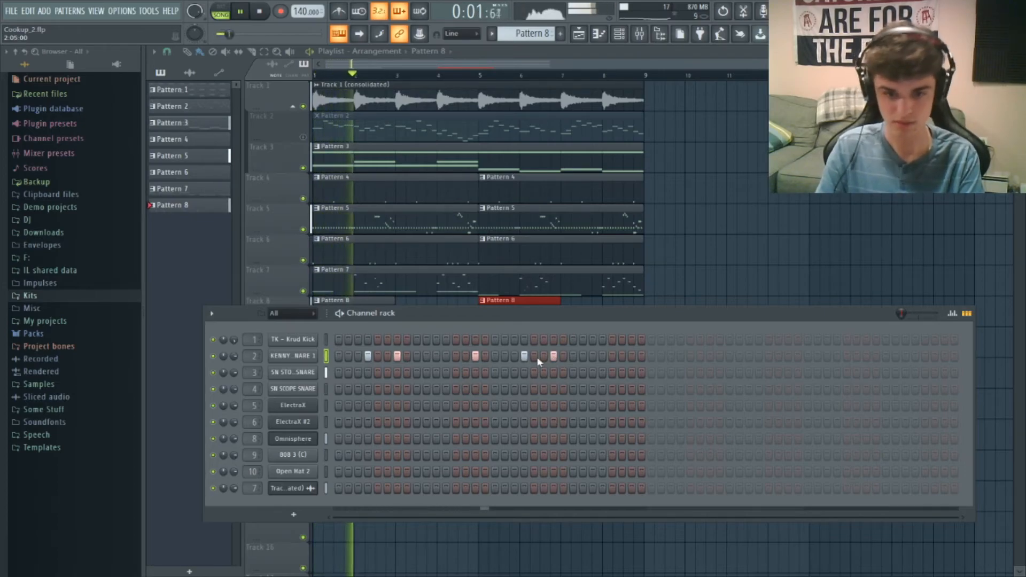
# - Extend the KENNY BEATS SNARE 1 part with hits on steps 27, 36, 39 and 47, replaying the arrangement in between
pyautogui.press('space')
pyautogui.press('space')
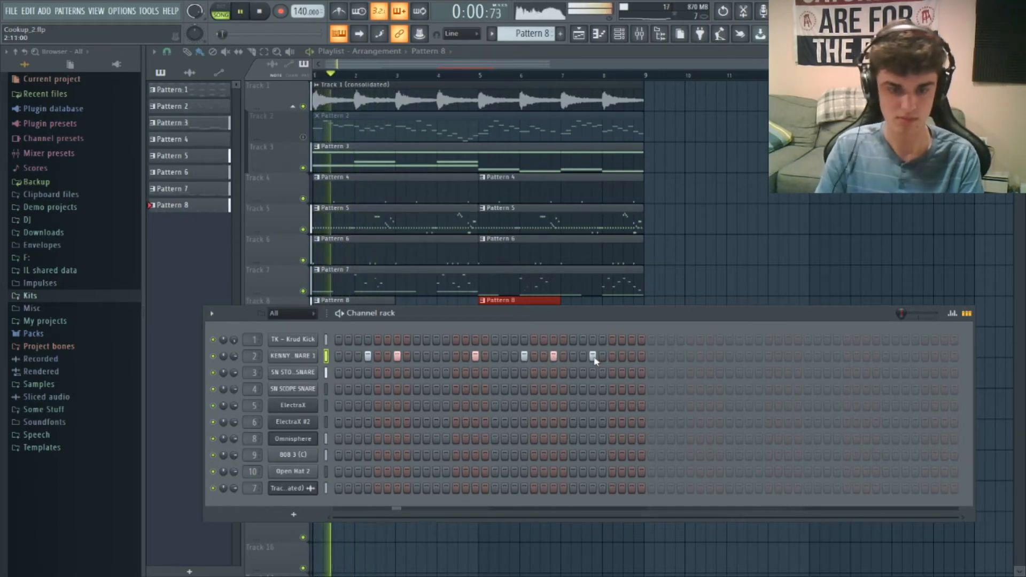
pyautogui.press('space')
pyautogui.click(681, 356)
pyautogui.click(710, 356)
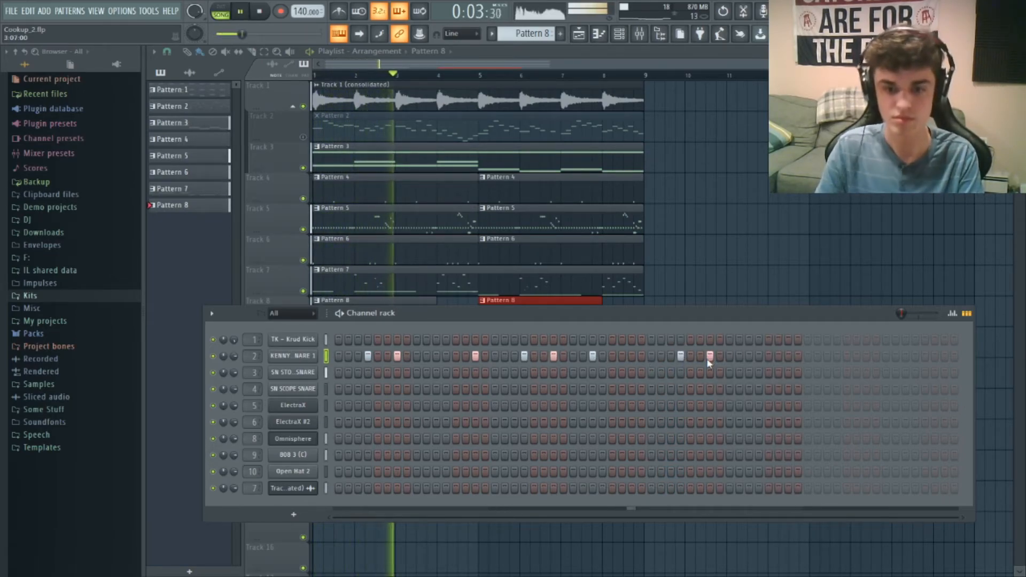
pyautogui.click(789, 356)
# - Finish the fourth bar of the KENNY BEATS SNARE 1 row with hits on steps 52, 55, 59 and 63
pyautogui.press('space')
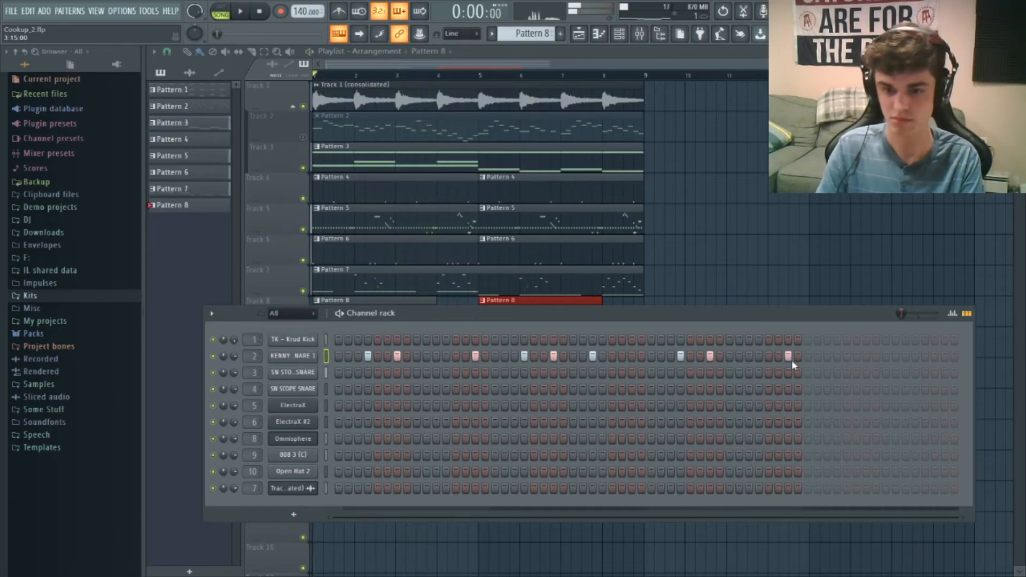
pyautogui.click(837, 356)
pyautogui.click(866, 356)
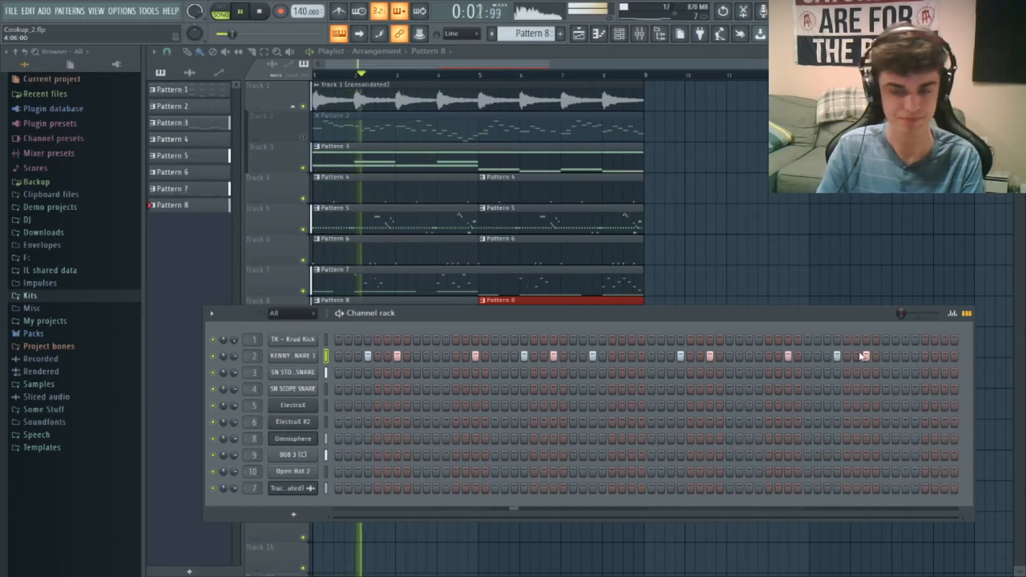
pyautogui.click(906, 356)
pyautogui.click(944, 356)
# - In the snare's piano roll, lower the first note of bar 3 by one semitone to B4
pyautogui.click(598, 37)
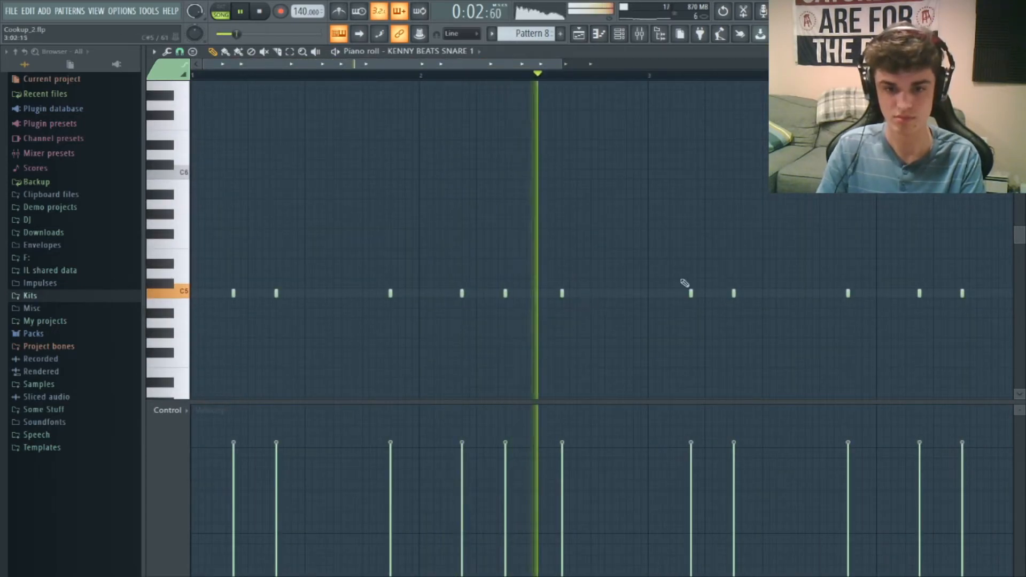
pyautogui.moveTo(691, 295); pyautogui.dragTo(692, 312)
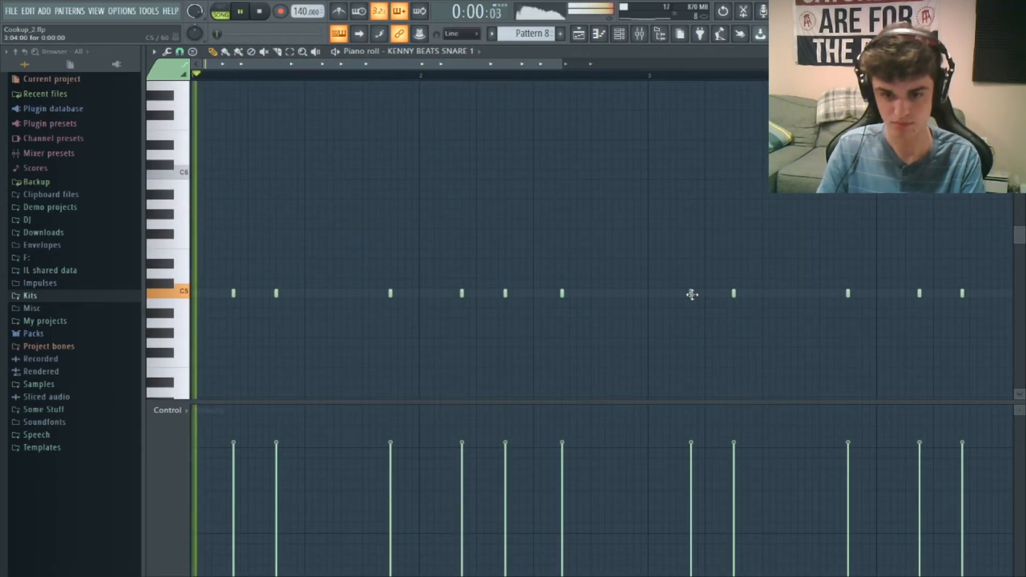
pyautogui.moveTo(503, 75); pyautogui.dragTo(640, 86)
# - Add two lower-pitched snare notes at the end of bar 2: G#4 on step 13 and F#4 on step 15
pyautogui.click(329, 314)
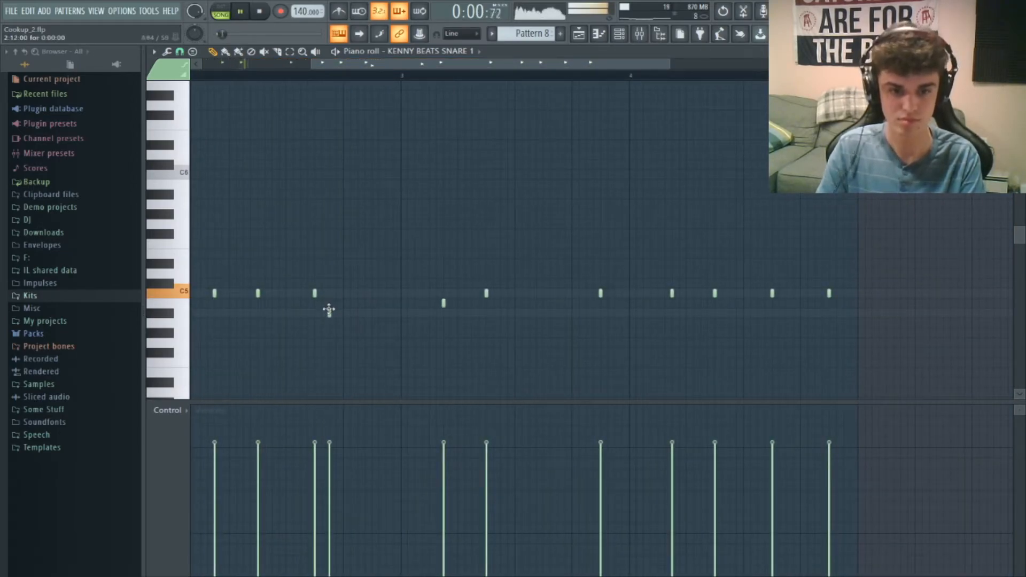
pyautogui.press('space')
pyautogui.moveTo(330, 315); pyautogui.dragTo(347, 335)
pyautogui.press('space')
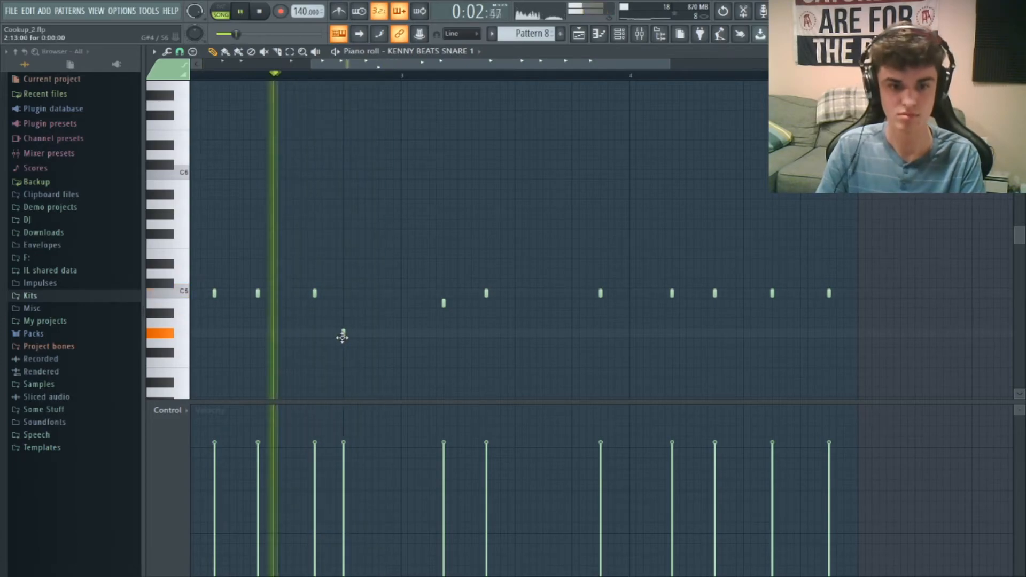
pyautogui.press('space')
pyautogui.click(374, 343)
pyautogui.press('space')
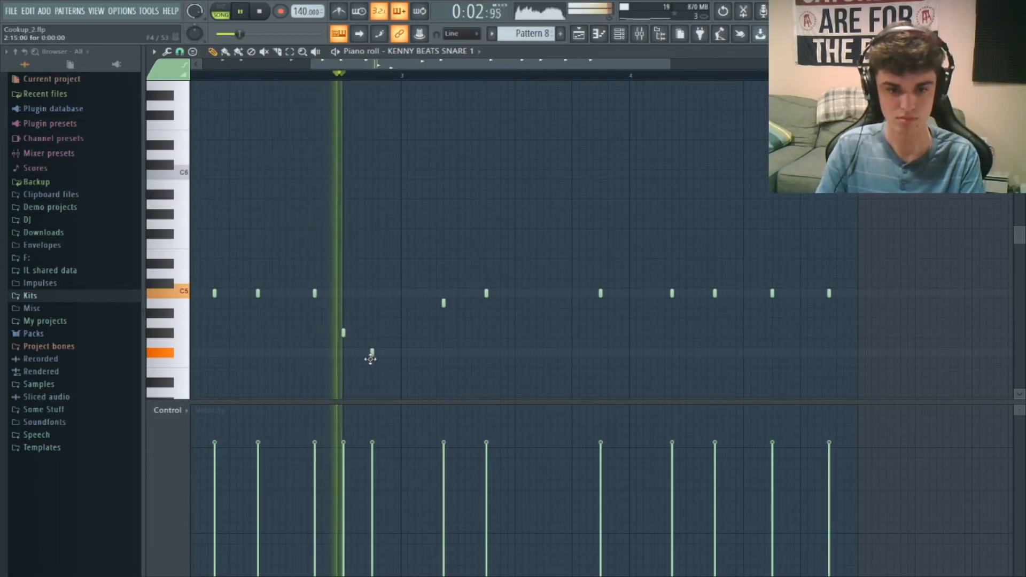
pyautogui.press('space')
pyautogui.moveTo(375, 354); pyautogui.dragTo(371, 353)
pyautogui.press('space')
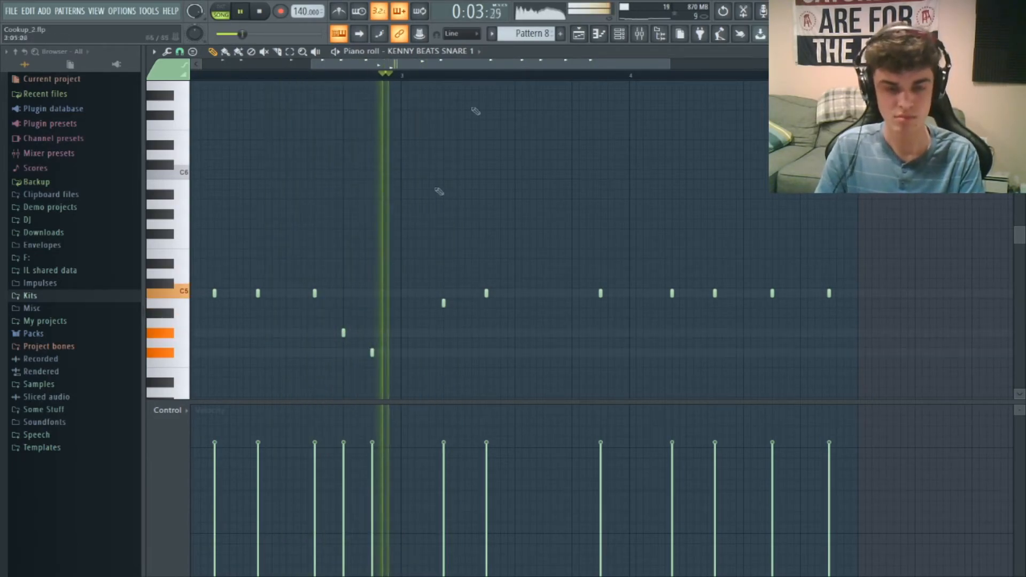
# - Reduce the velocity of the G#4 and F#4 snare notes and add a quieter C5 note on bar 4, step 14
pyautogui.moveTo(502, 63); pyautogui.dragTo(510, 65)
pyautogui.moveTo(356, 495); pyautogui.dragTo(327, 495)
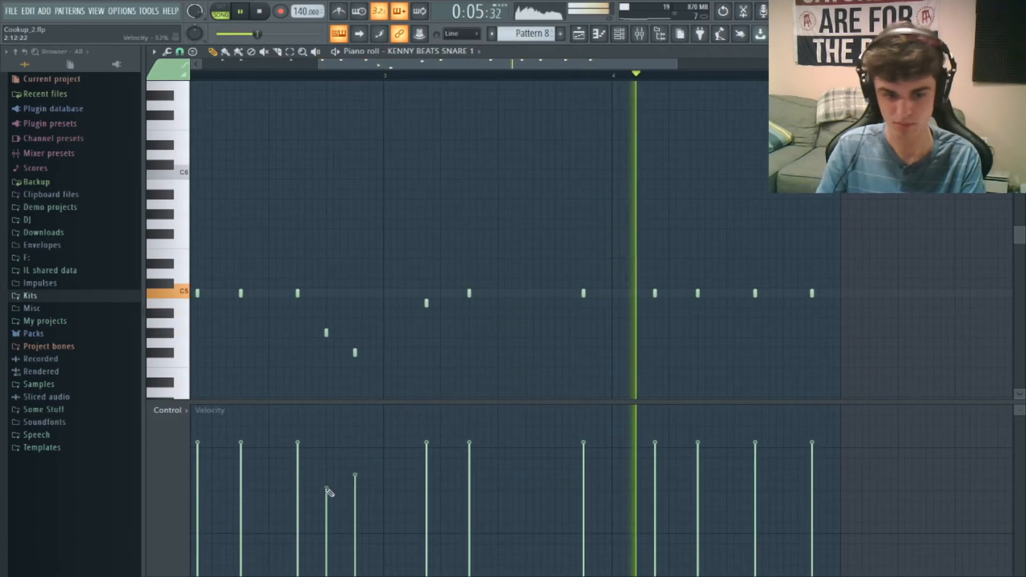
pyautogui.click(791, 293)
pyautogui.moveTo(790, 297); pyautogui.dragTo(797, 297)
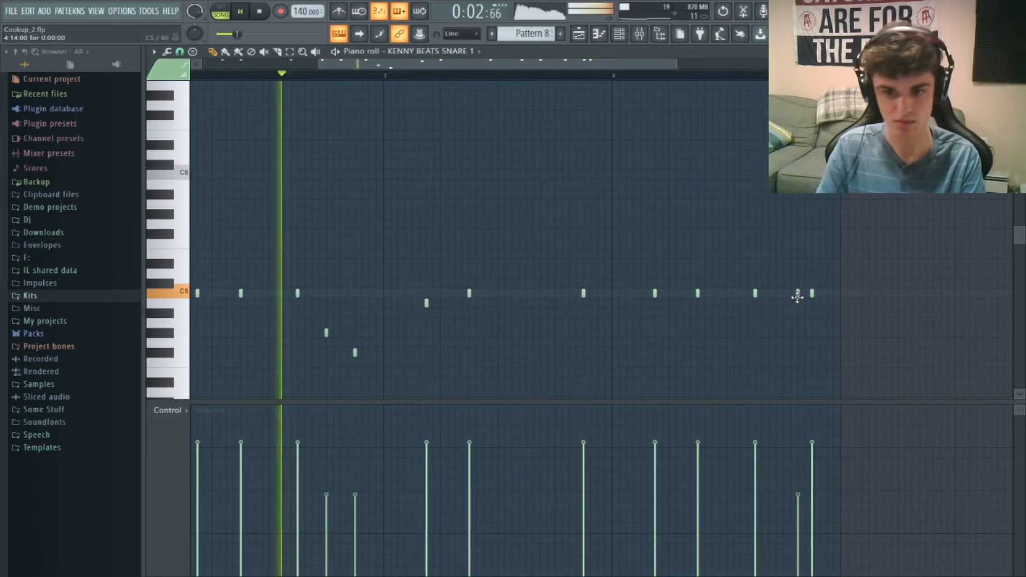
pyautogui.click(751, 66)
pyautogui.click(742, 77)
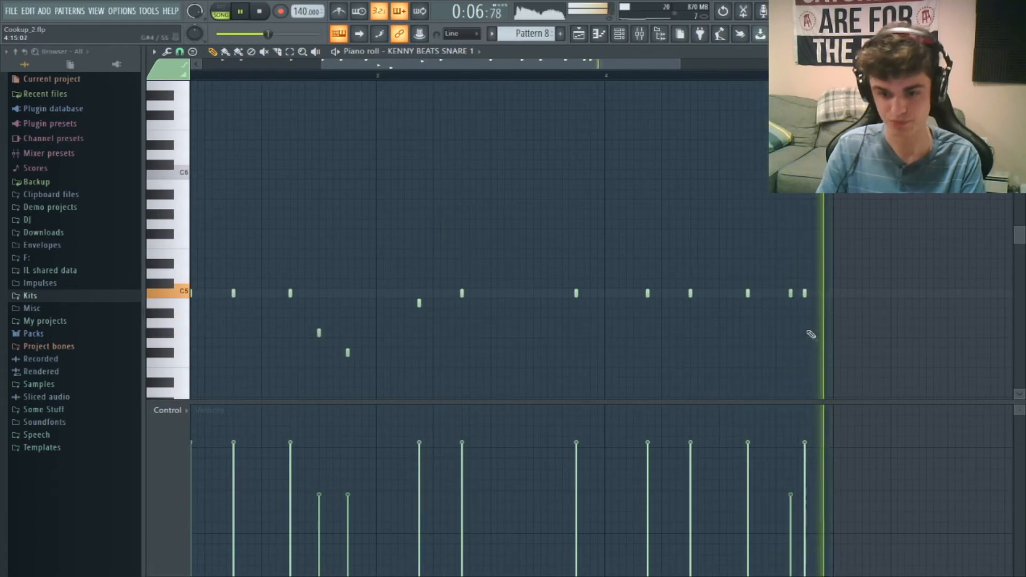
# - Lower the snare's Insert 2 fader in the mixer and save the project
pyautogui.click(640, 34)
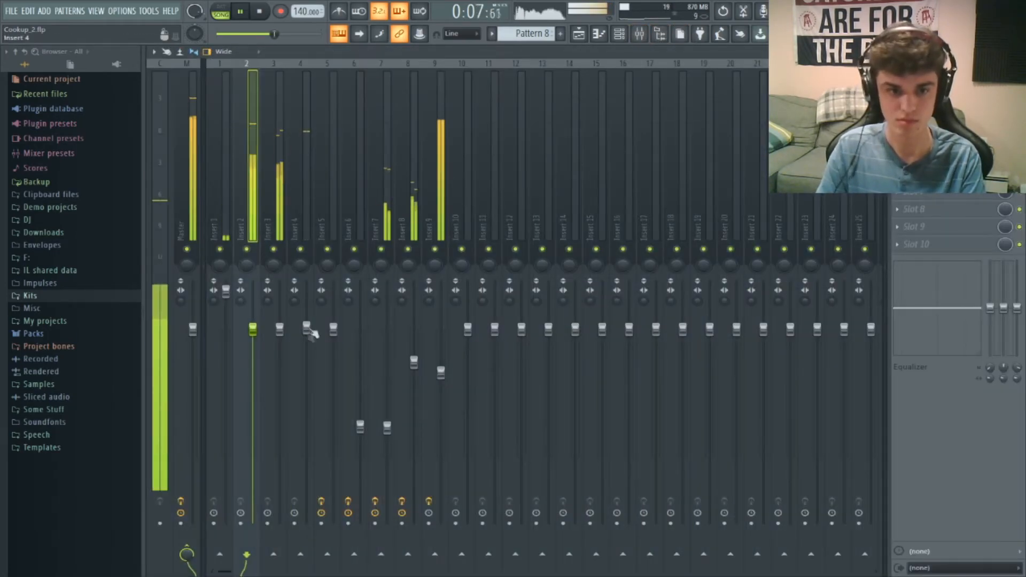
pyautogui.moveTo(256, 329); pyautogui.dragTo(259, 384)
pyautogui.hotkey('ctrl', 's')
pyautogui.moveTo(259, 383); pyautogui.dragTo(259, 382)
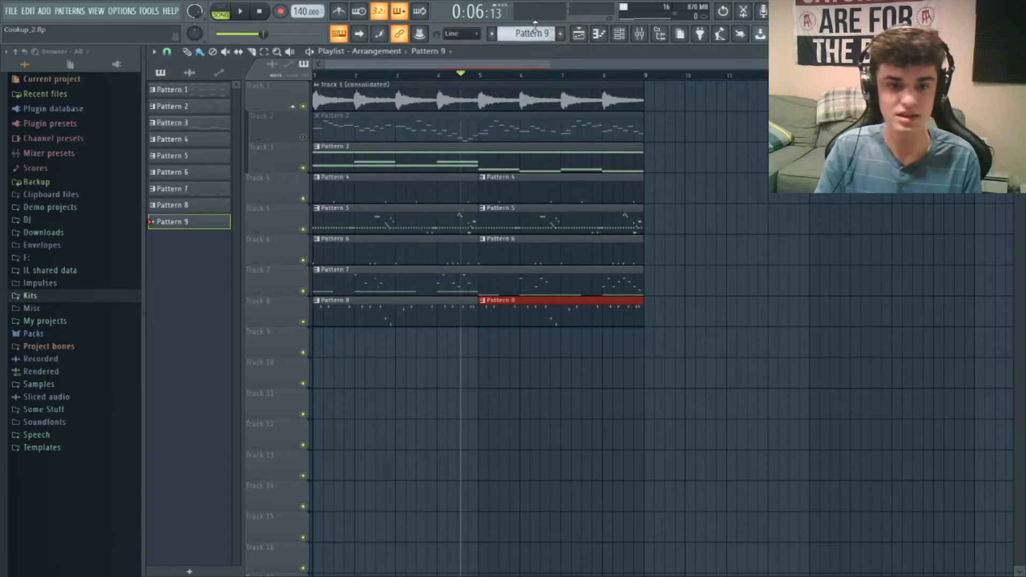
# - Place Pattern 9 at bar 1 of Track 9 and review the Open Hat 2 channel's sample settings
pyautogui.moveTo(448, 346); pyautogui.dragTo(292, 351)
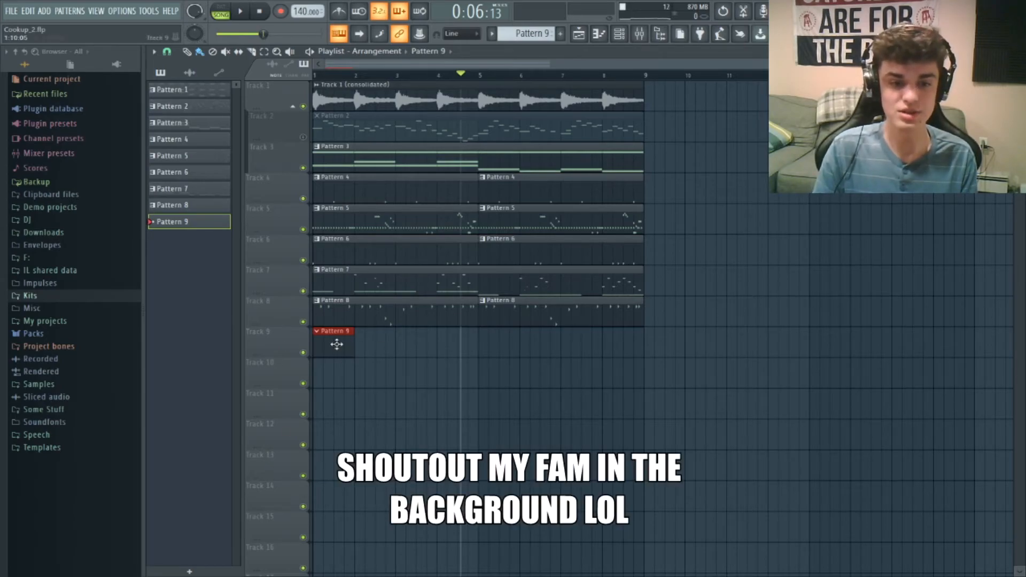
pyautogui.click(621, 37)
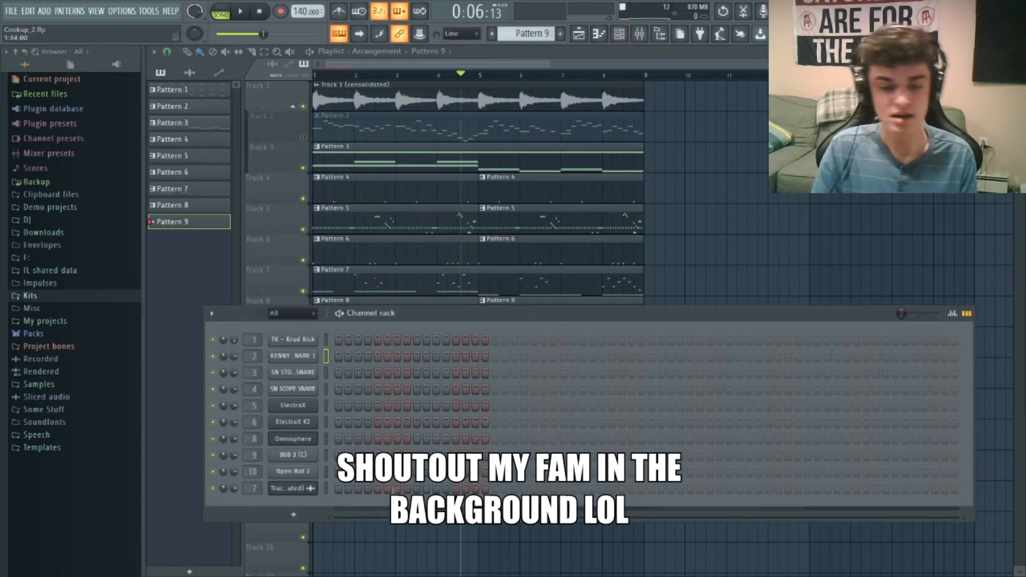
pyautogui.click(293, 471)
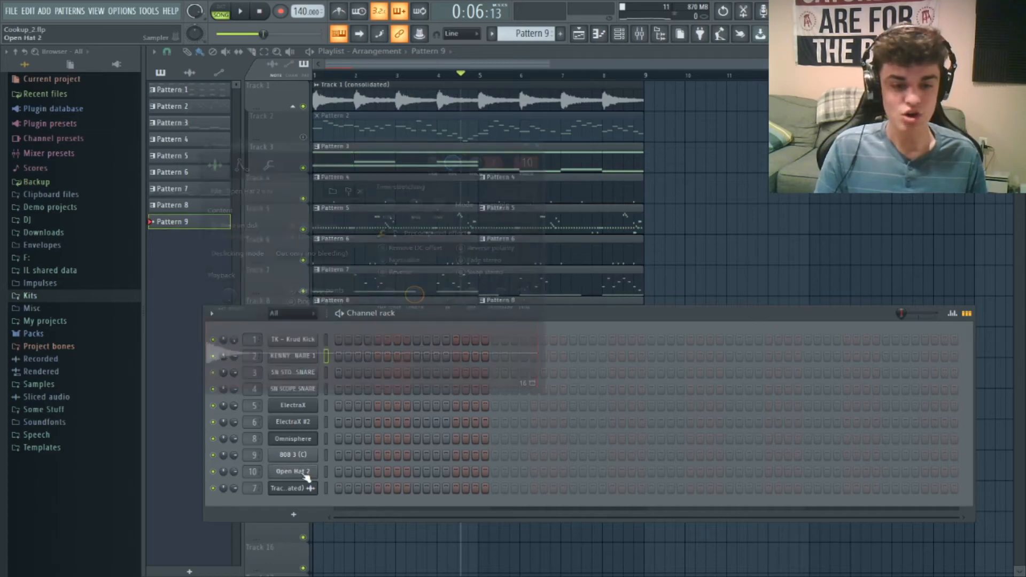
pyautogui.moveTo(461, 150); pyautogui.dragTo(862, 134)
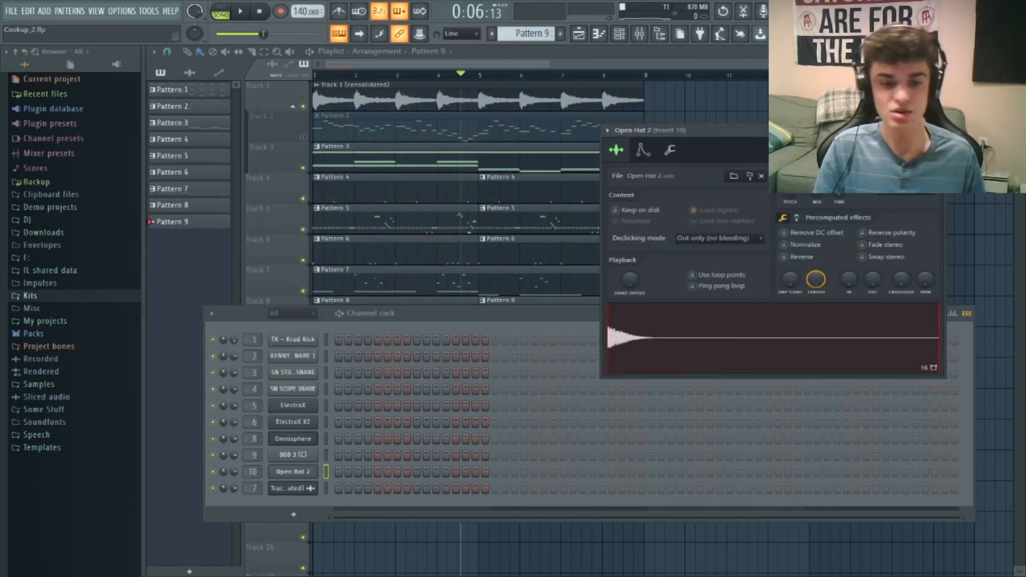
pyautogui.click(919, 494)
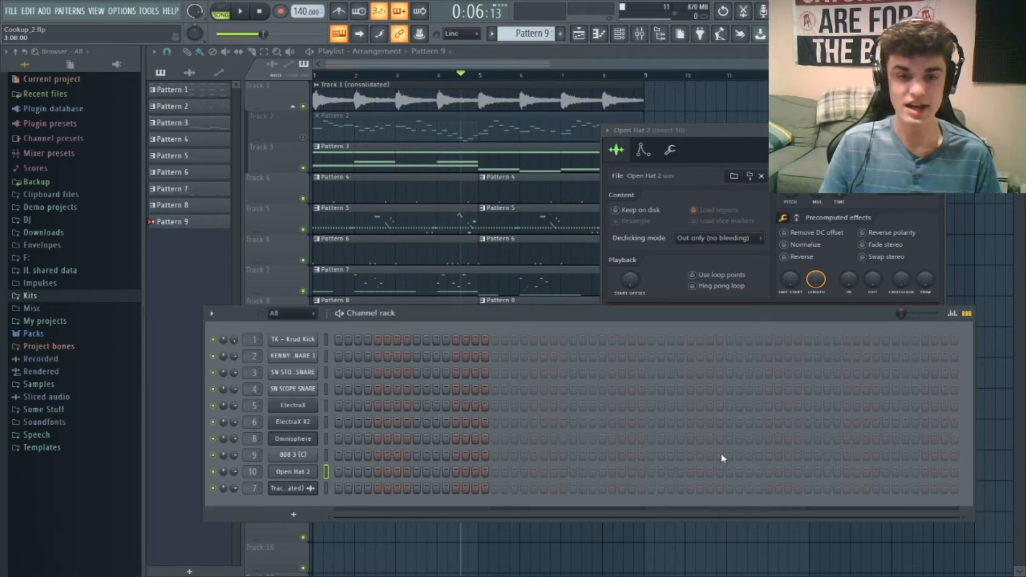
pyautogui.click(417, 76)
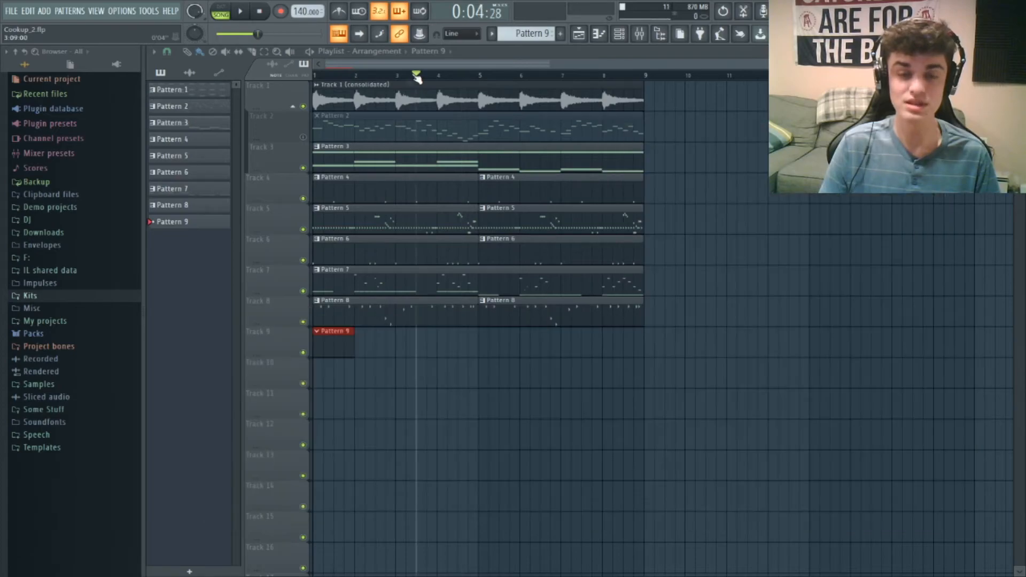
# - Put Open Hat 2 hits on steps 1 and 25 of Pattern 9 and restart the arrangement's playback
pyautogui.click(615, 38)
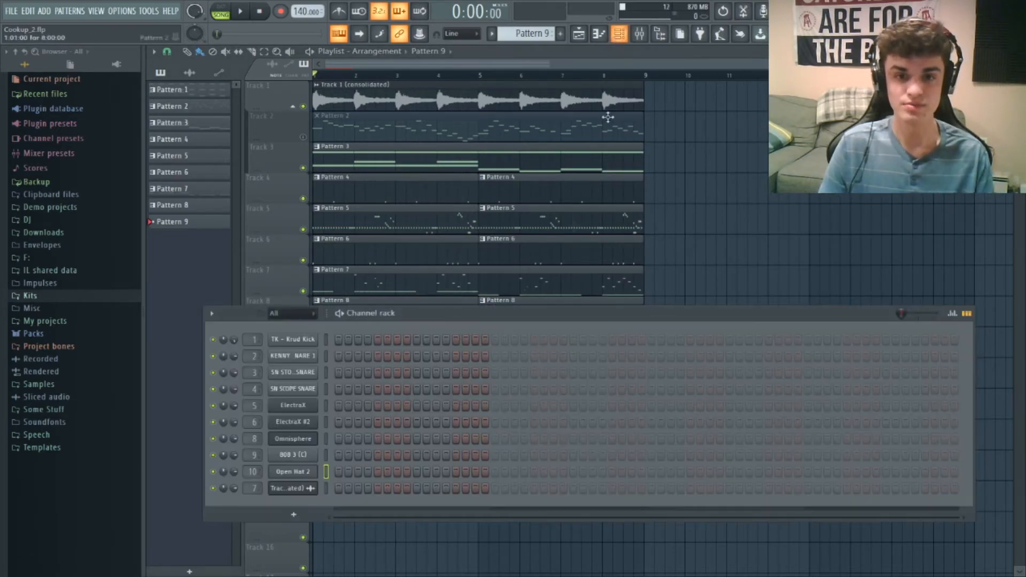
pyautogui.click(338, 472)
pyautogui.press('space')
pyautogui.click(533, 473)
pyautogui.click(572, 473)
pyautogui.rightClick(534, 473)
pyautogui.press('space')
pyautogui.press('space')
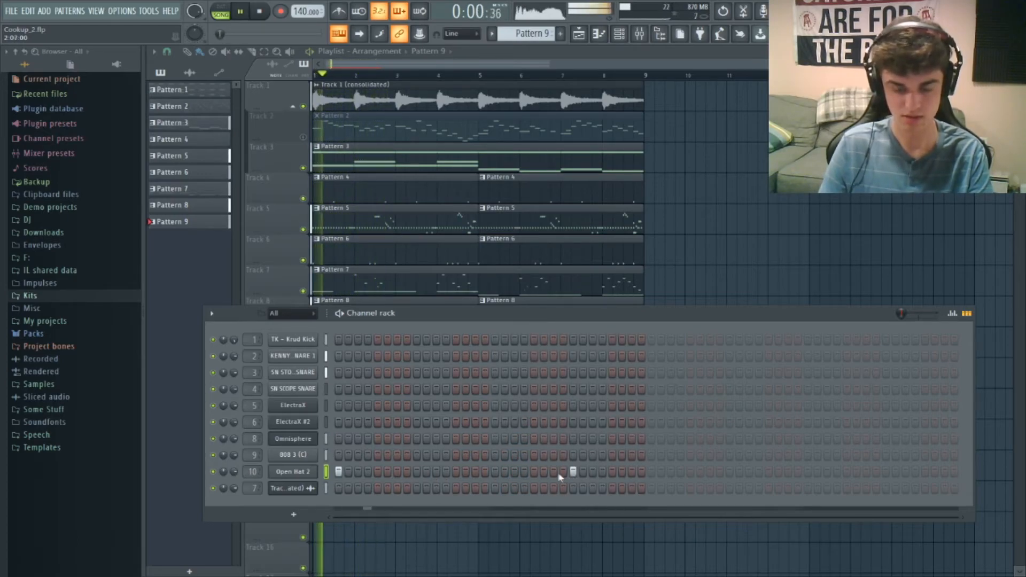
# - Add Open Hat 2 hits on steps 33, 53, 57 and 61, stop playback, and clone the channel
pyautogui.click(651, 472)
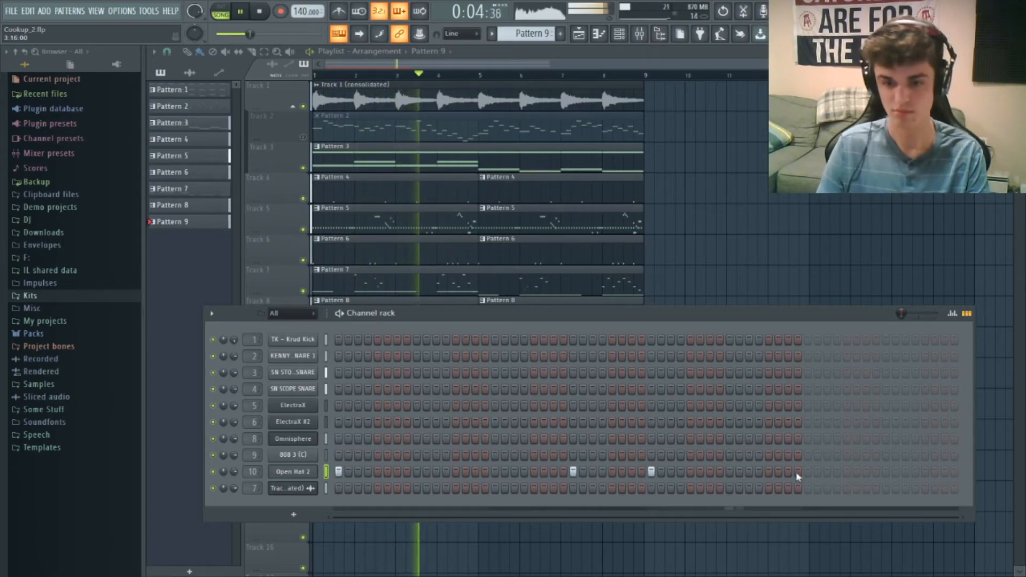
pyautogui.click(847, 472)
pyautogui.click(886, 472)
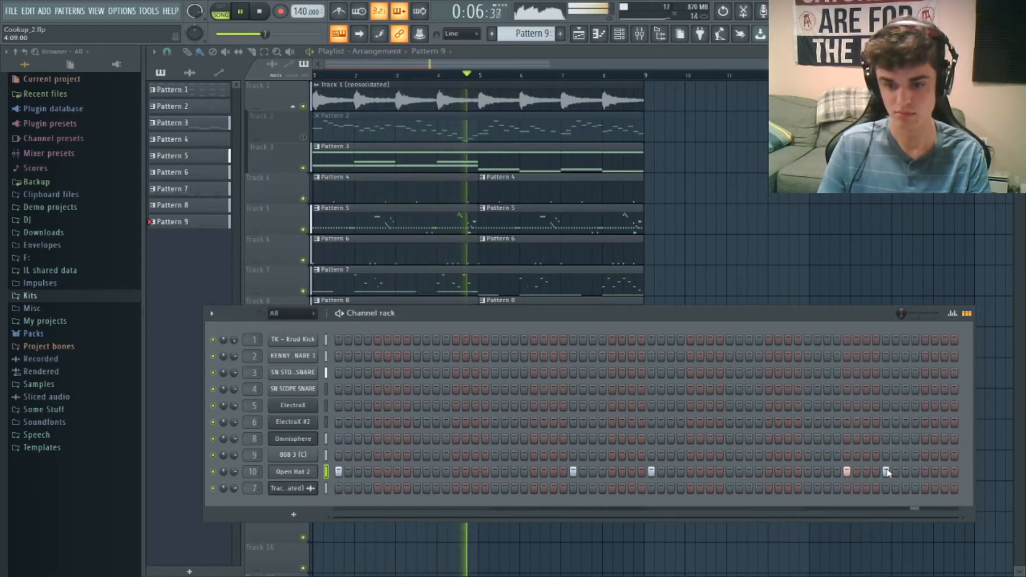
pyautogui.click(925, 472)
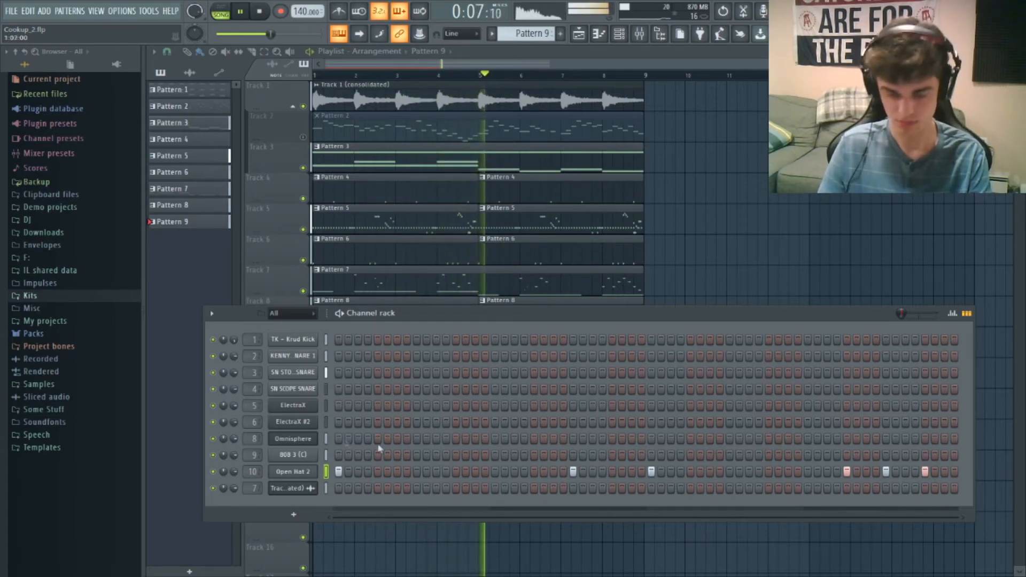
pyautogui.press('space')
pyautogui.hotkey('alt', 'c')
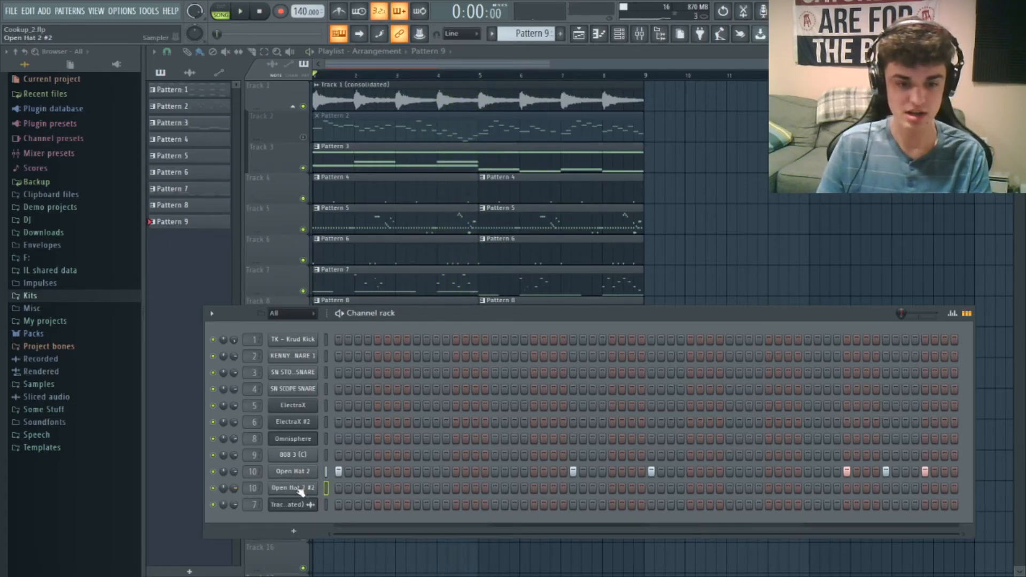
# - Reverse the cloned Open Hat 2 #2 sample, raise its start offset to skip the silent beginning, and add a fade-in
pyautogui.click(288, 492)
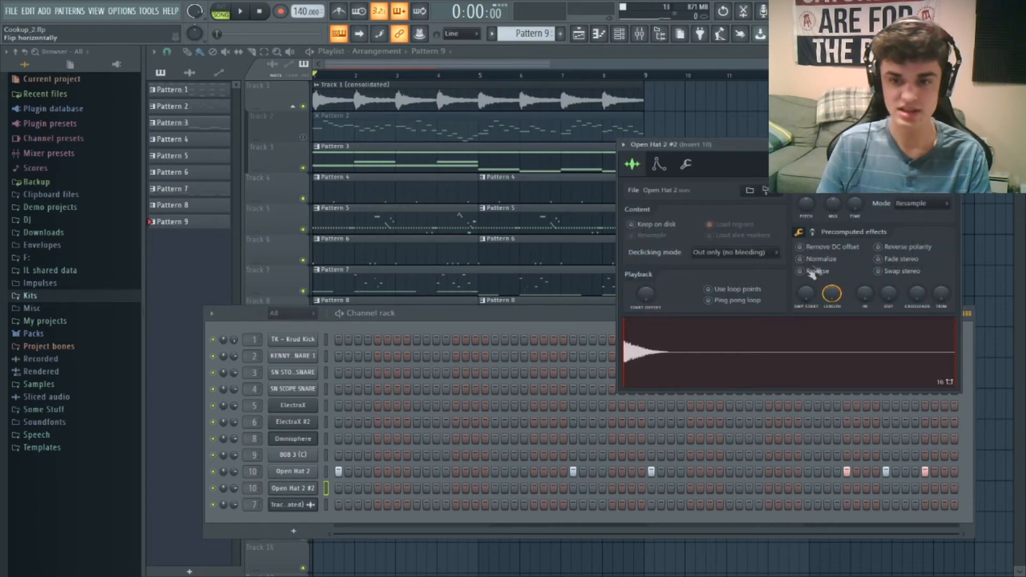
pyautogui.click(299, 490)
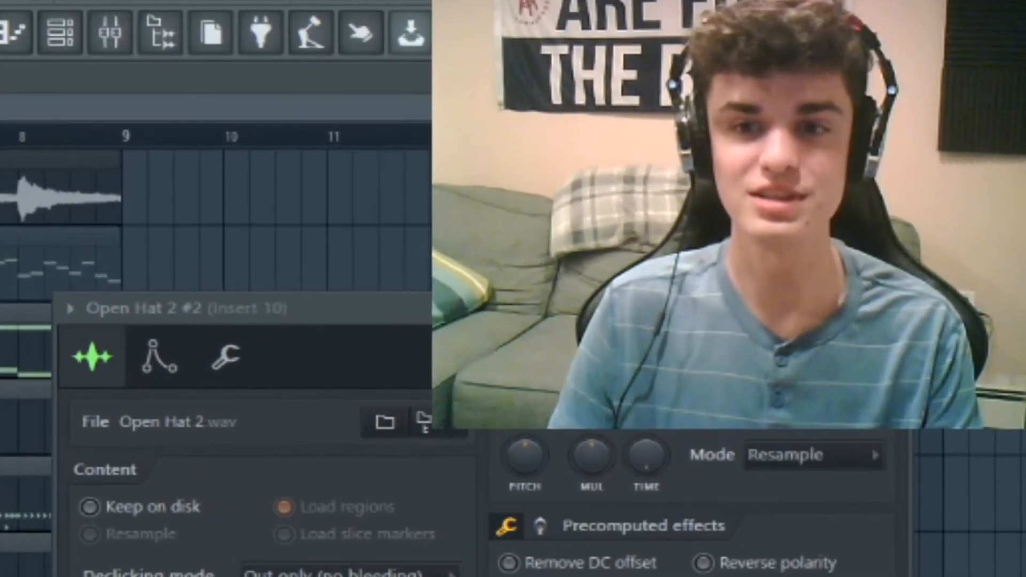
pyautogui.moveTo(675, 210); pyautogui.dragTo(600, 191)
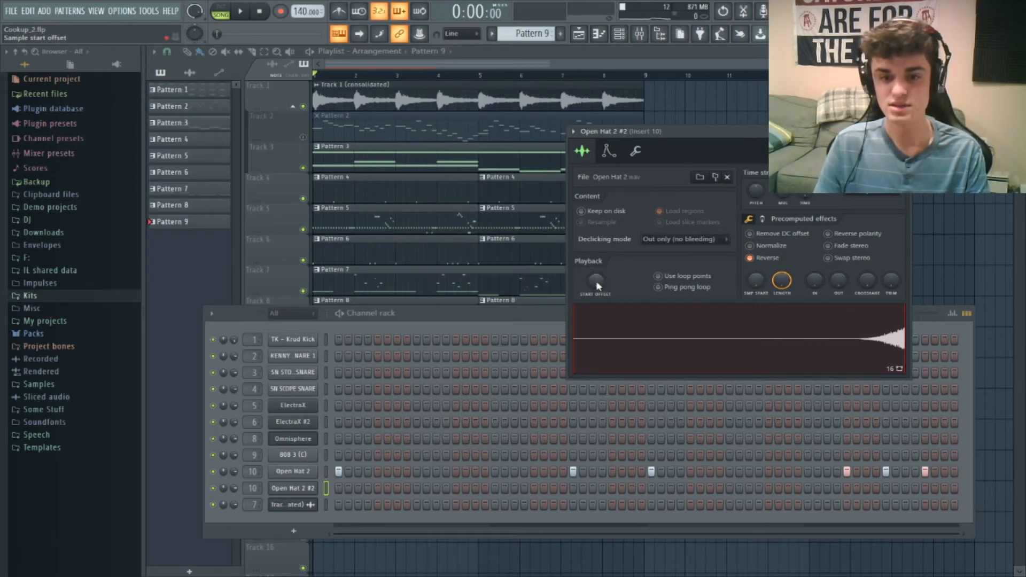
pyautogui.moveTo(595, 280); pyautogui.dragTo(595, 233)
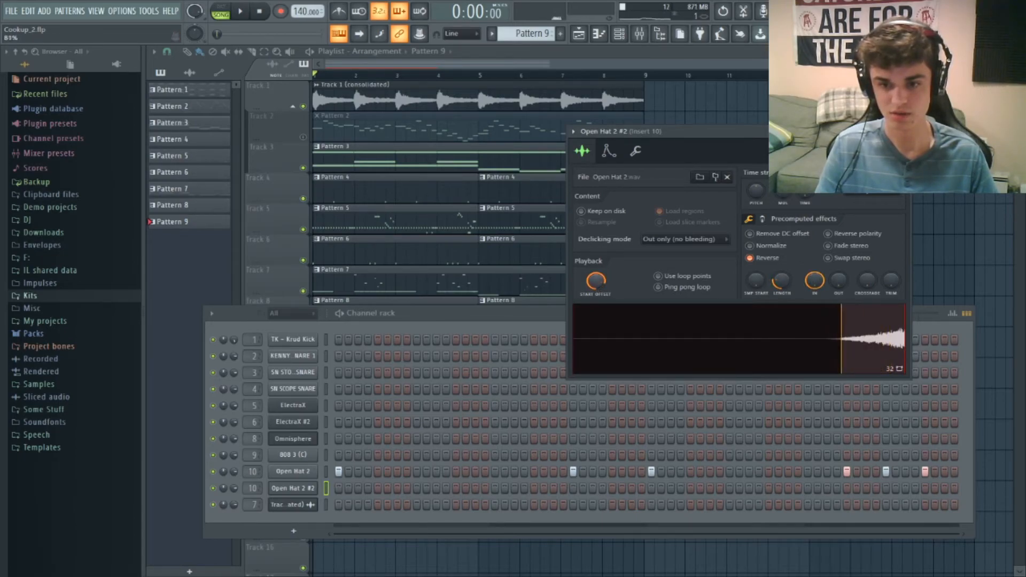
pyautogui.moveTo(596, 282); pyautogui.dragTo(597, 289)
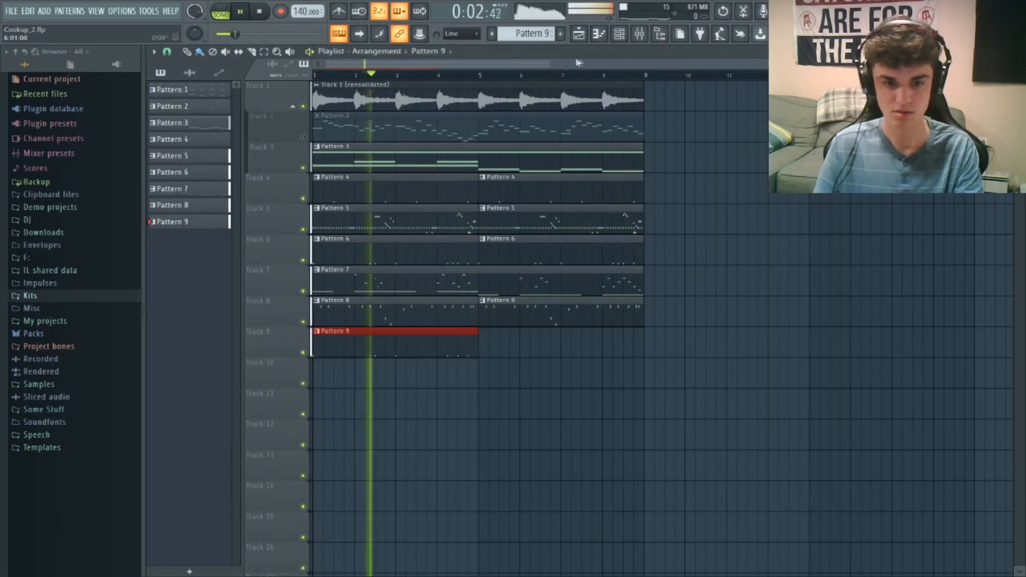
# - Place Open Hat 2 #2 hits on steps 23 and 55 of Pattern 9 and audition the reversed hat in the arrangement
pyautogui.click(620, 34)
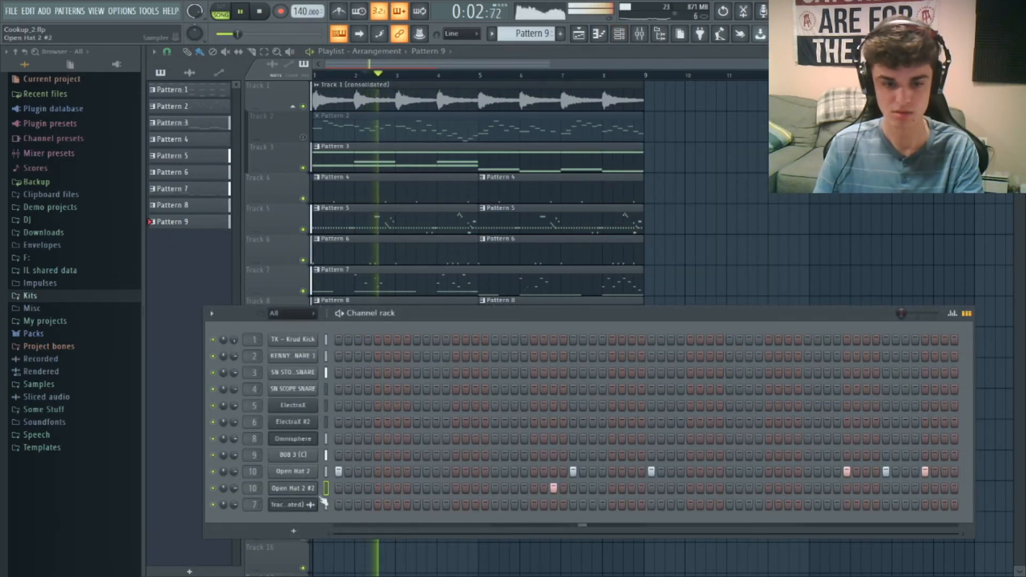
pyautogui.press('space')
pyautogui.click(293, 488)
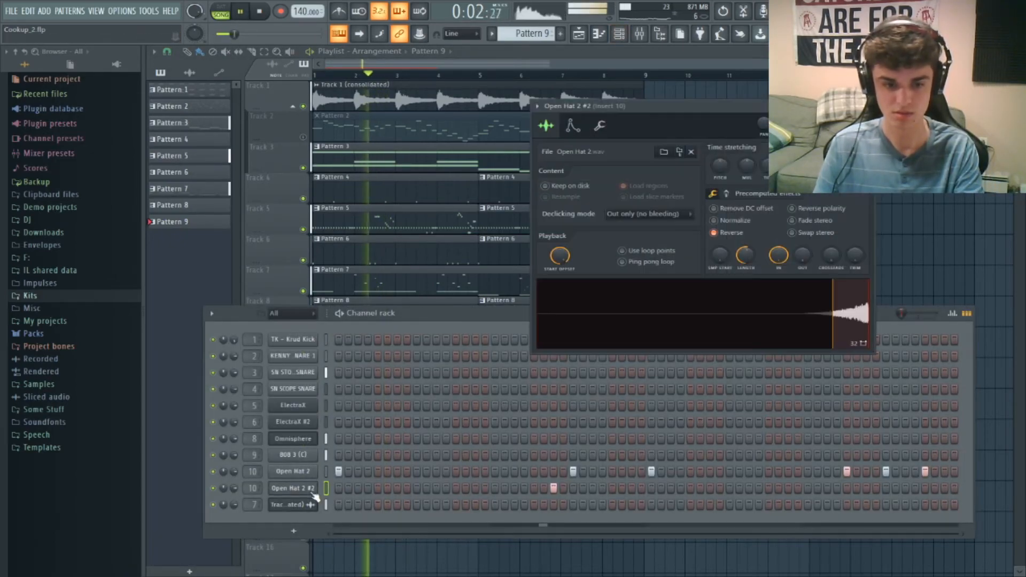
pyautogui.press('space')
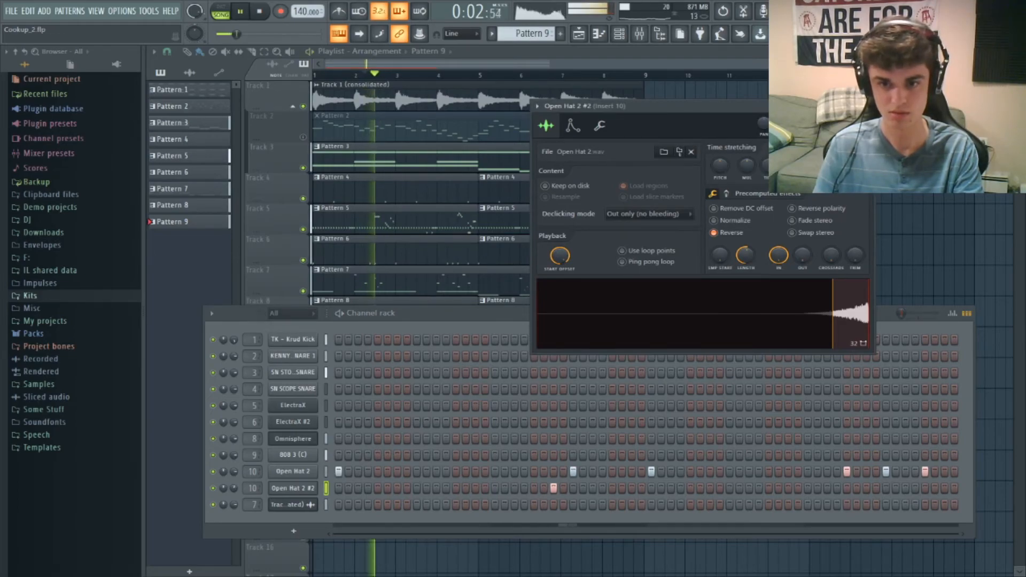
pyautogui.press('space')
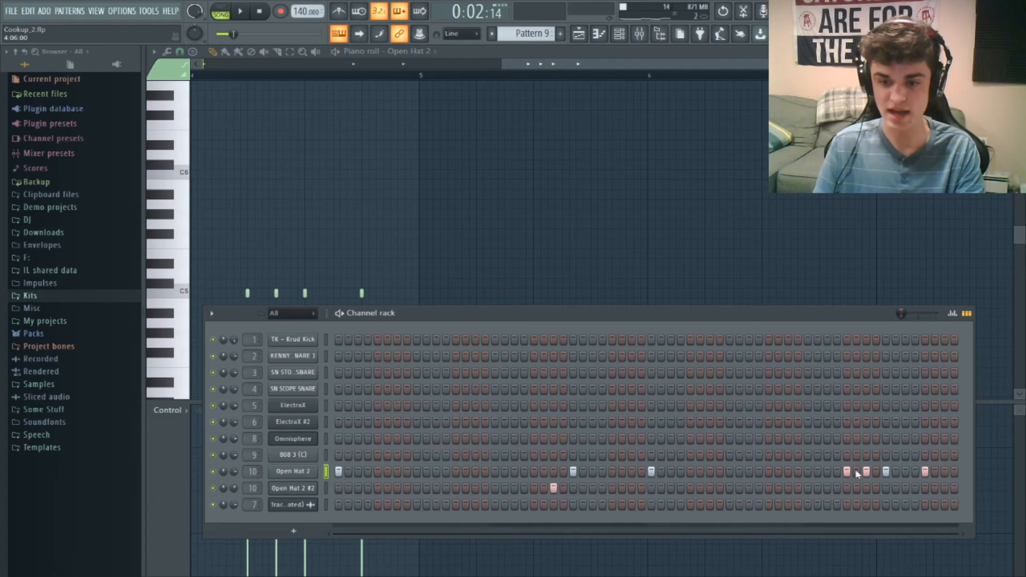
# - Repeat Pattern 9 at bar 5 of Track 9 and play the arrangement from bar 4
pyautogui.click(580, 39)
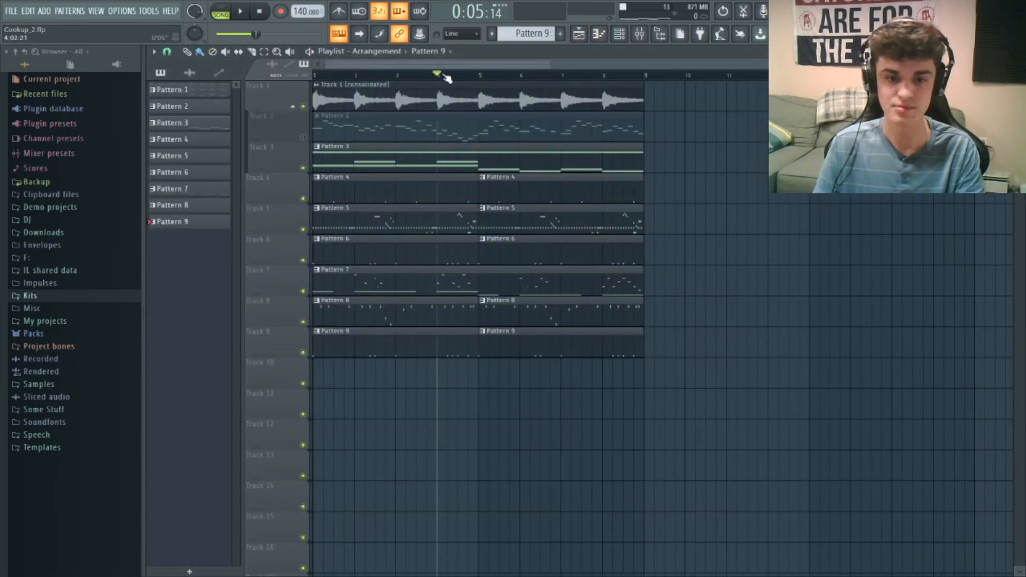
pyautogui.press('space')
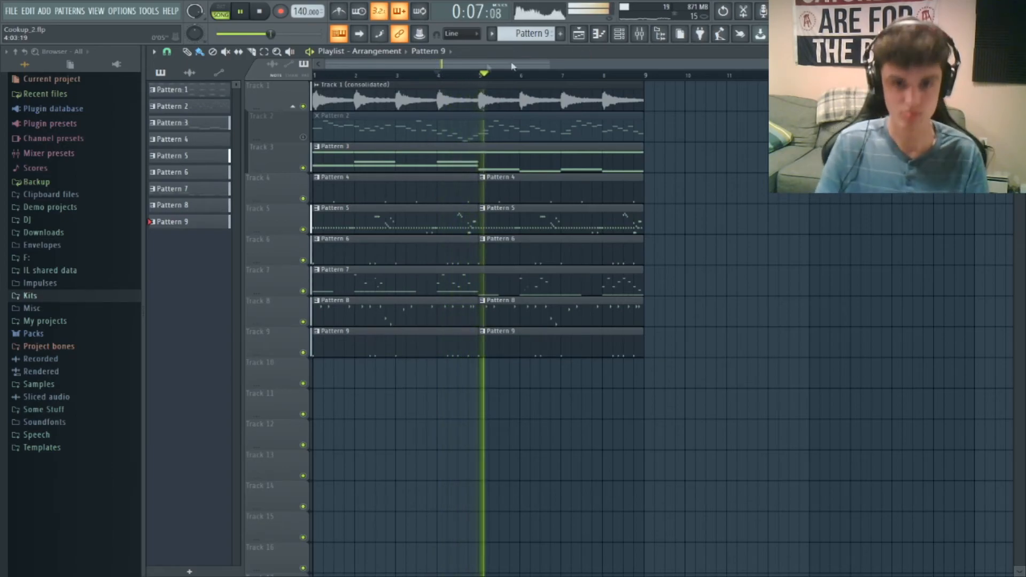
pyautogui.press('space')
# - Lower the open hats' Insert 10 fader in the mixer during playback and unmute the Track 2 melody
pyautogui.click(638, 36)
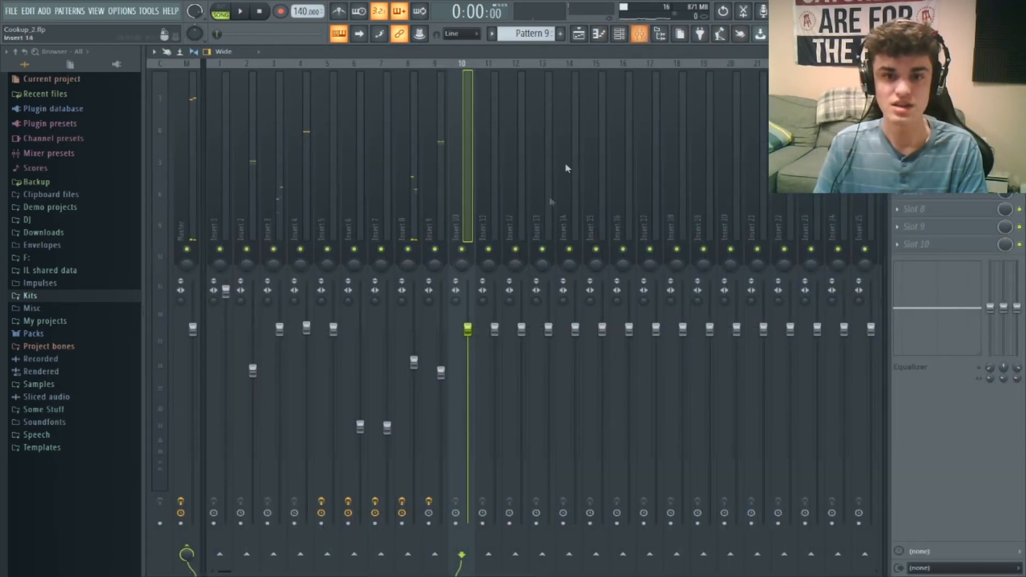
pyautogui.press('space')
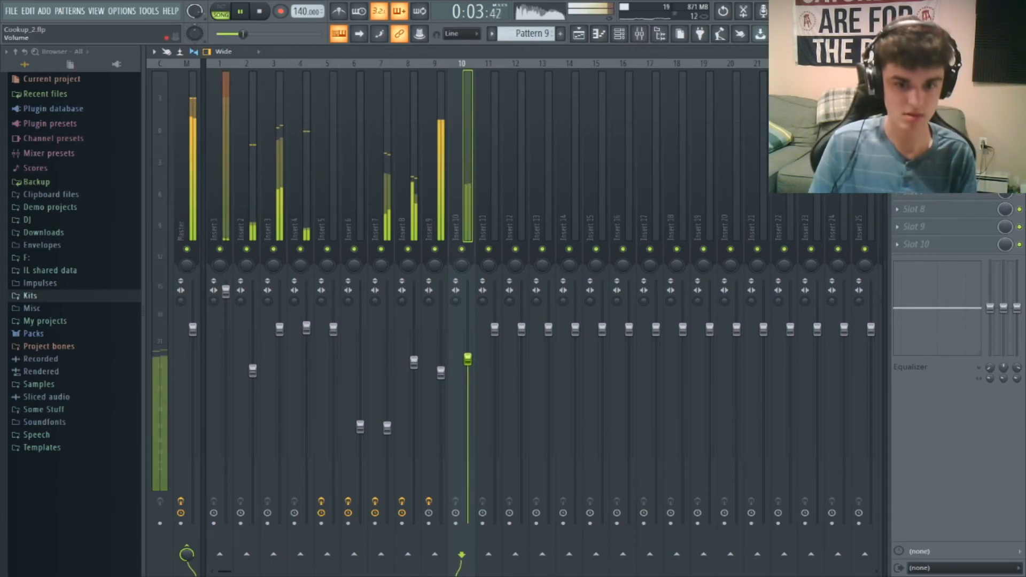
pyautogui.moveTo(467, 359); pyautogui.dragTo(468, 355)
pyautogui.press('F6')
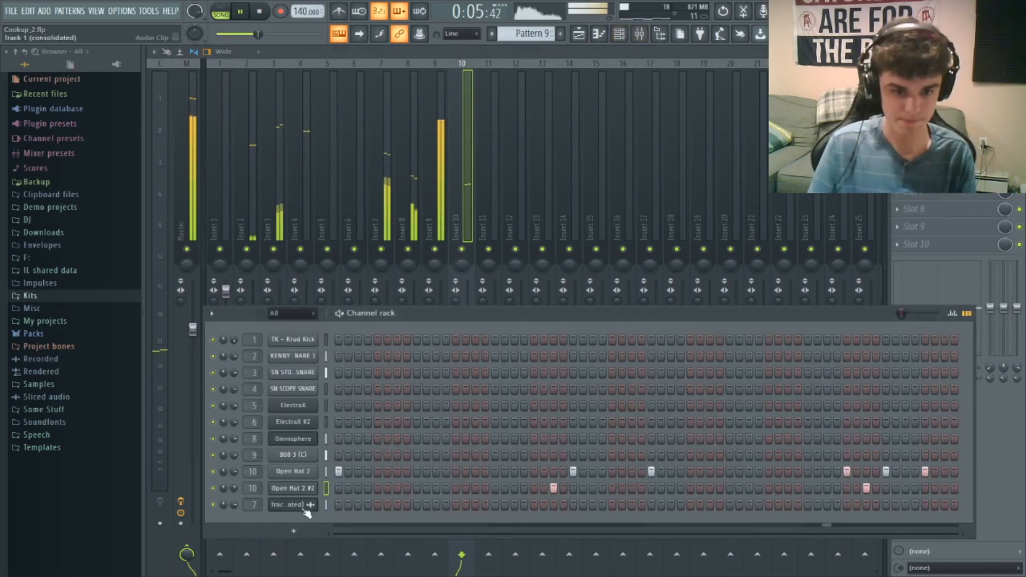
pyautogui.click(293, 488)
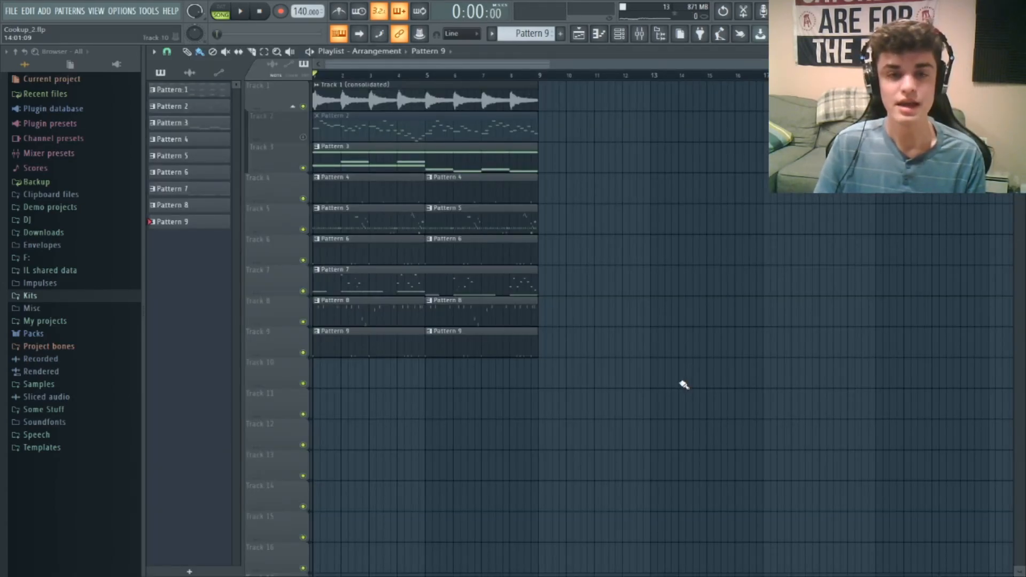
pyautogui.click(302, 137)
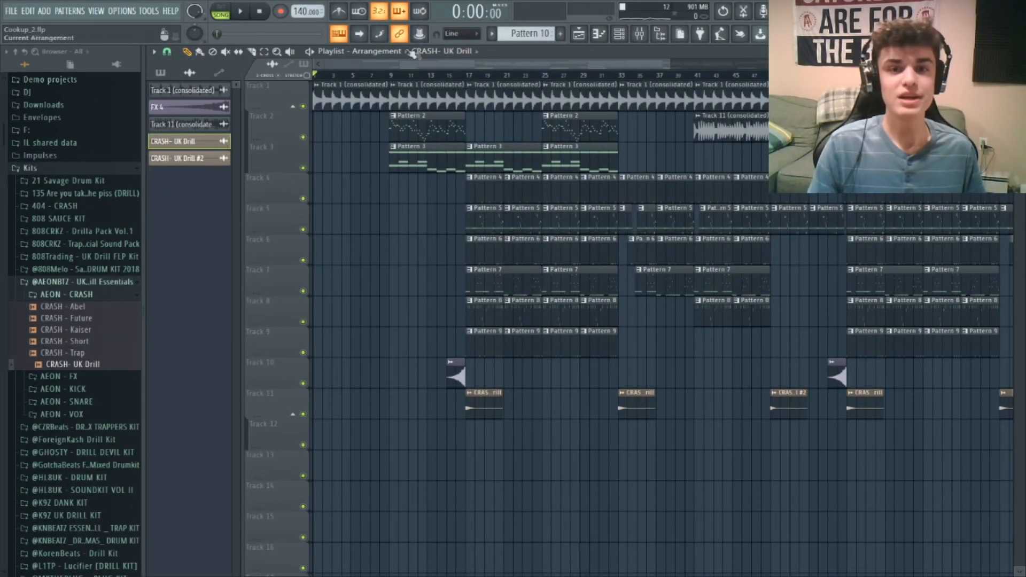
# - Place the AY KUHL tag from the DJ folder at bar 15 of Track 12, below the FX 4 riser
pyautogui.moveTo(670, 69); pyautogui.dragTo(567, 69)
pyautogui.scroll(4, 33, 187)
pyautogui.click(31, 295)
pyautogui.click(30, 218)
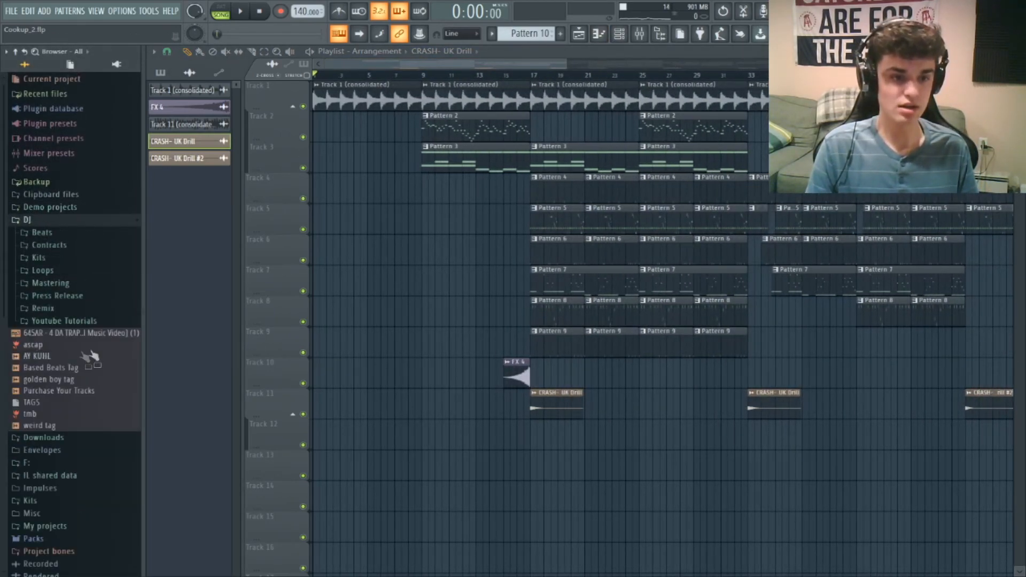
pyautogui.moveTo(480, 417); pyautogui.dragTo(479, 417)
# - Play the full arrangement from the start and follow its intro into the drum section at bar 17
pyautogui.moveTo(566, 64); pyautogui.dragTo(679, 65)
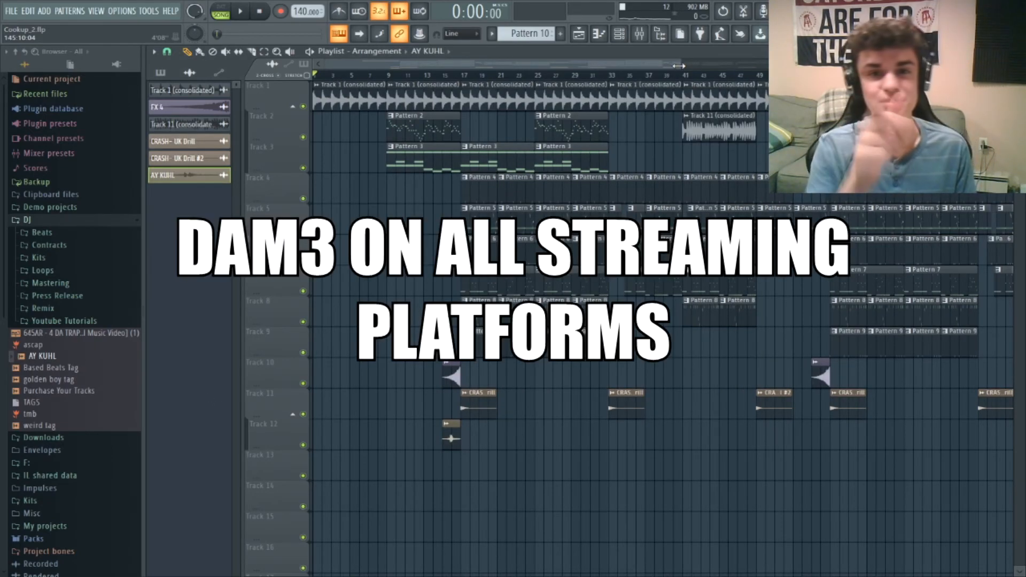
pyautogui.moveTo(679, 65); pyautogui.dragTo(513, 156)
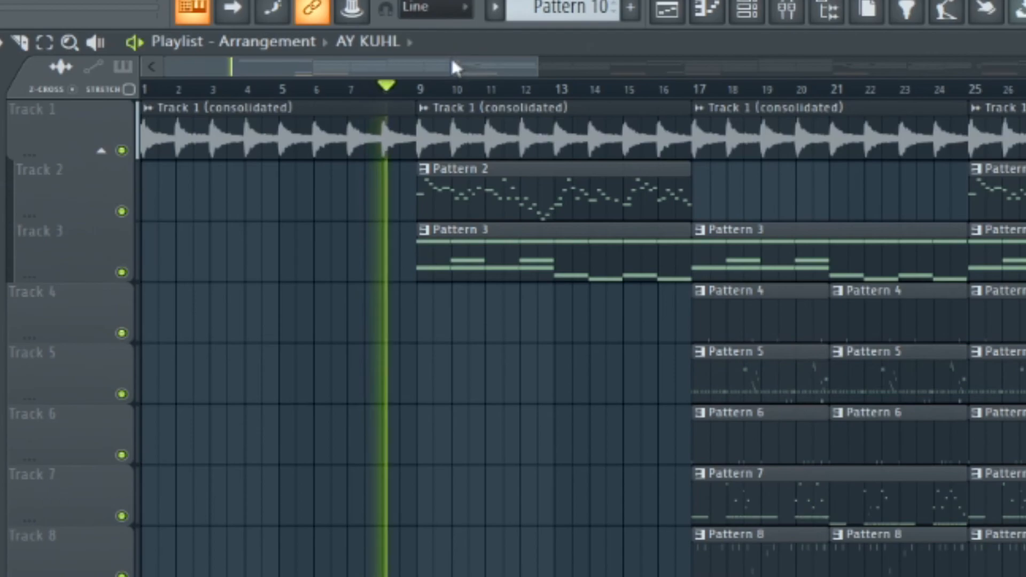
pyautogui.moveTo(444, 61); pyautogui.dragTo(507, 69)
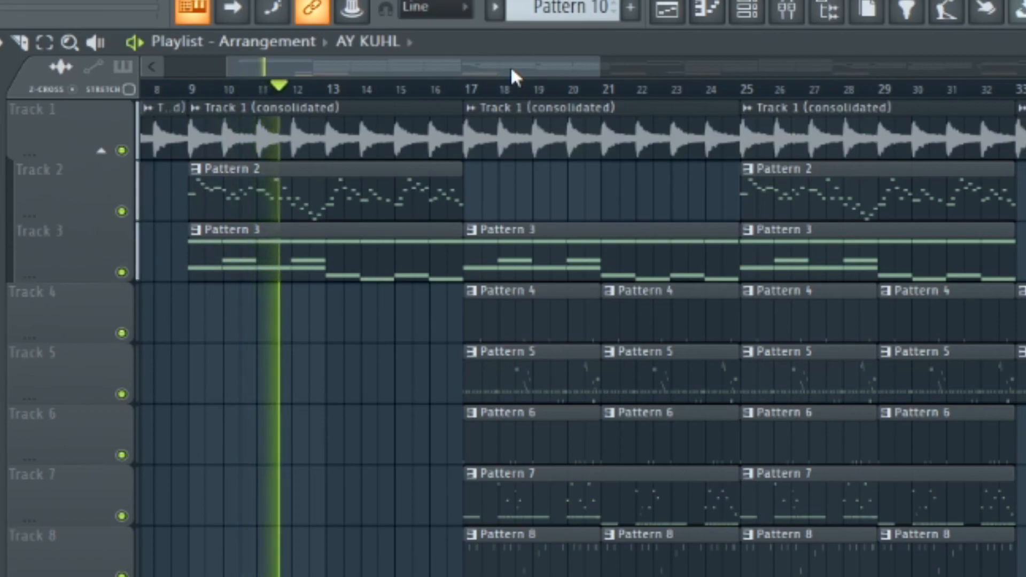
pyautogui.moveTo(511, 65); pyautogui.dragTo(560, 69)
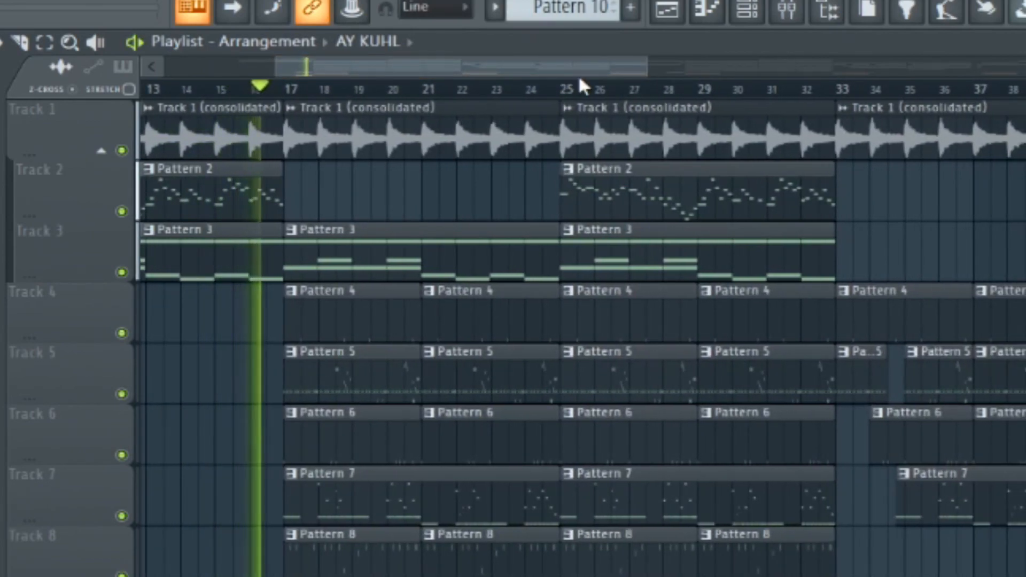